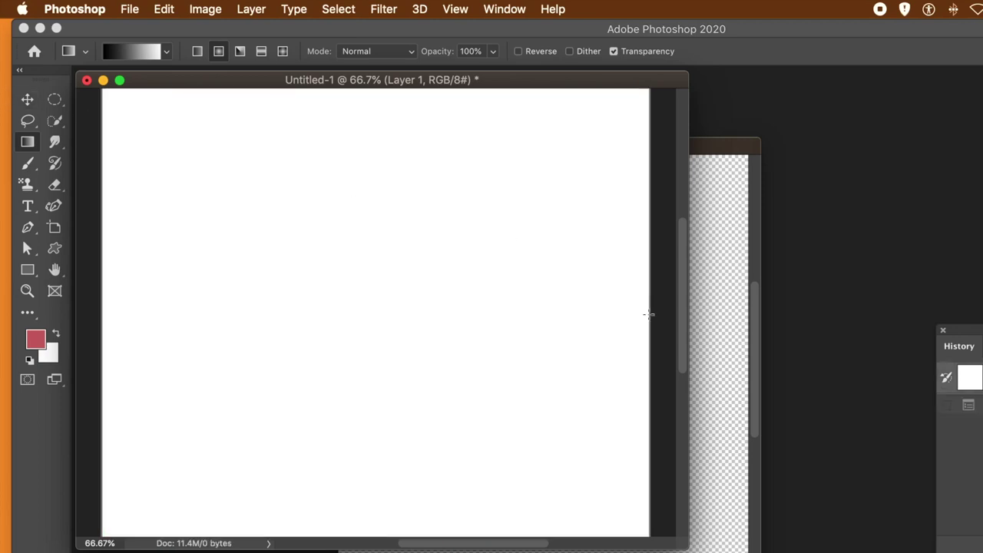
- In the Untitled-2 document, draw a large elliptical selection around the middle of the transparent canvas
left_click(708, 155)
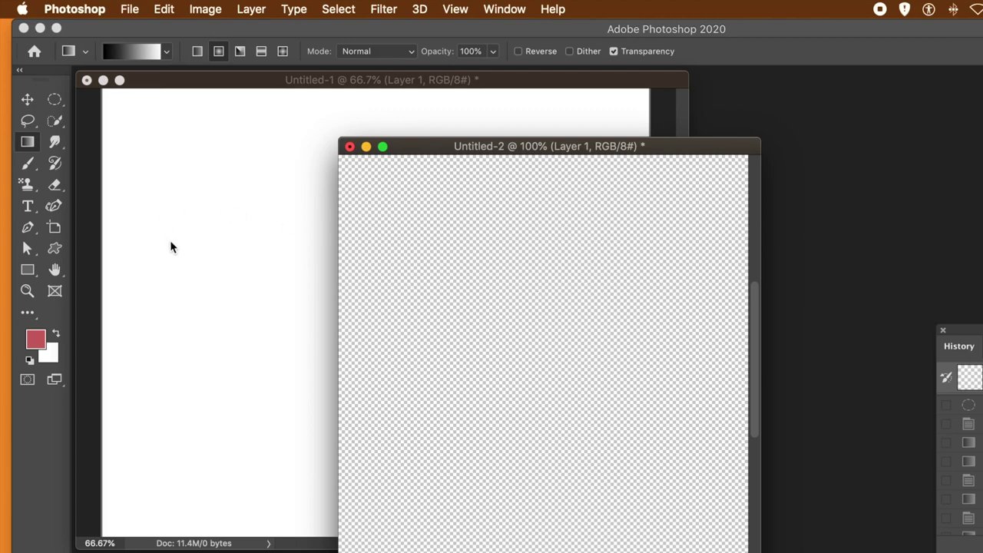
left_click(54, 100)
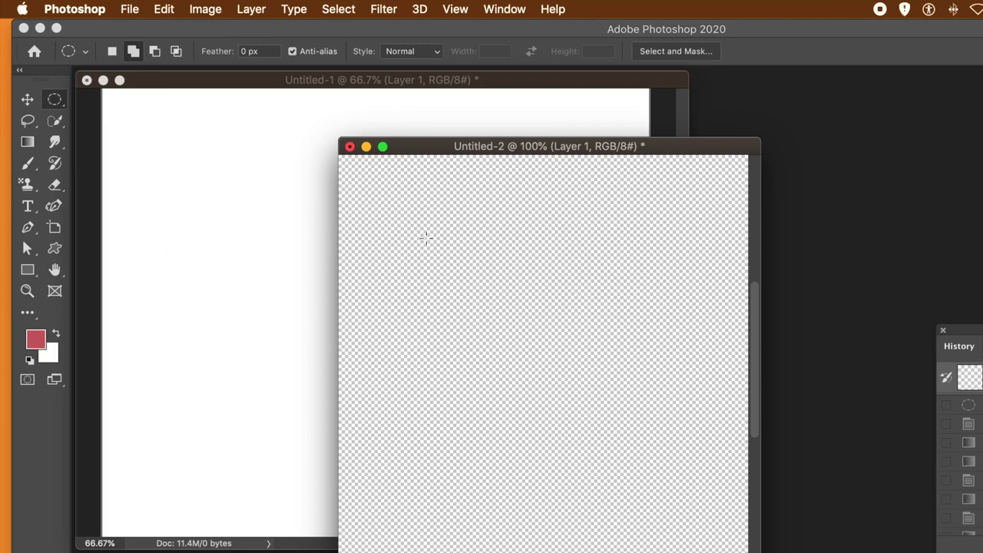
mouse_move(402, 220)
left_mouse_down()
mouse_move(533, 364)
mouse_move(607, 419)
mouse_move(668, 506)
mouse_move(677, 505)
left_mouse_up()
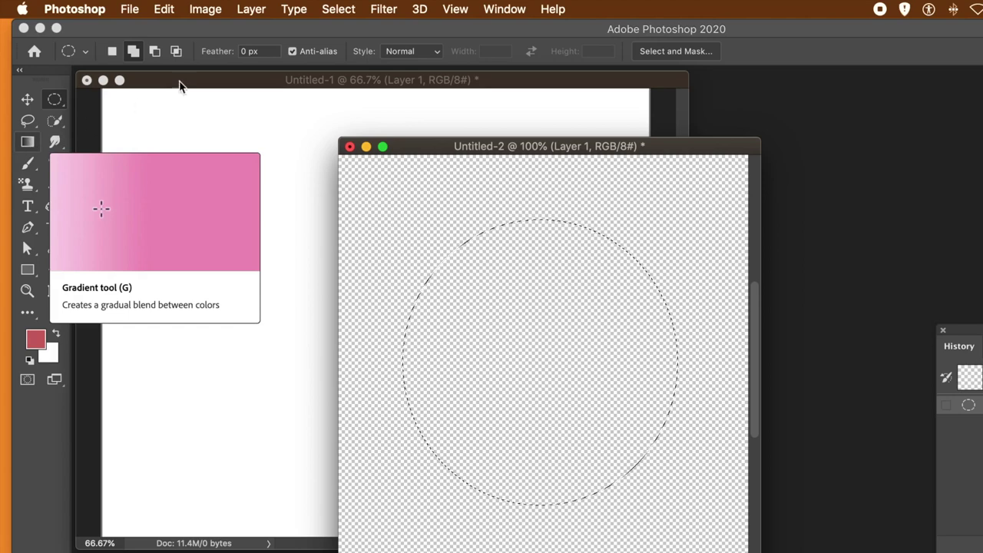
- Feather the elliptical selection with a radius of 40 pixels
left_click(342, 9)
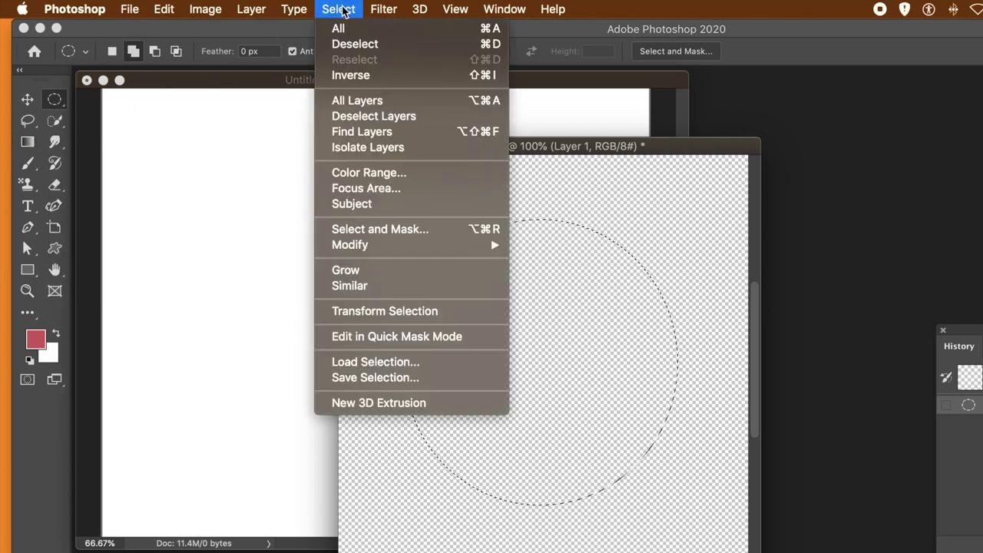
mouse_move(372, 245)
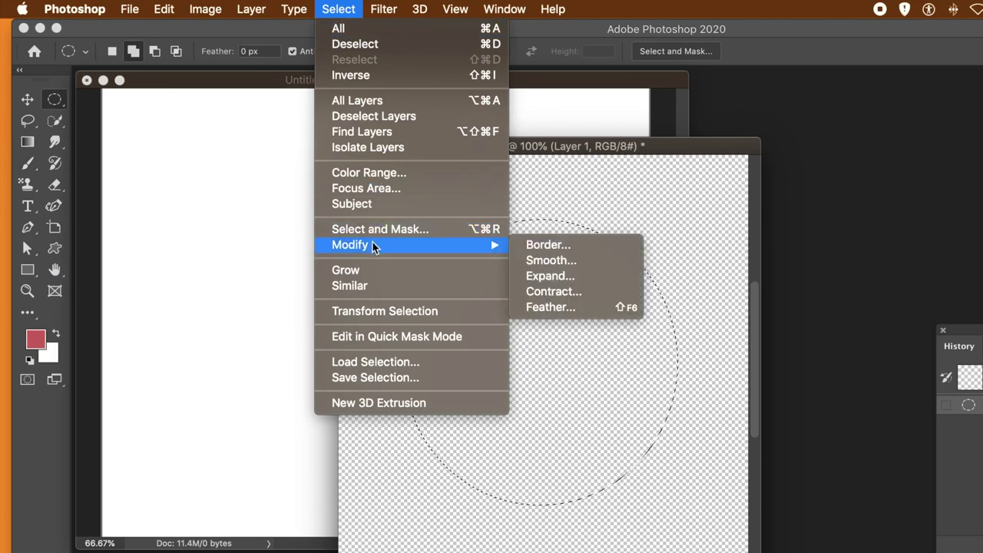
left_click(545, 308)
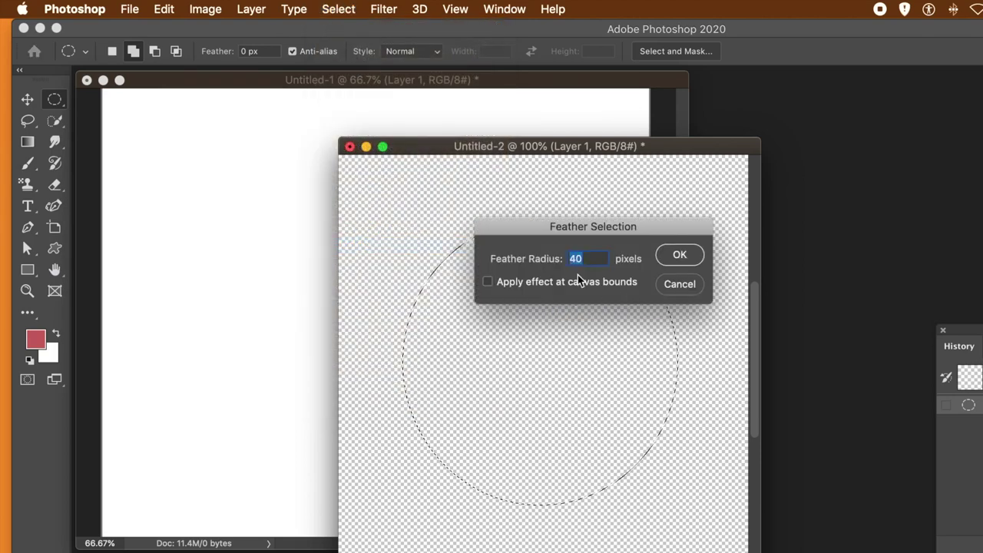
left_click(680, 256)
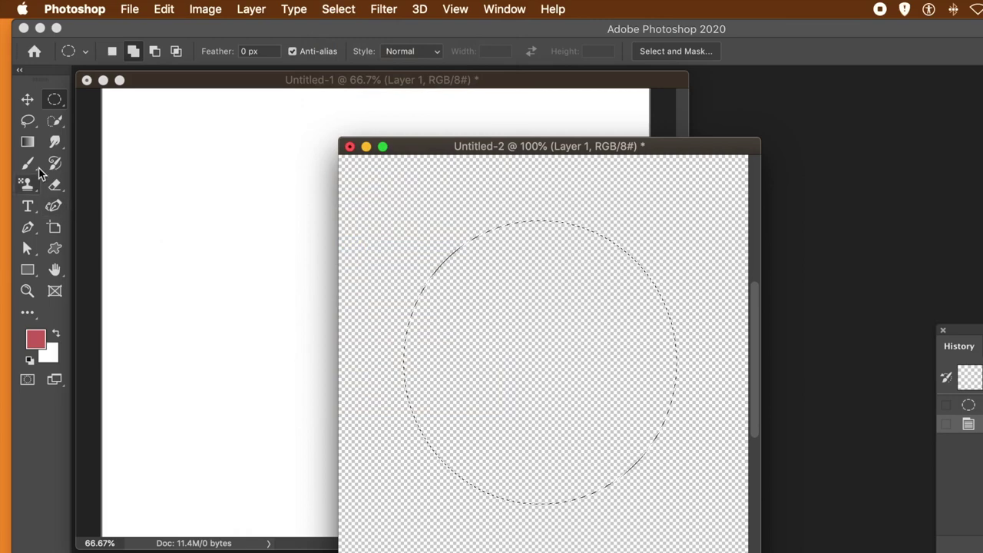
- Activate the Gradient tool with a radial black-to-white gradient in Normal mode
left_click(28, 142)
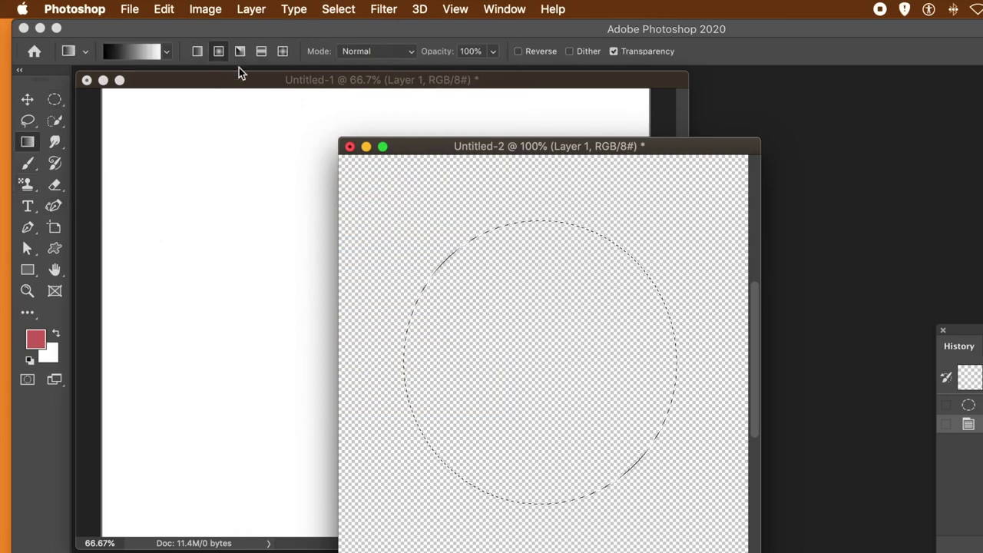
left_click(217, 50)
left_click(361, 51)
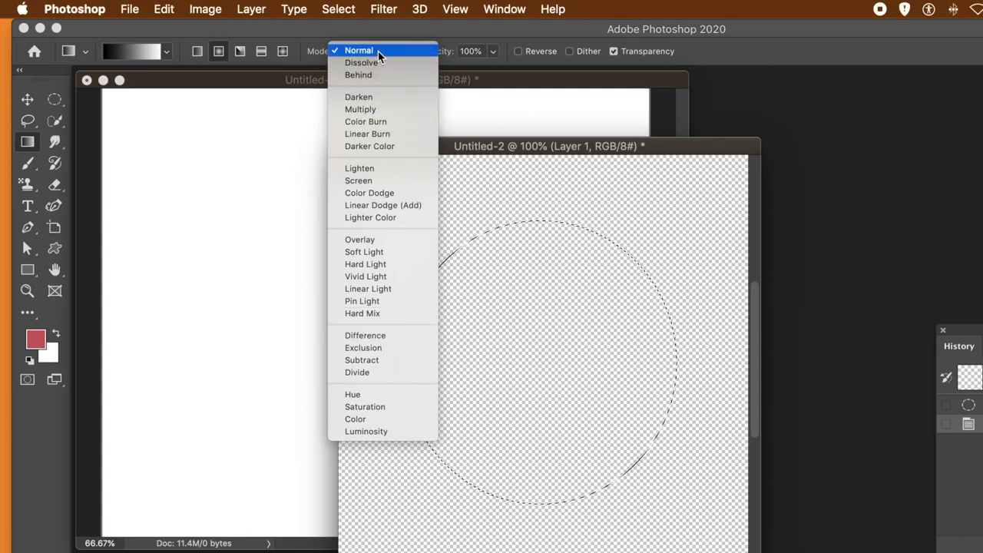
left_click(518, 333)
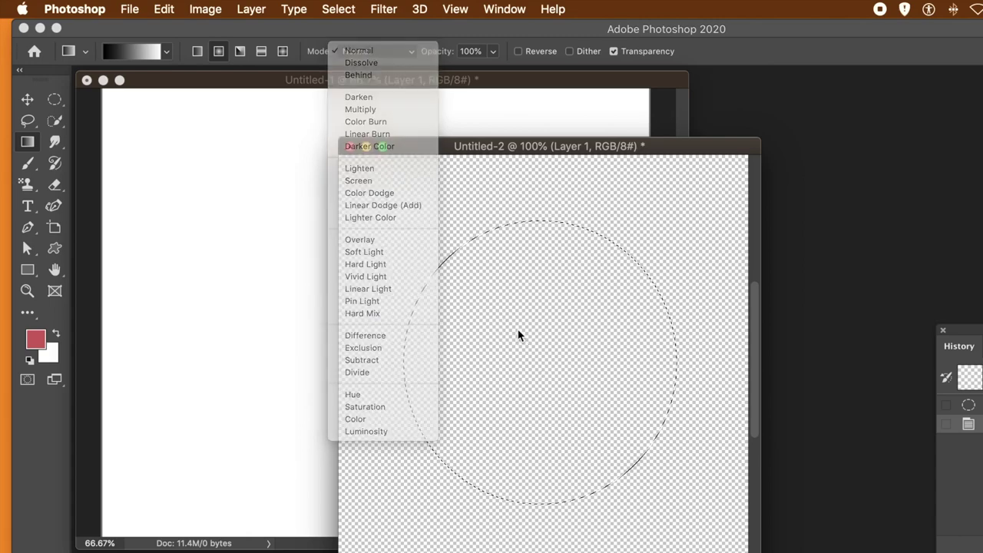
- Try two radial gradients with a dark centre inside the feathered selection, undoing each one
left_click_drag(501, 317, 623, 421)
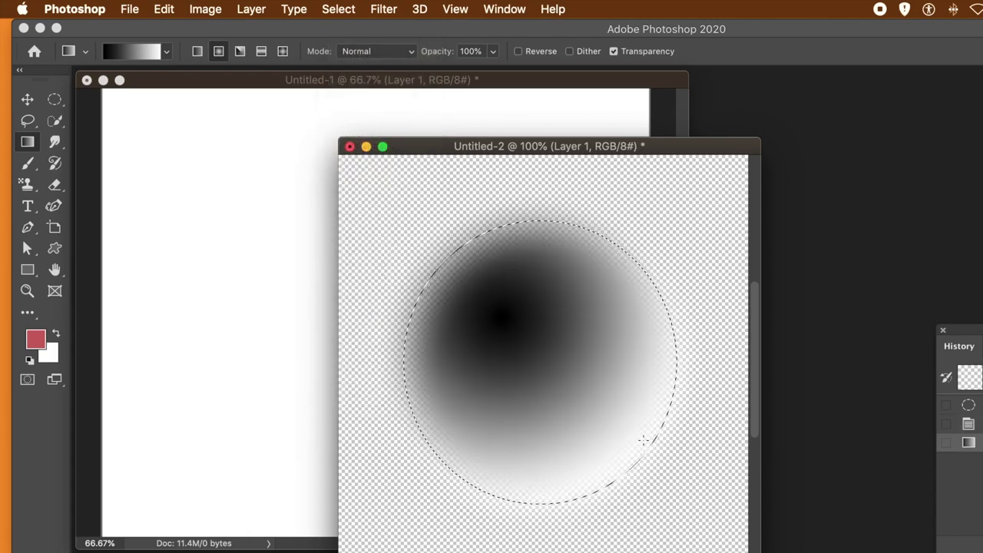
key("super+z")
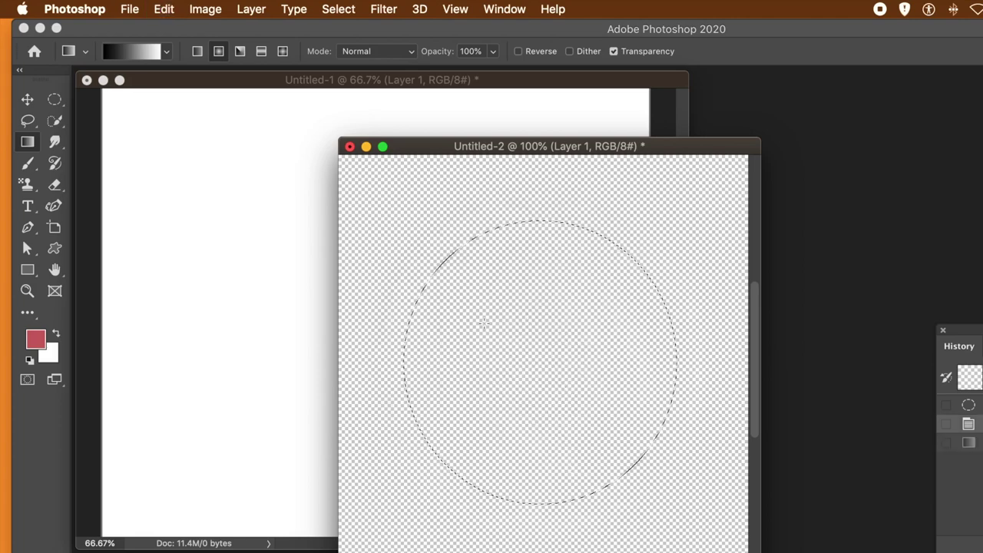
left_click_drag(503, 285, 697, 486)
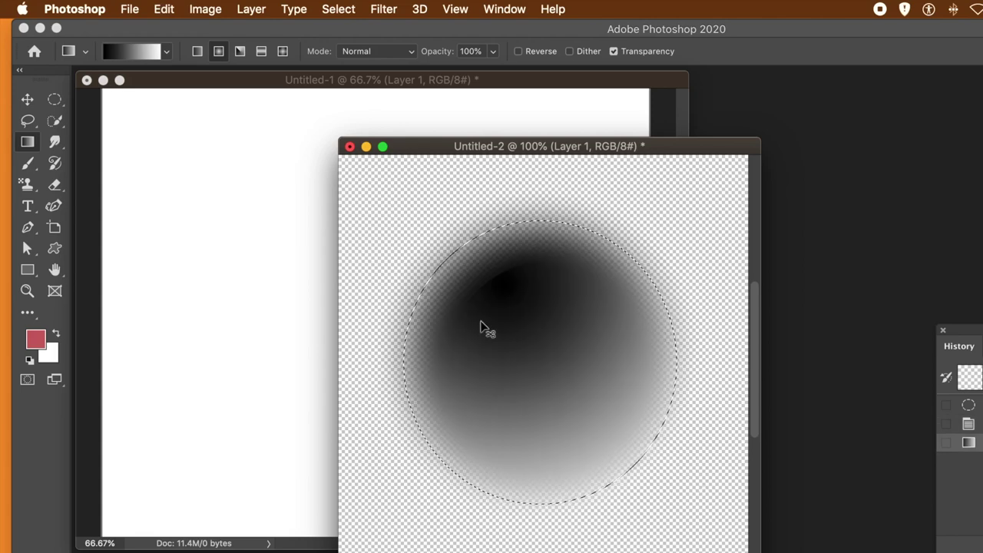
key("super+z")
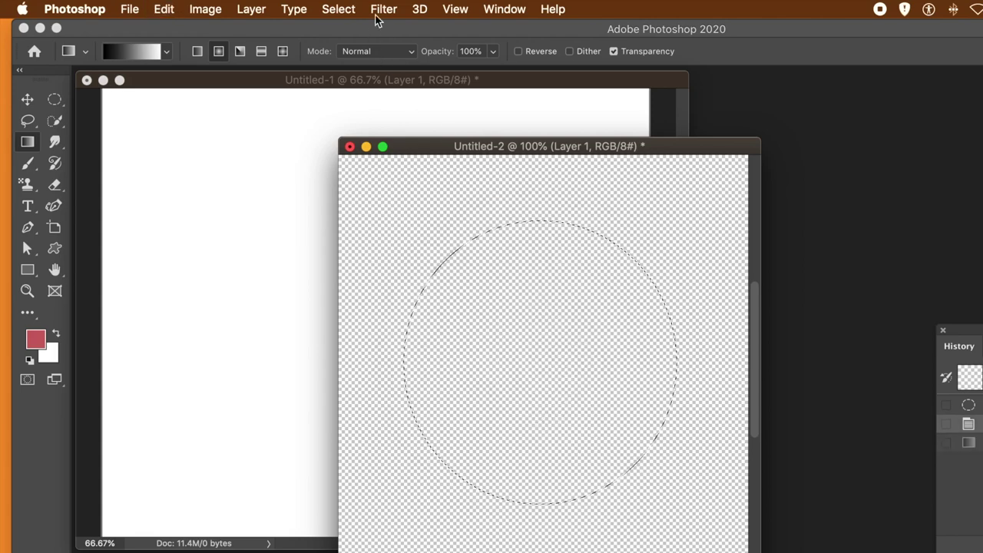
- Reverse the gradient and shade the selection as a sphere, with a white highlight at its upper left darkening toward the lower-right edge
left_click(519, 52)
left_click_drag(469, 290, 676, 483)
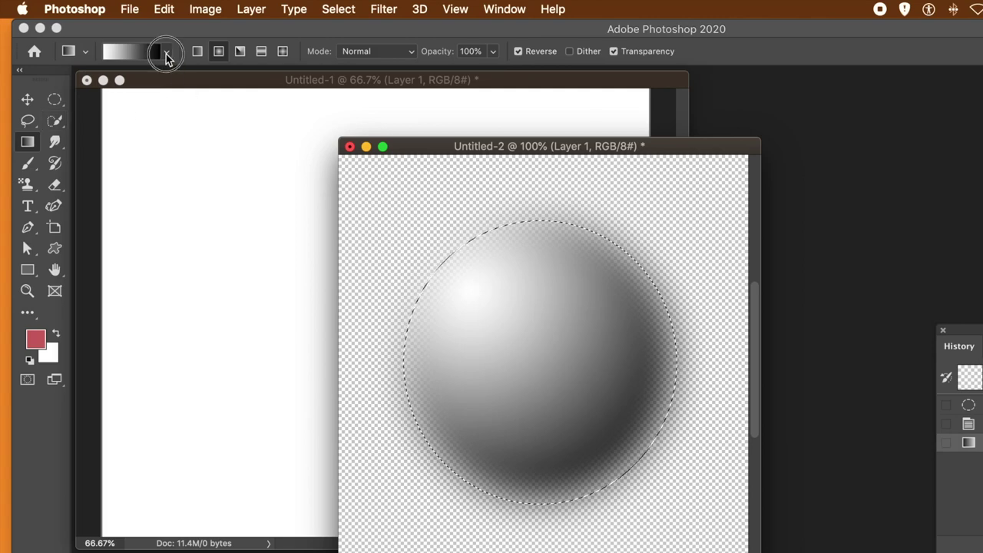
left_click(166, 54)
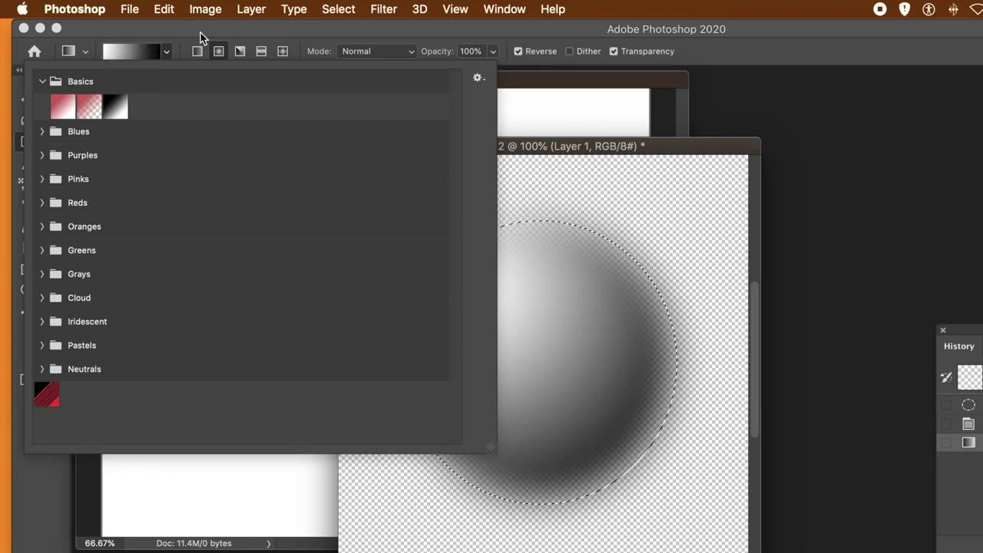
left_click(267, 43)
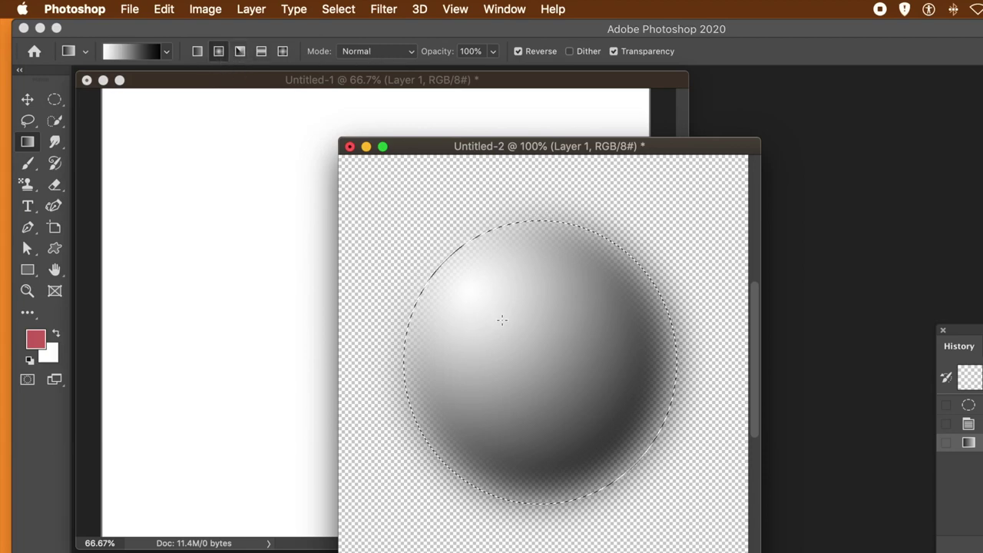
key("super+z")
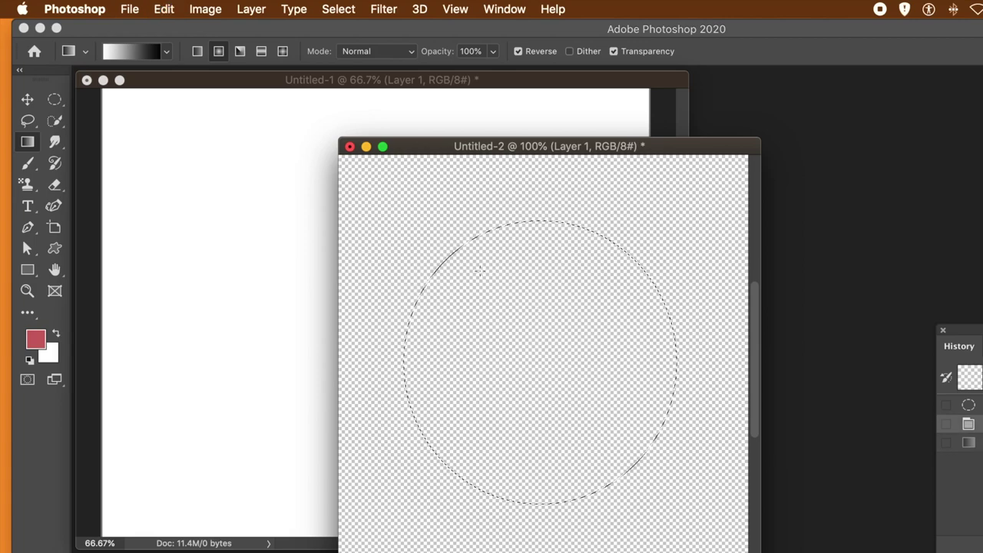
left_click_drag(573, 370, 576, 373)
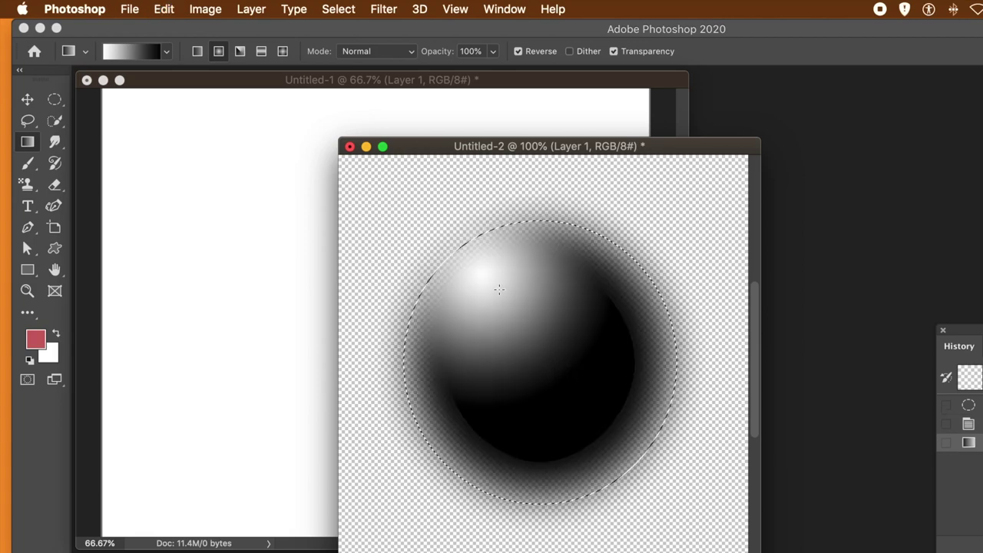
key("super+z")
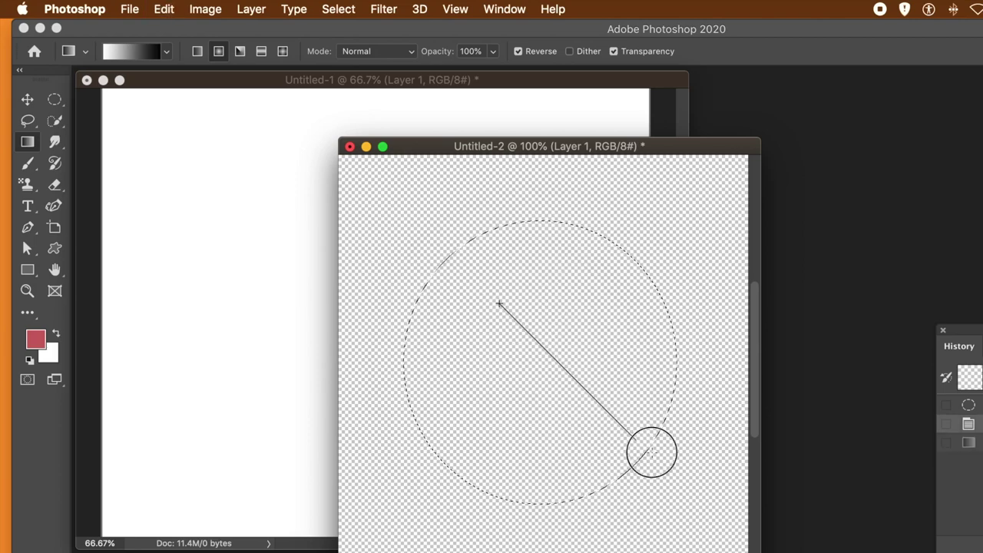
left_click_drag(663, 461, 664, 463)
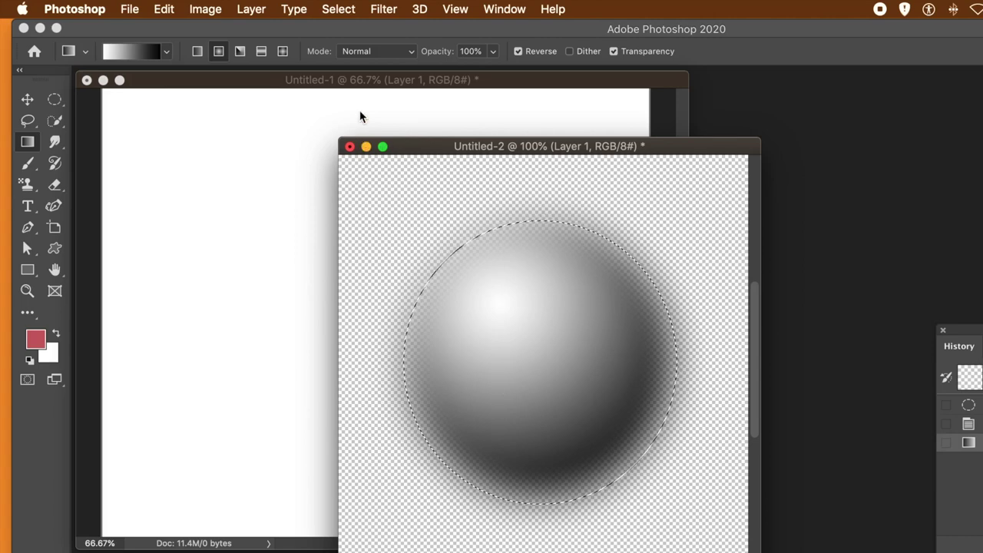
- Deselect the circle and define the shaded sphere as a pattern, keeping the suggested name
left_click(341, 10)
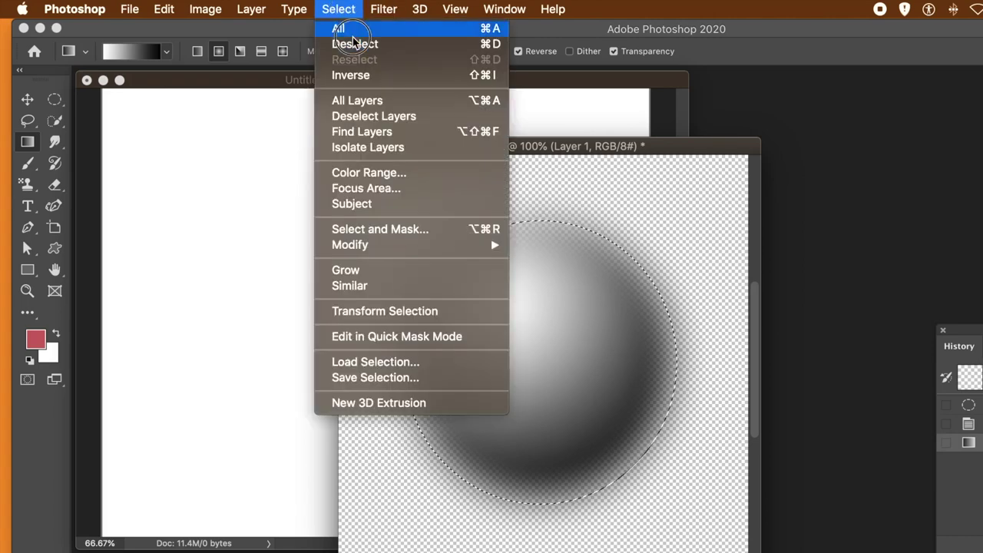
left_click(353, 44)
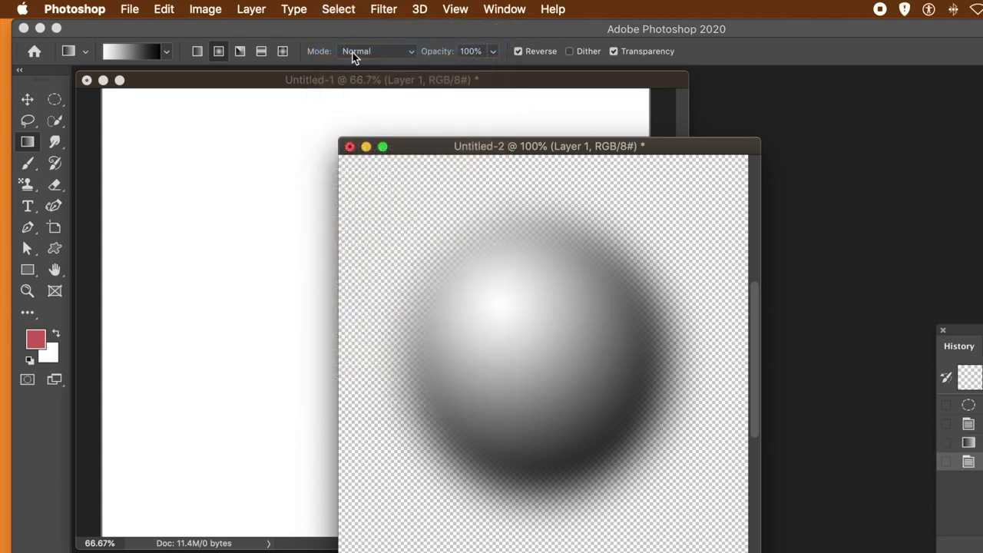
left_click(166, 11)
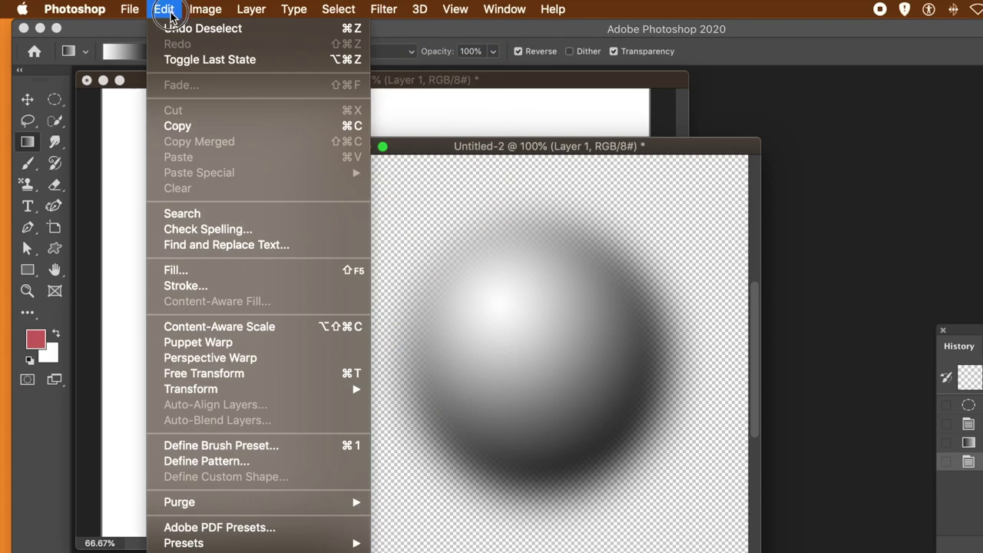
left_click(209, 466)
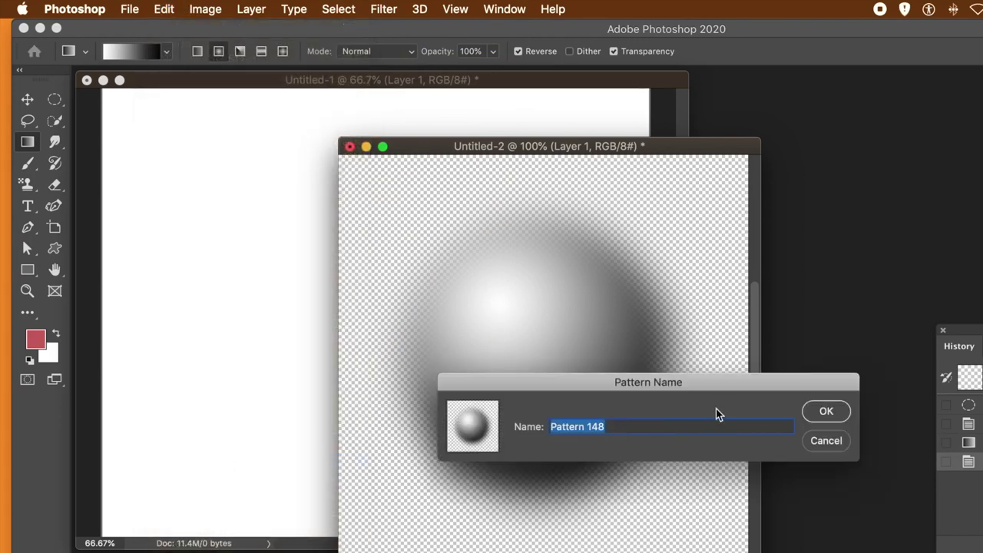
left_click(826, 413)
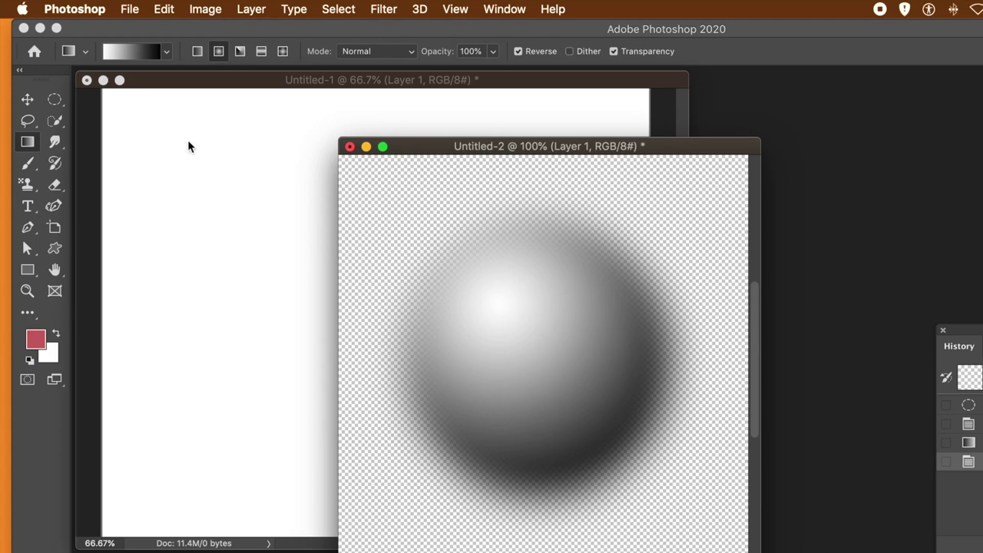
- Start a pattern fill on Untitled-1 with the new sphere pattern and the Symmetry Fill script at 100% opacity, opening the script's settings
left_click(227, 83)
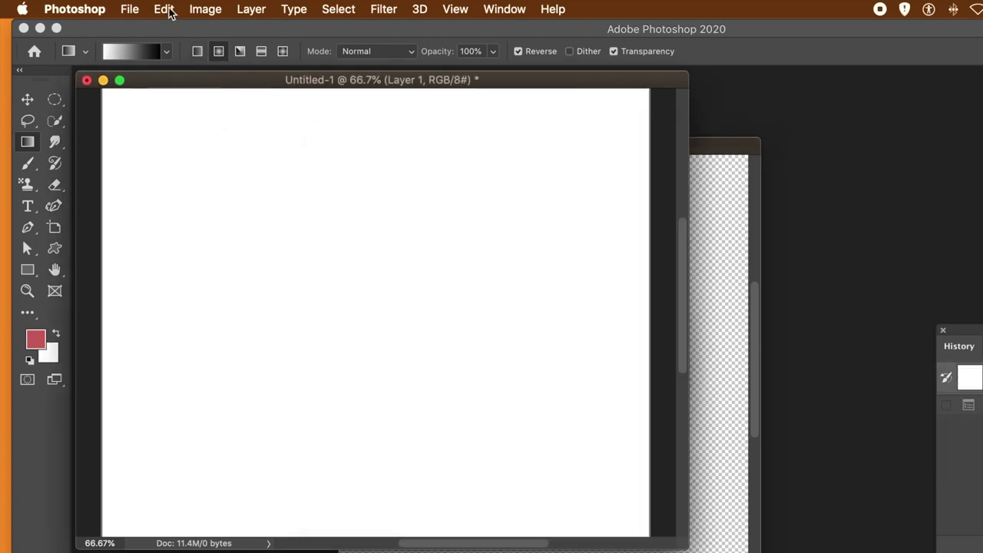
left_click(170, 13)
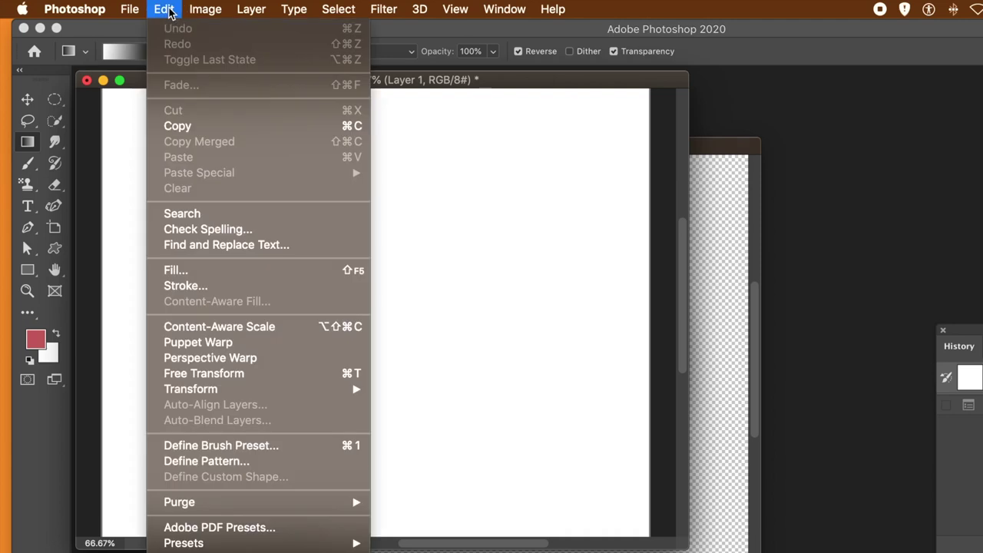
left_click(175, 272)
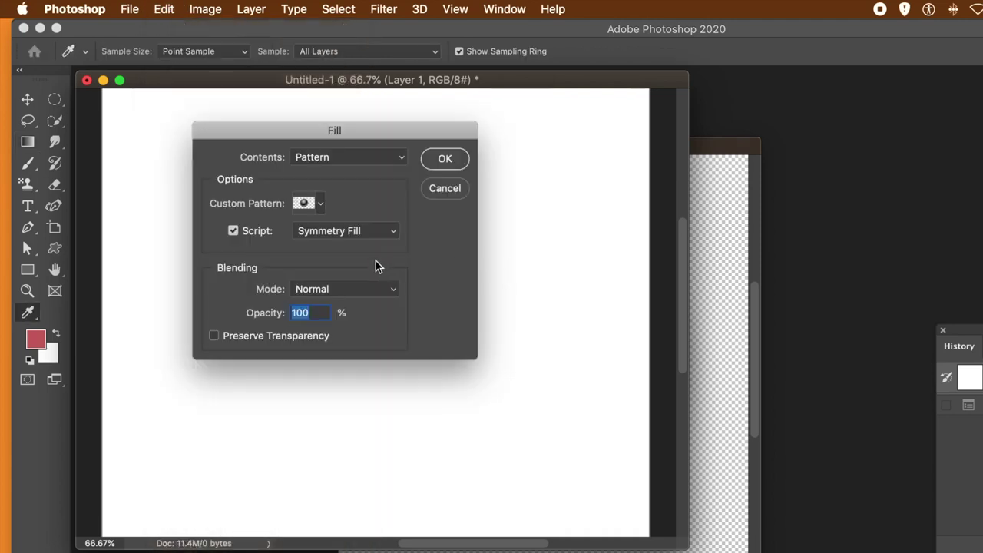
left_click(319, 206)
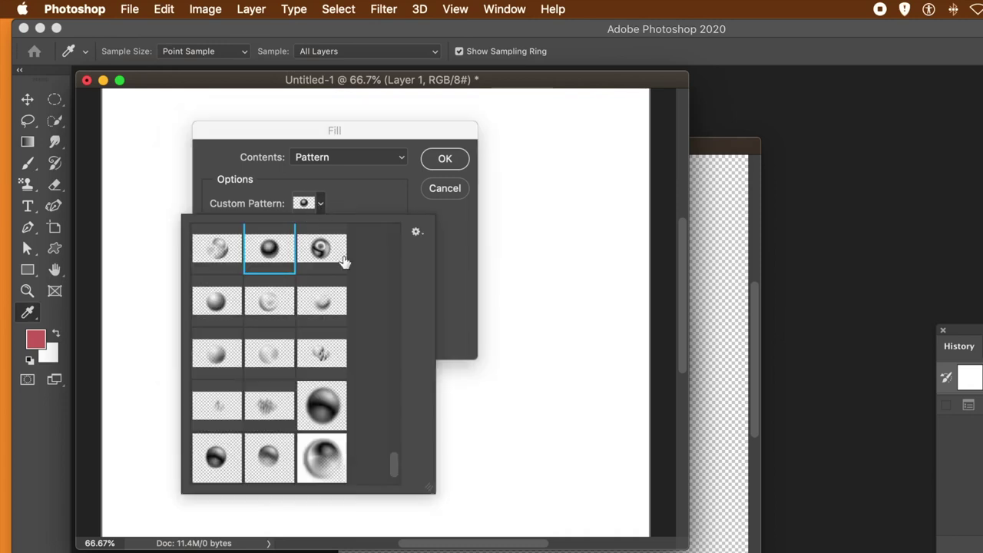
left_click_drag(392, 470, 397, 481)
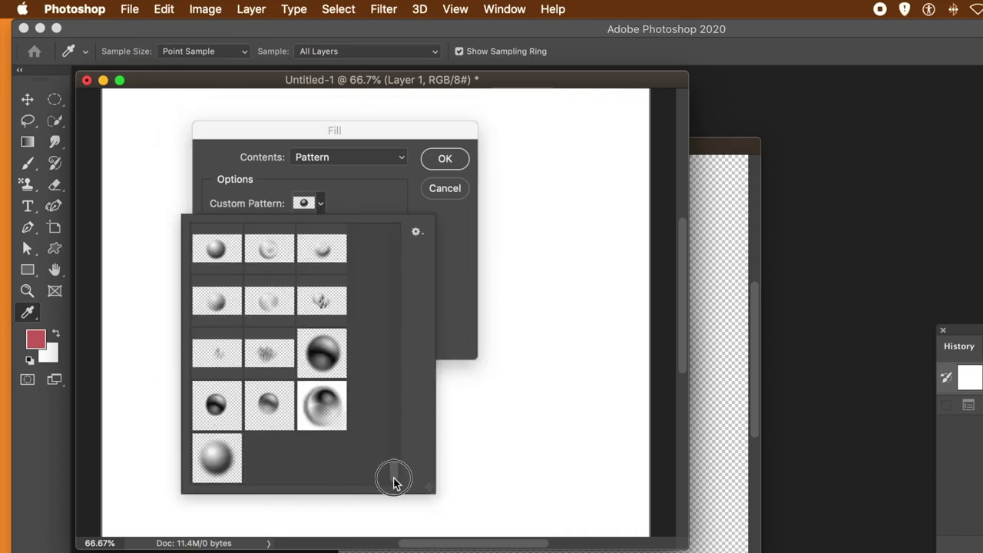
left_click(219, 459)
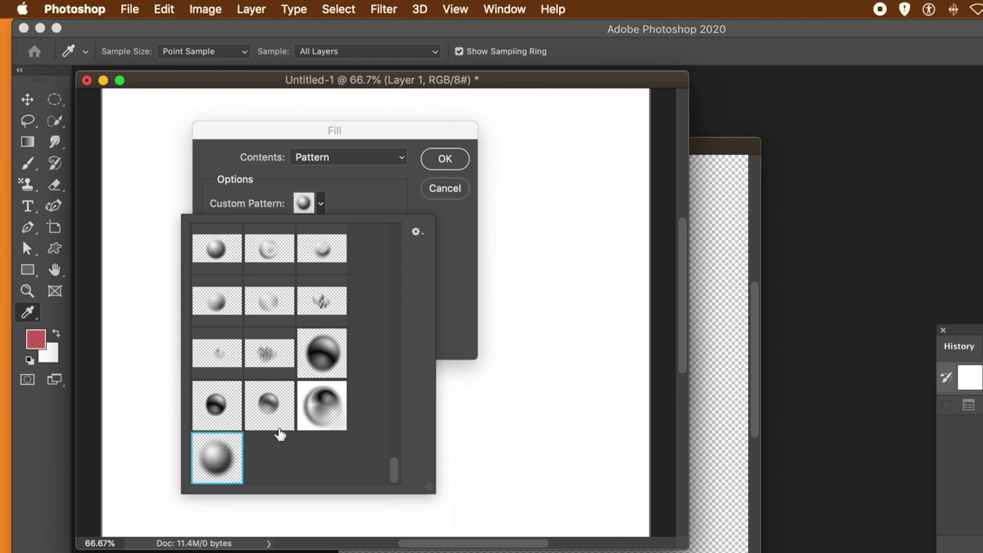
left_click(441, 333)
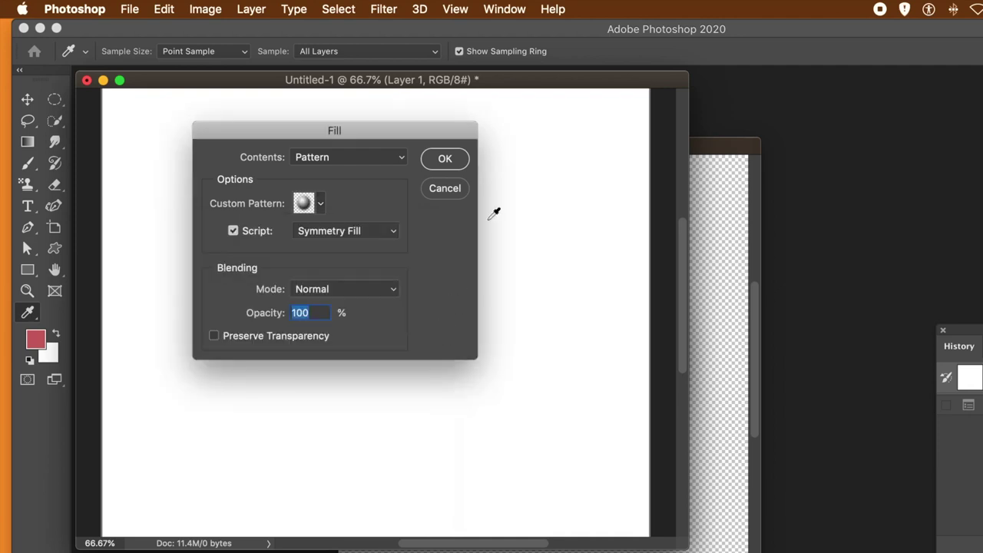
left_click(457, 169)
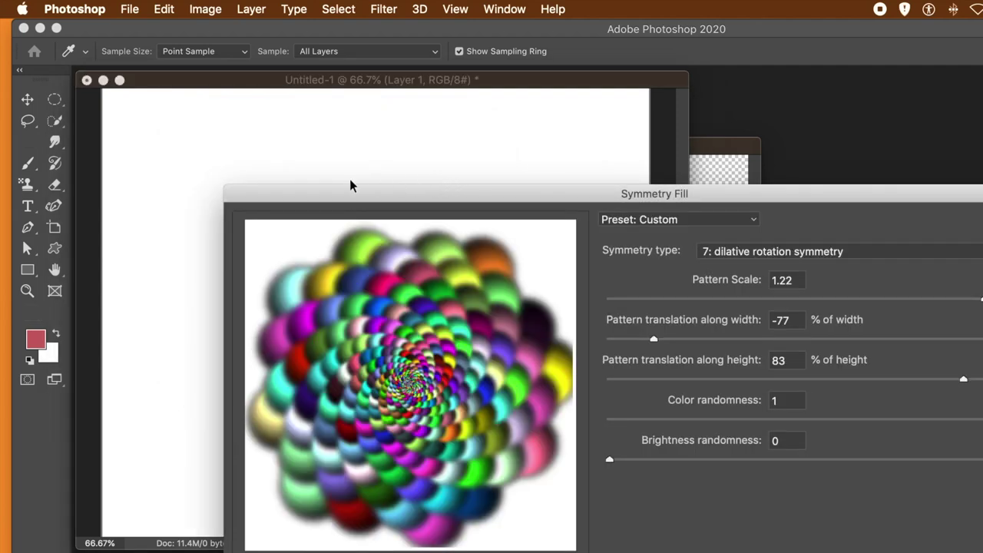
left_click_drag(458, 191, 338, 142)
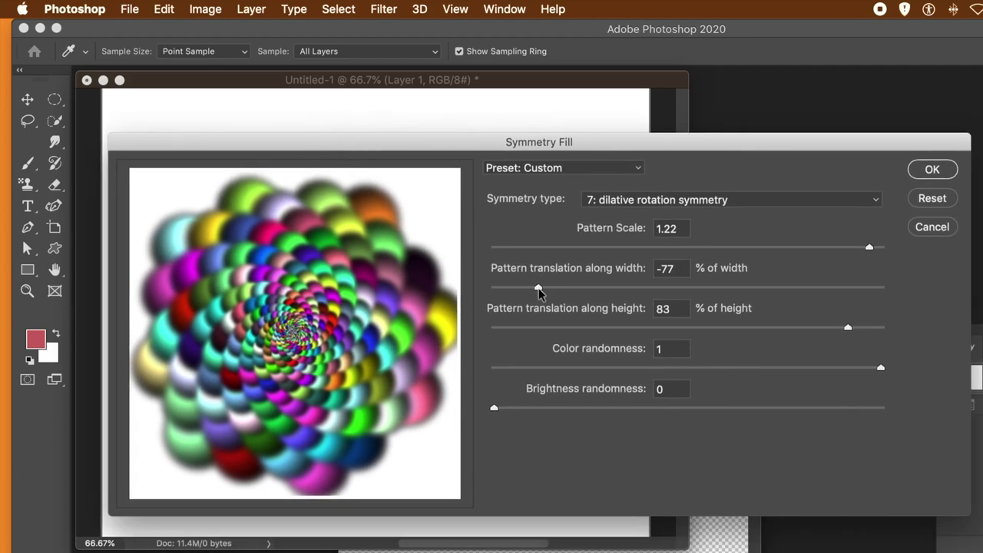
- Keep dilative rotation symmetry as the symmetry type and set the pattern translation to -91% of width and -47% of height
left_click_drag(536, 288, 512, 285)
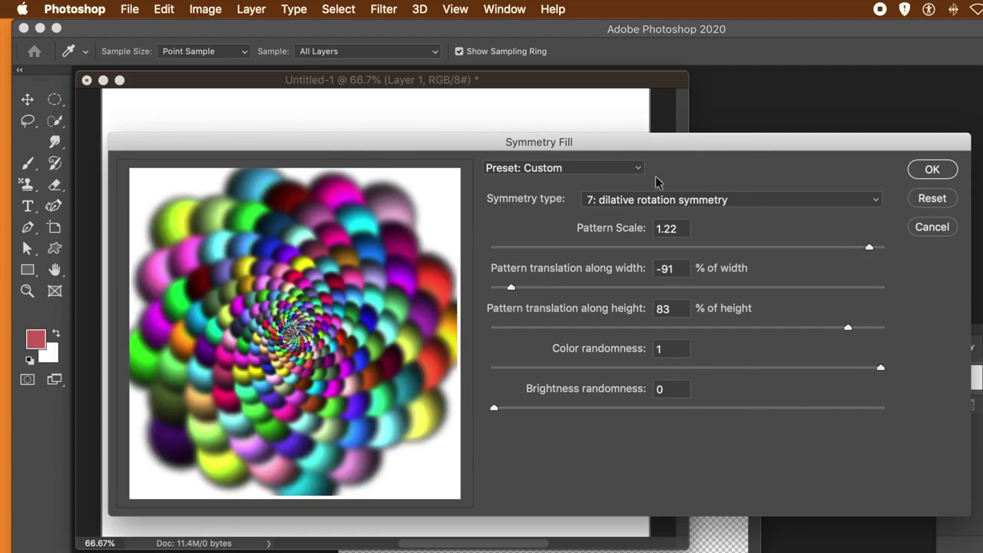
left_click(653, 202)
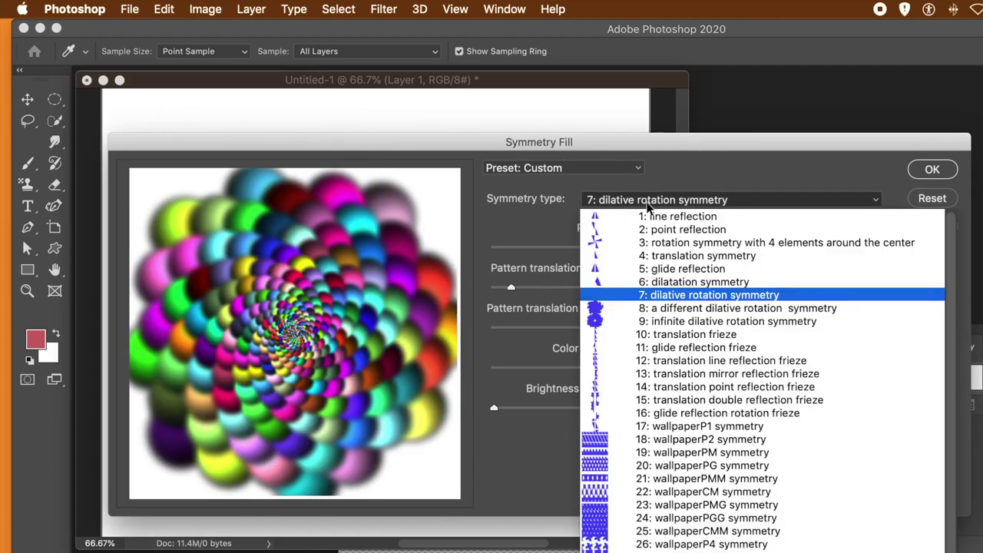
left_click(673, 297)
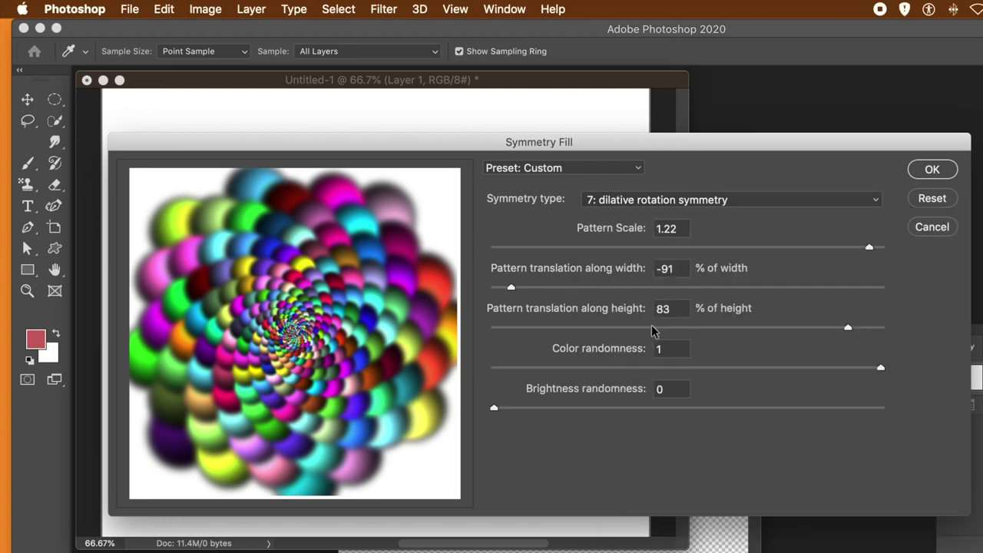
left_click_drag(819, 335, 596, 330)
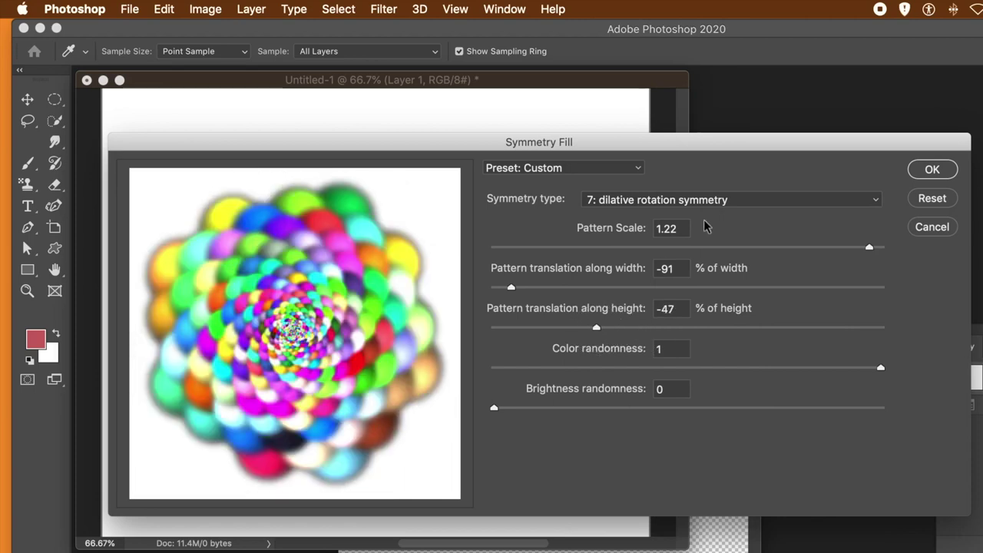
left_click_drag(718, 149, 557, 150)
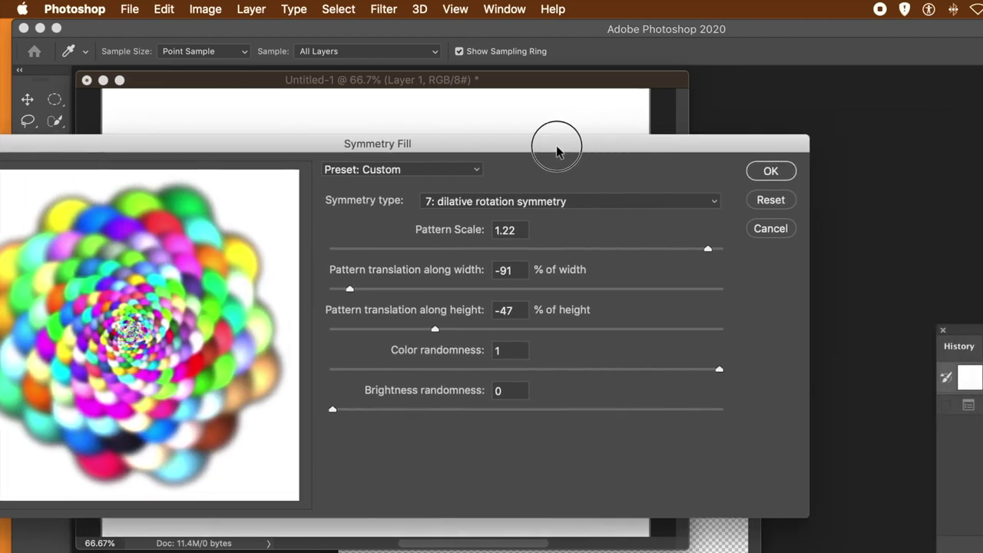
- Try the fill with a pattern translation of -11% of width and -3% of height, and undo it
left_click_drag(494, 330, 520, 328)
left_click_drag(509, 289, 526, 288)
left_click_drag(465, 290, 506, 290)
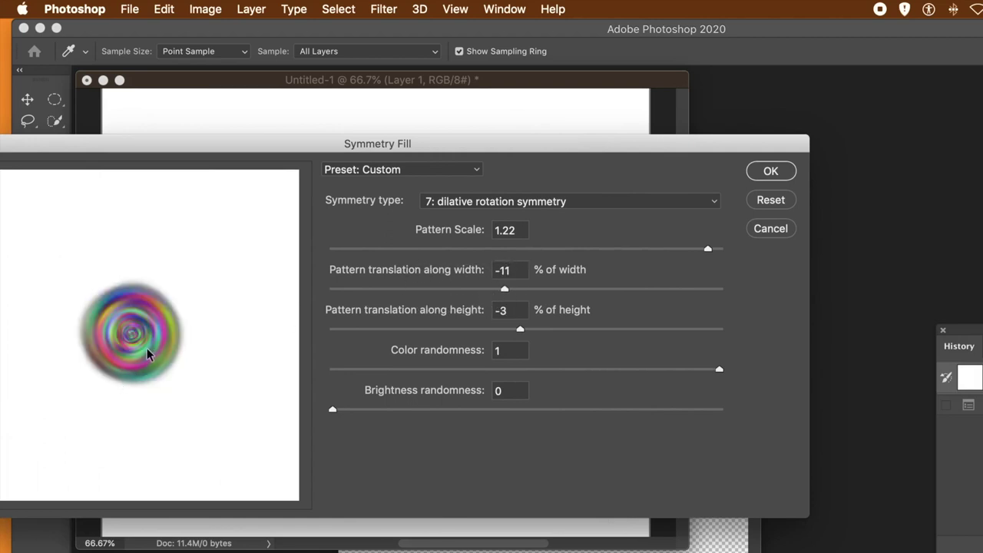
left_click(770, 171)
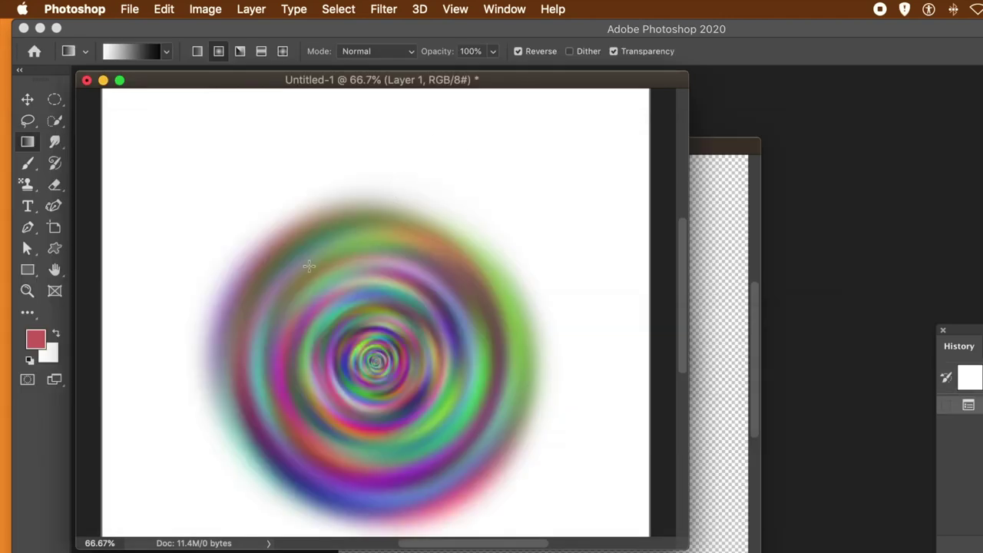
left_click(164, 8)
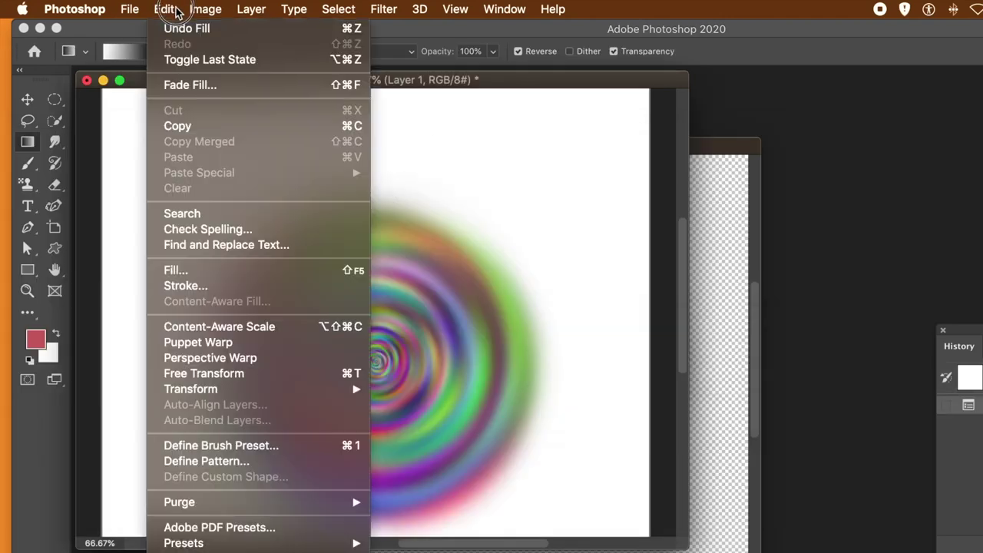
left_click(173, 30)
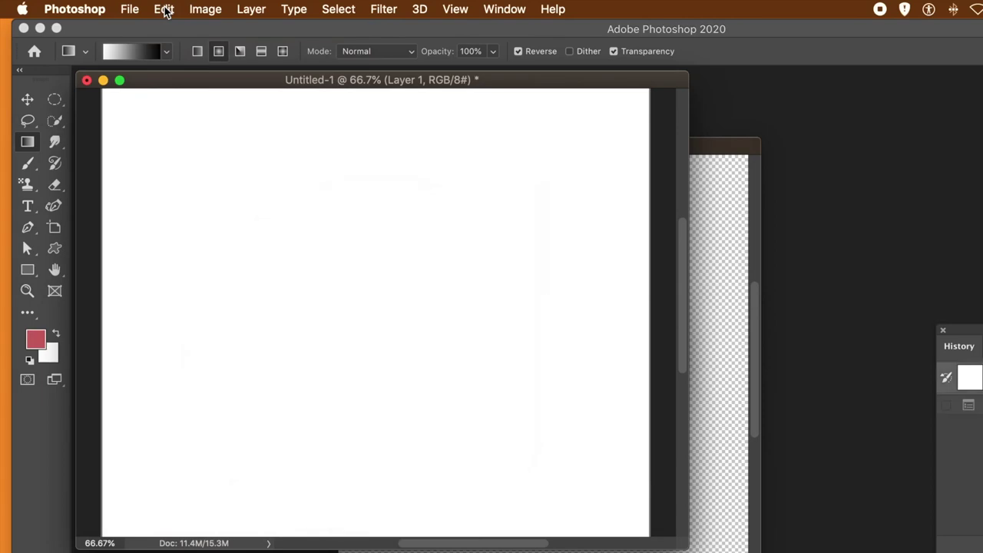
- Fill the Untitled-1 canvas with the sphere pattern using Symmetry Fill, with a translation of -95% of width and -79% of height
left_click(163, 9)
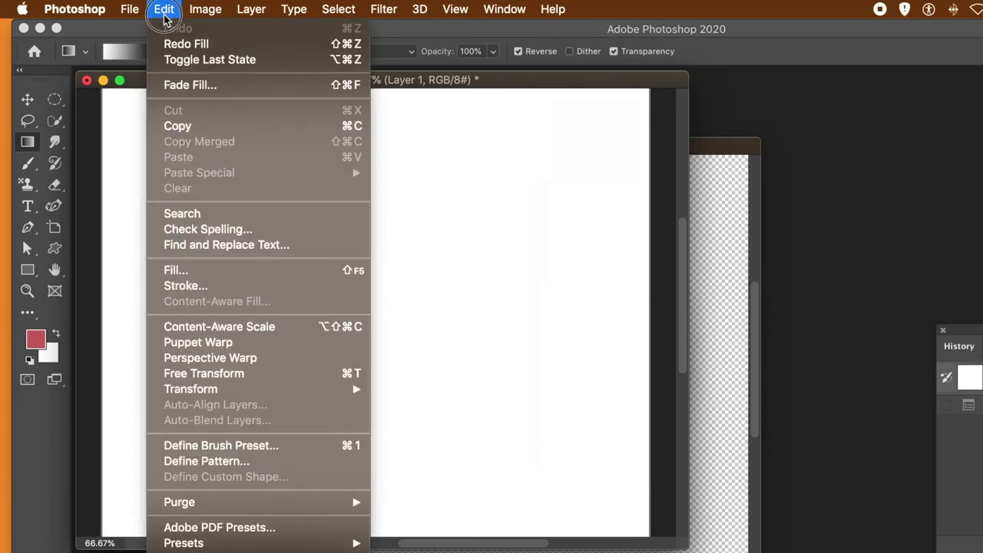
left_click(193, 268)
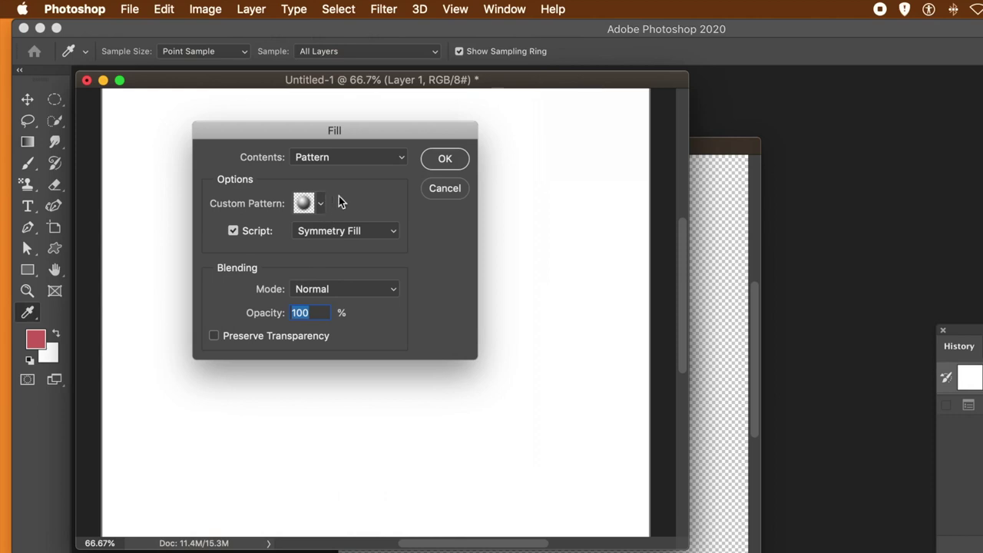
left_click(436, 166)
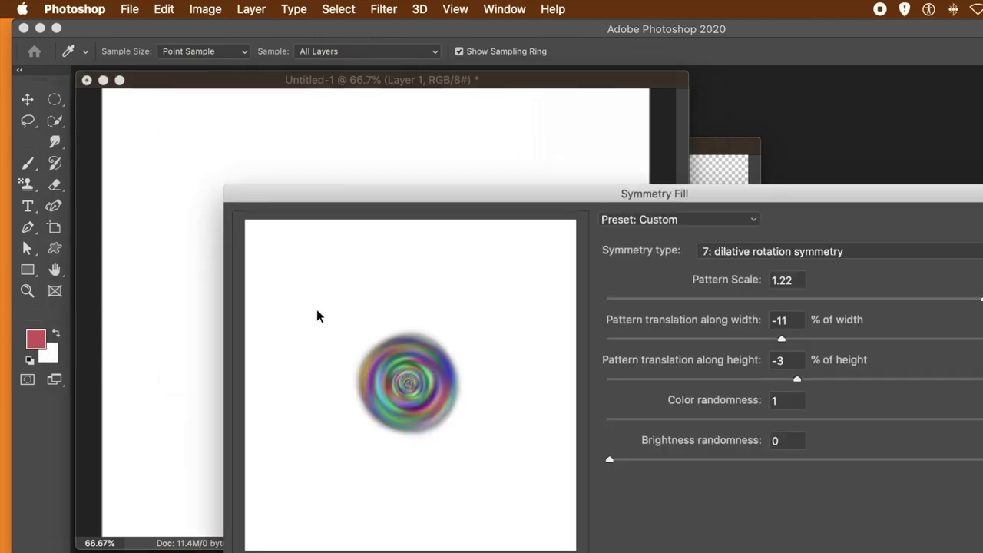
mouse_move(704, 193)
left_click_drag(704, 194, 406, 159)
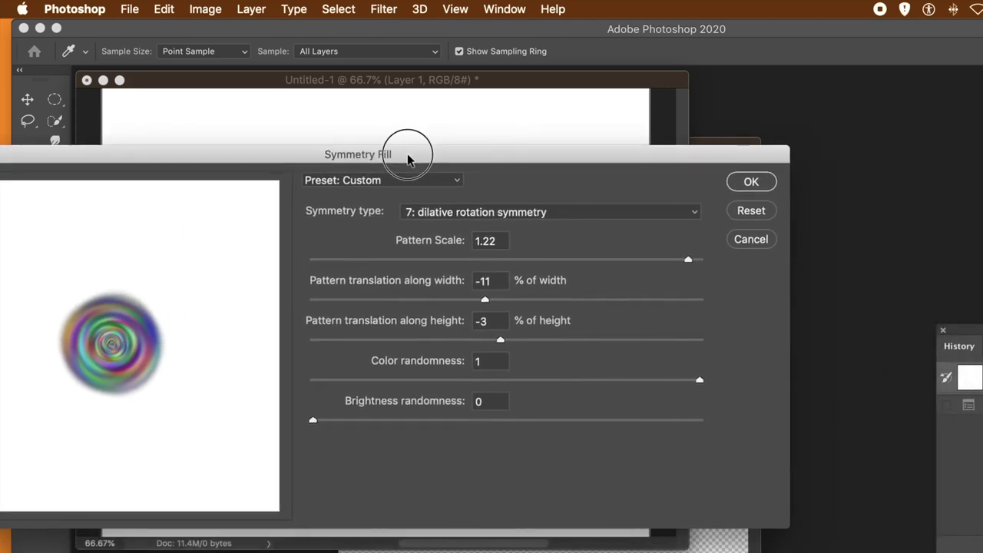
left_click_drag(461, 300, 322, 300)
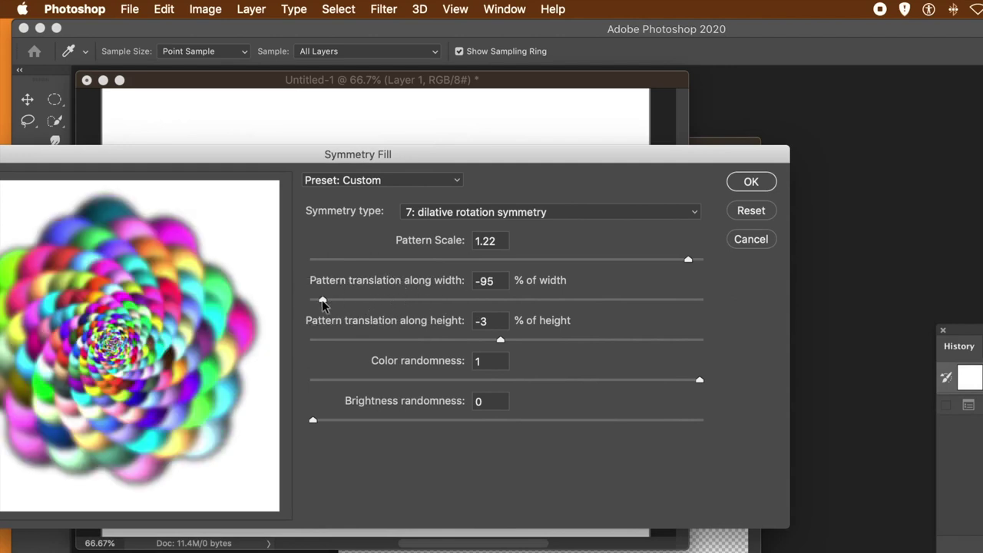
left_click(360, 339)
left_click_drag(360, 340, 365, 340)
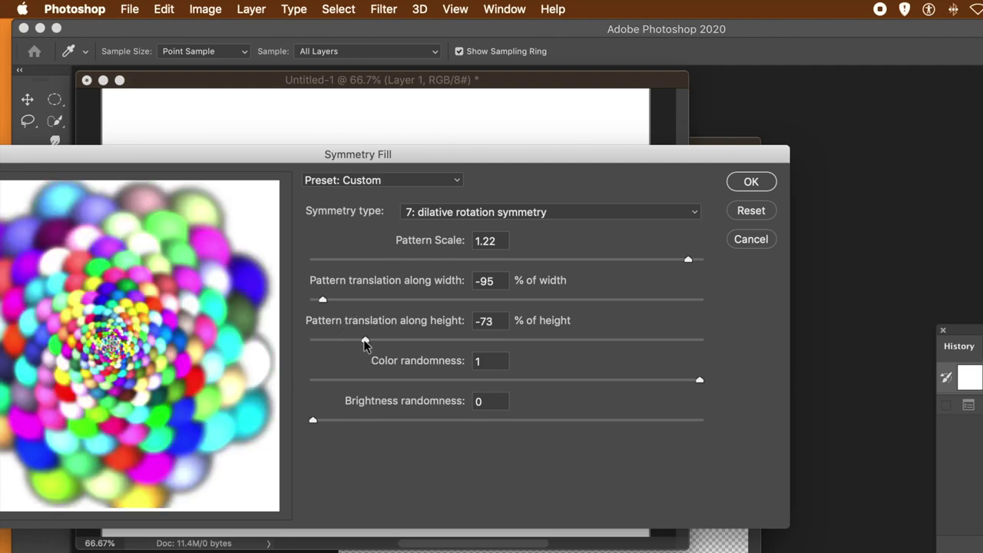
left_click(364, 342)
left_click_drag(354, 342, 352, 341)
left_click(749, 184)
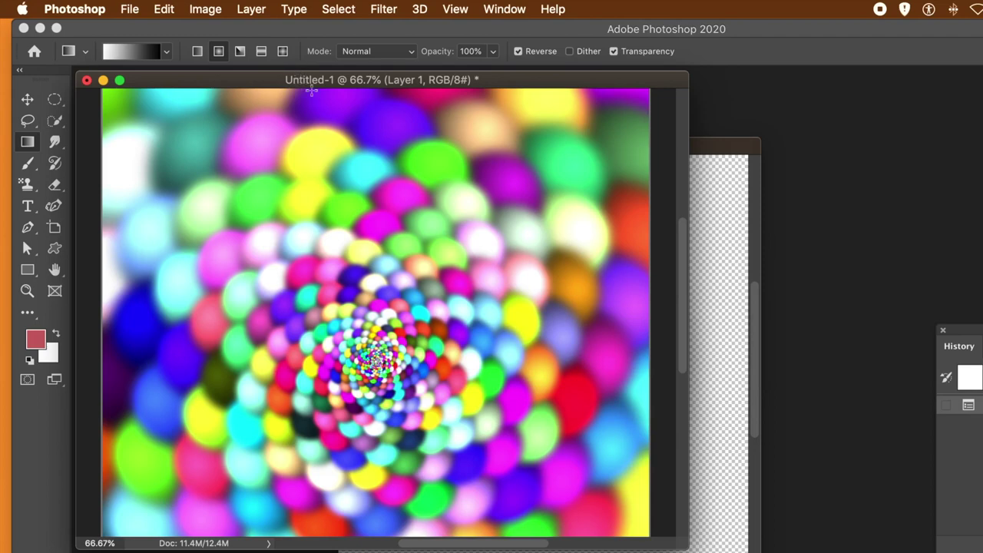
- In Untitled-2, scale the shaded sphere down proportionally to about 58% near the canvas centre and commit the transform
left_click(721, 151)
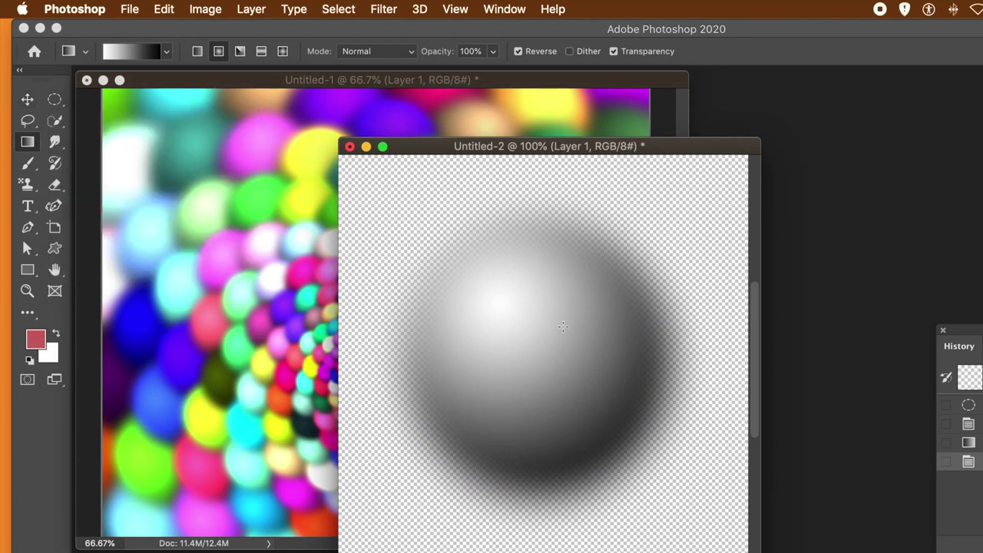
left_click(27, 99)
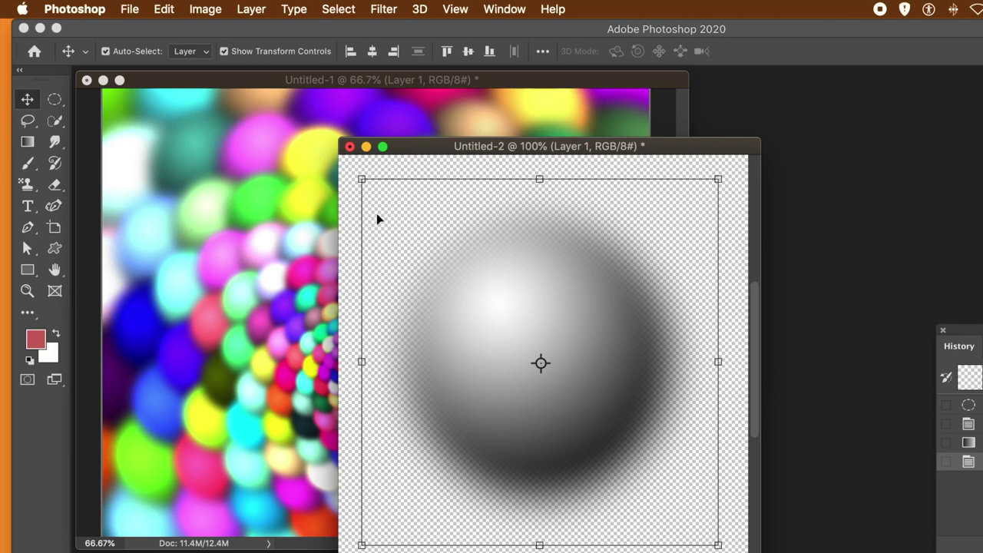
left_click_drag(362, 180, 507, 332)
left_click_drag(607, 409, 533, 324)
double_click(533, 323)
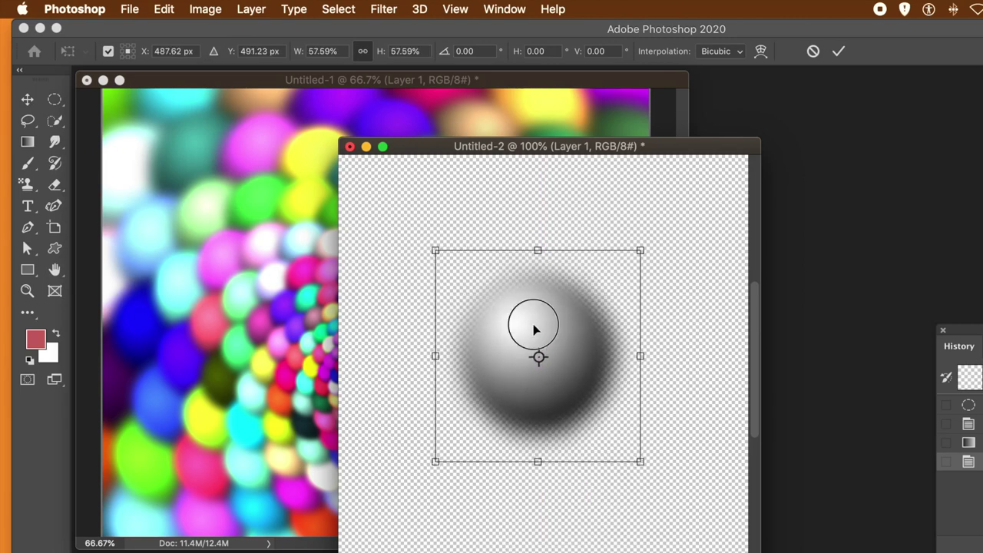
left_click(486, 224)
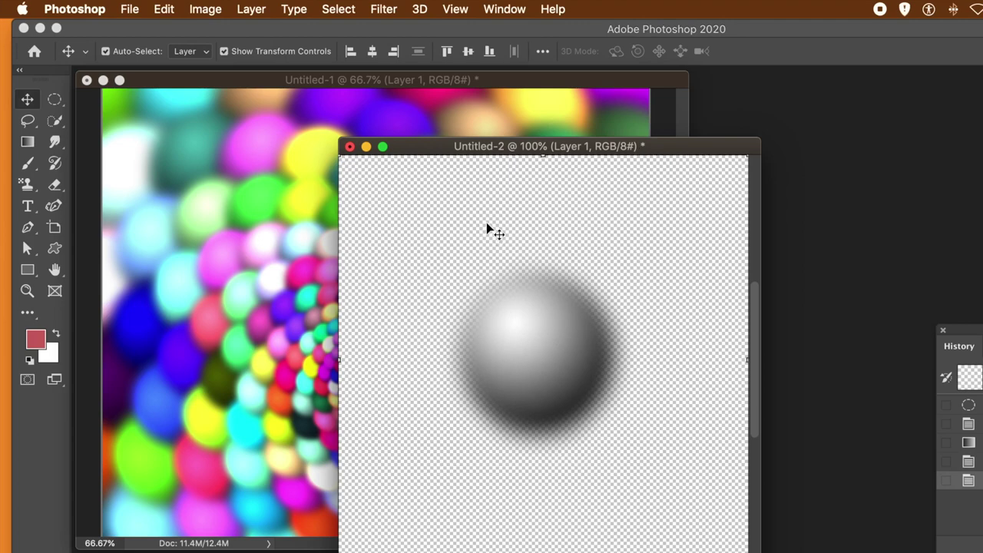
- Define the reduced sphere as a new pattern, keeping the suggested name
left_click(166, 9)
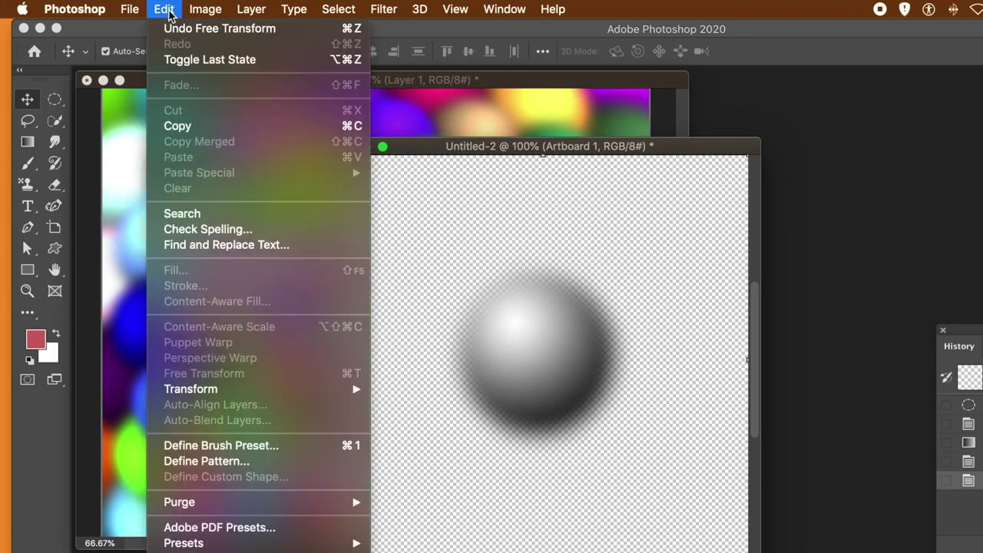
left_click(206, 461)
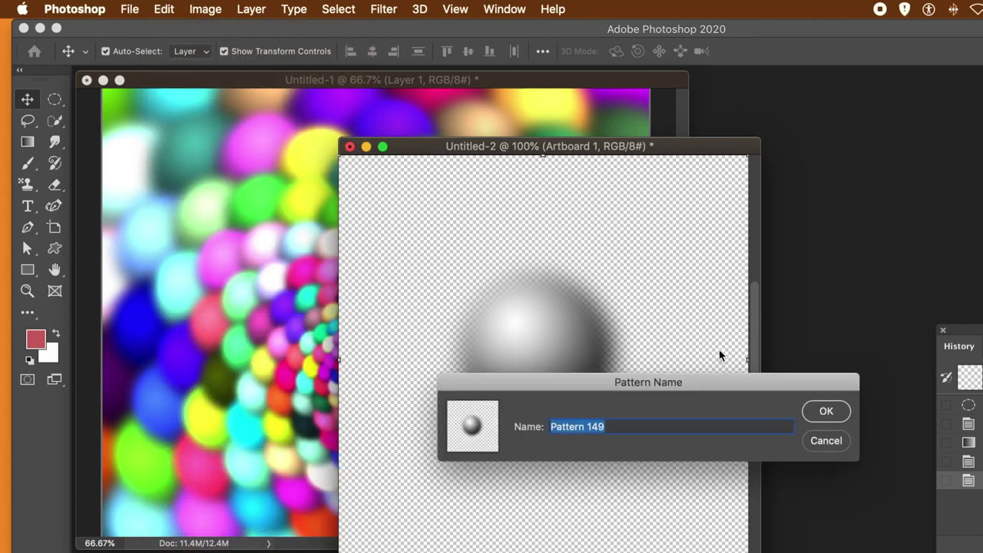
left_click(819, 411)
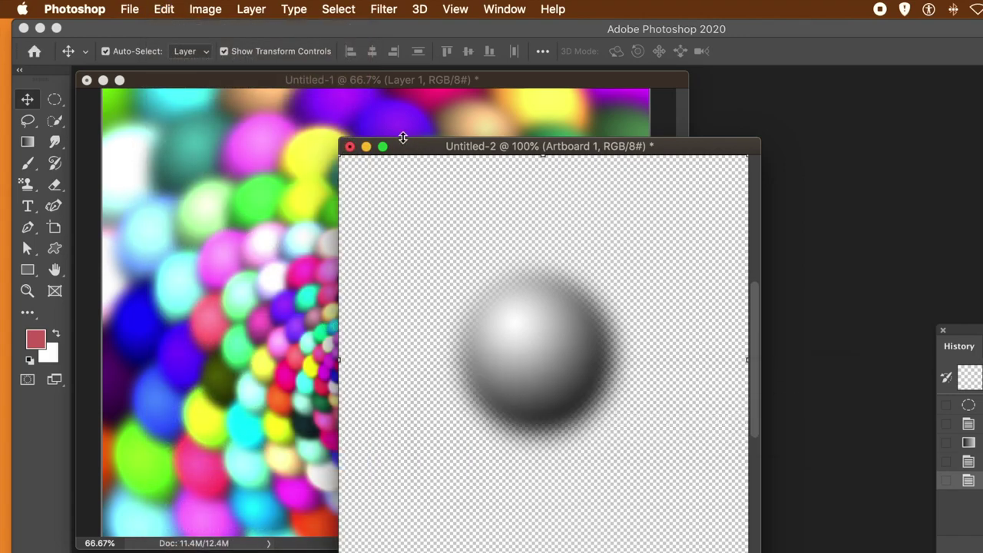
- Start a Symmetry Fill on Untitled-1 with the smaller sphere pattern at 100% opacity, opening the script's settings
left_click(340, 81)
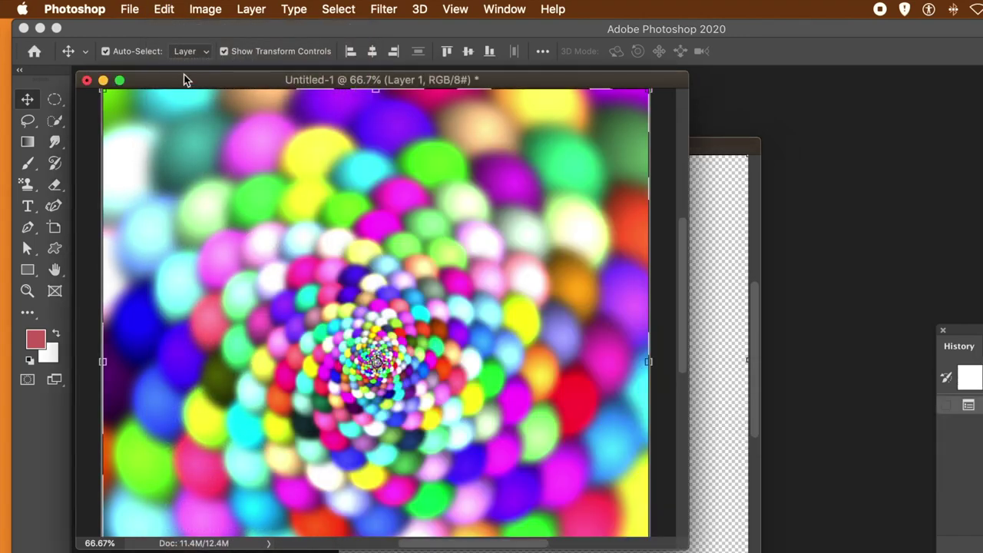
left_click(163, 9)
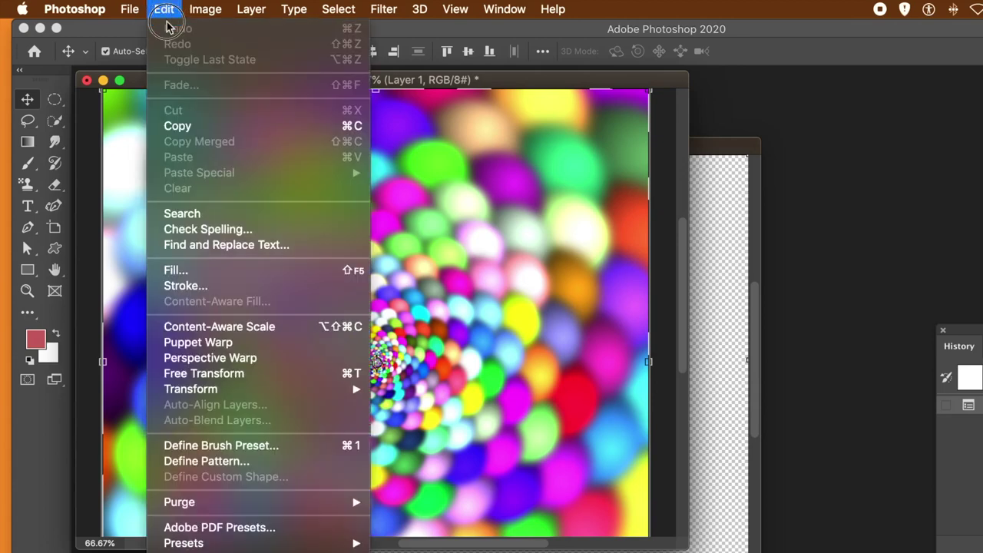
left_click(184, 269)
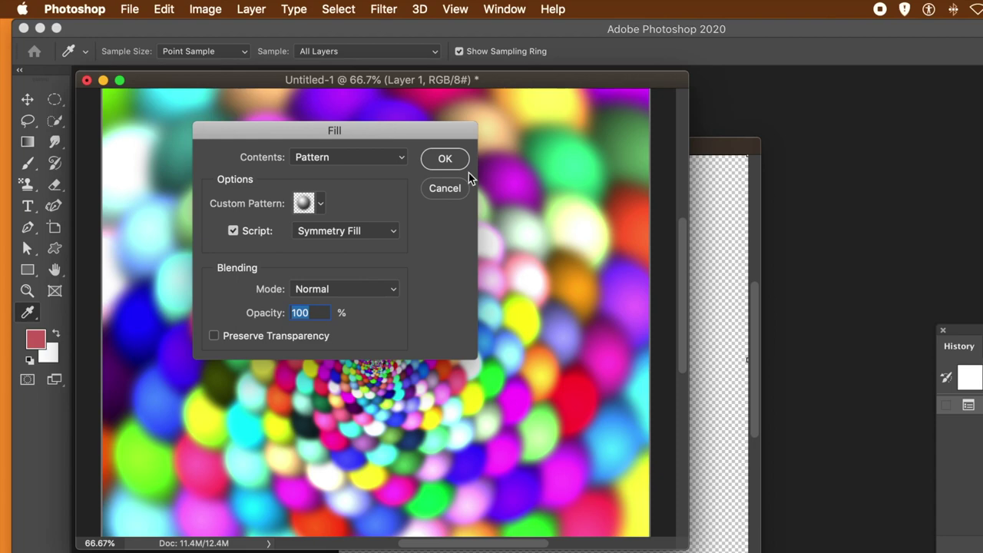
left_click(318, 207)
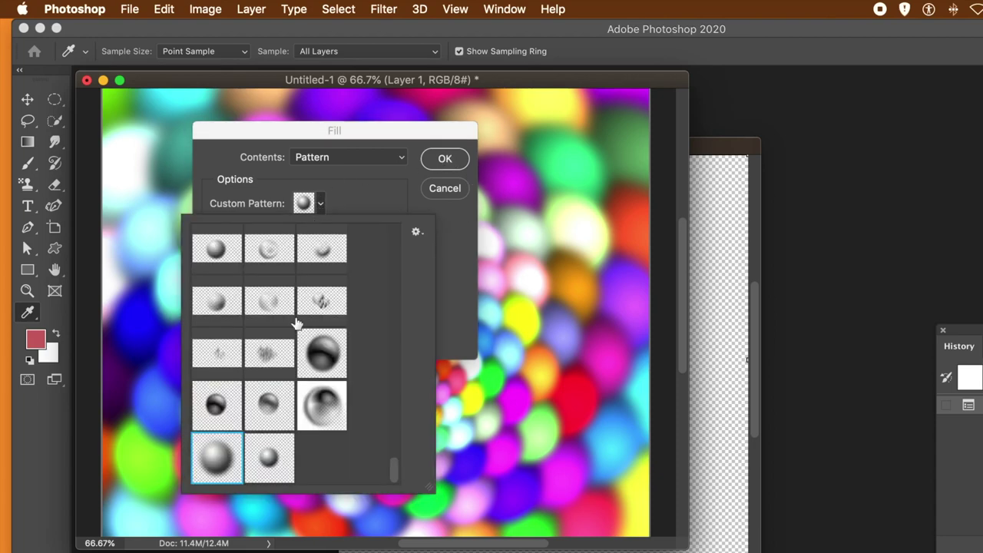
left_click(282, 455)
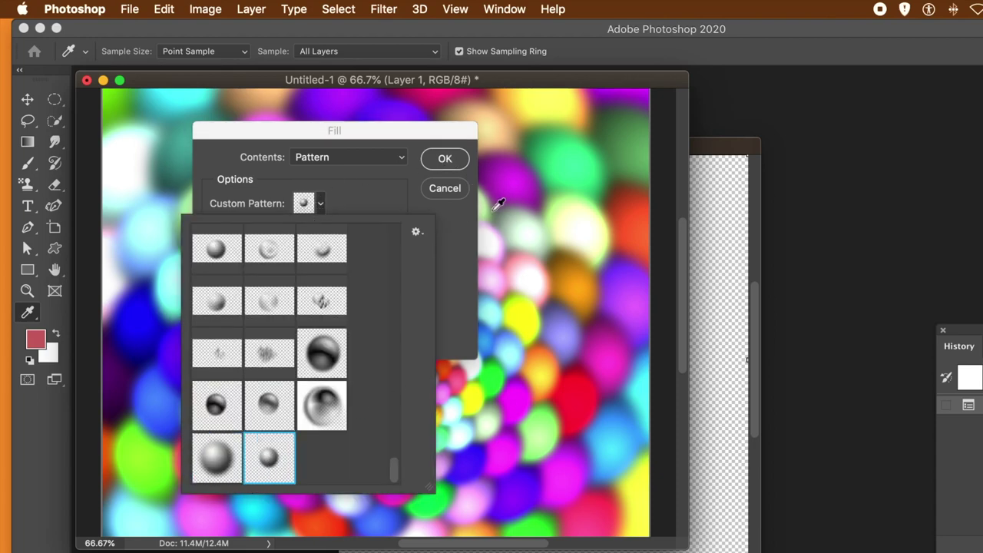
left_click(412, 132)
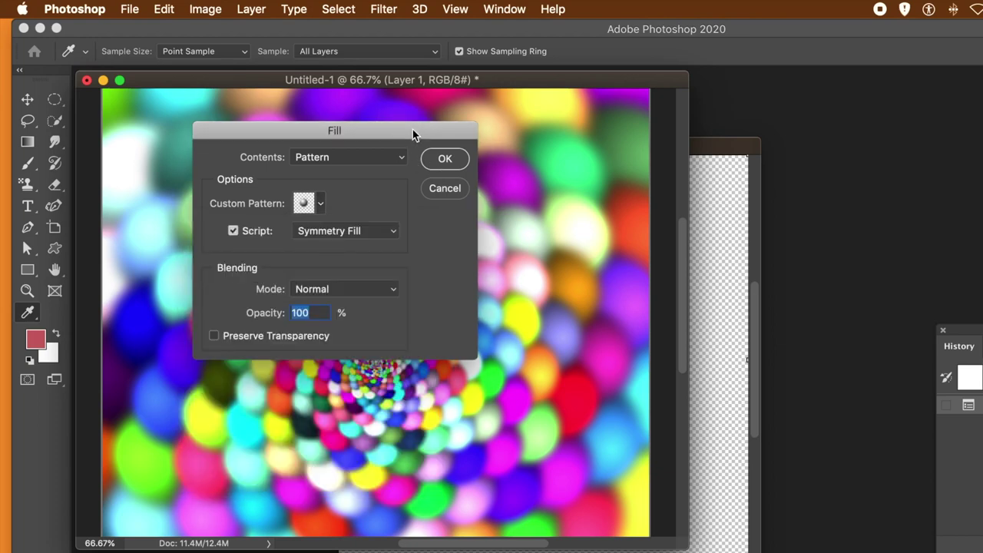
left_click(453, 163)
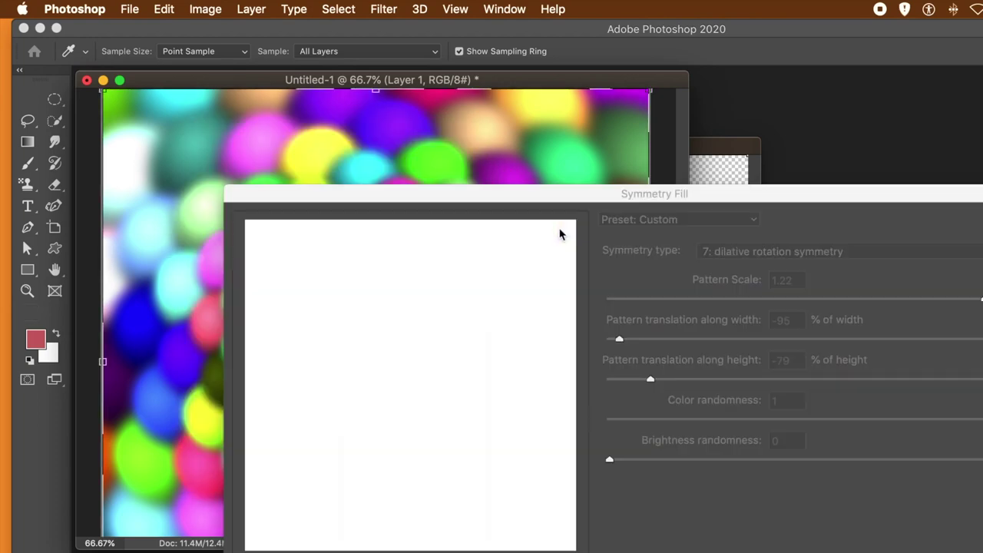
left_click_drag(554, 191, 292, 127)
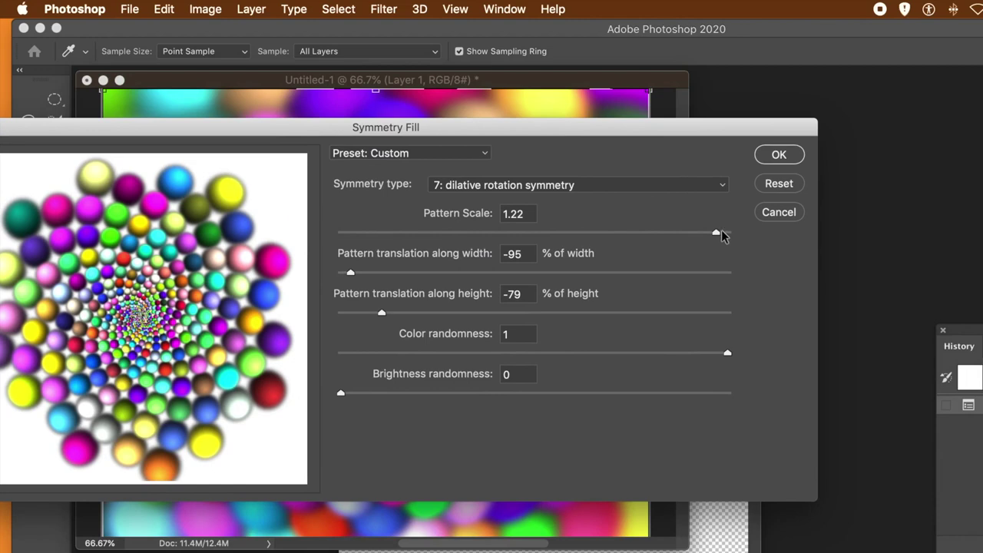
- Fill Untitled-1 with the smaller sphere pattern at scale 1.25, translated -87% of width and 47% of height
left_click(405, 272)
mouse_move(363, 273)
left_mouse_down()
mouse_move(371, 276)
mouse_move(348, 277)
left_mouse_up()
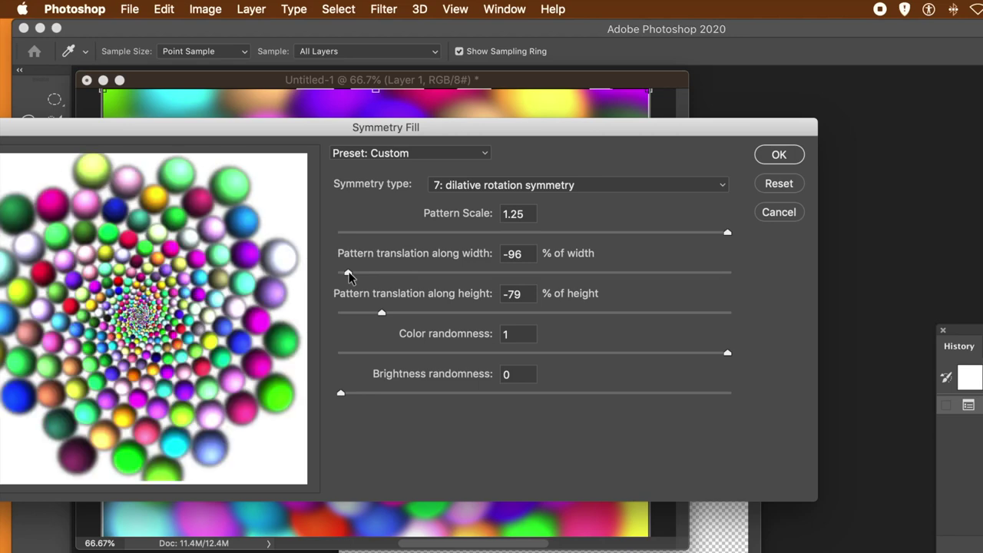
left_click_drag(381, 312, 684, 344)
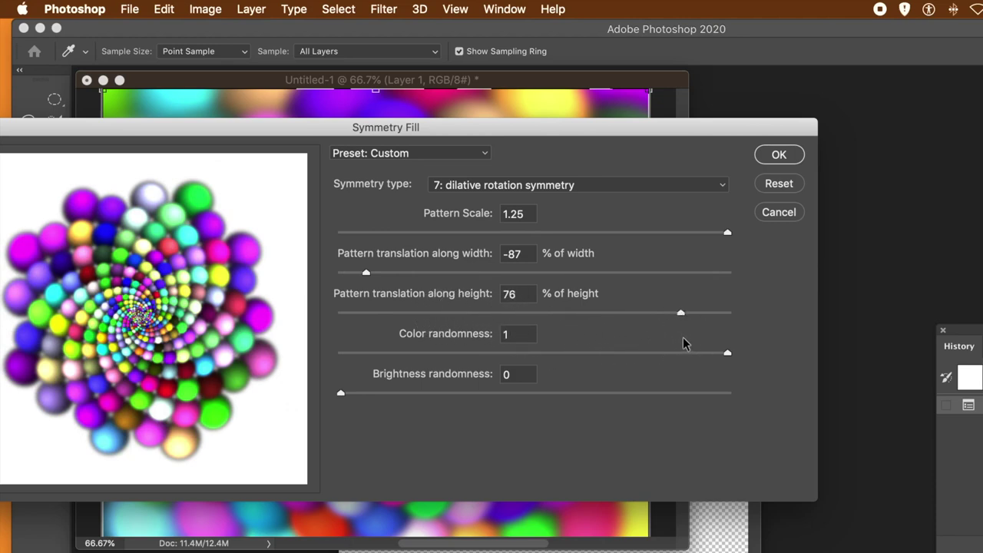
left_click_drag(691, 320, 711, 319)
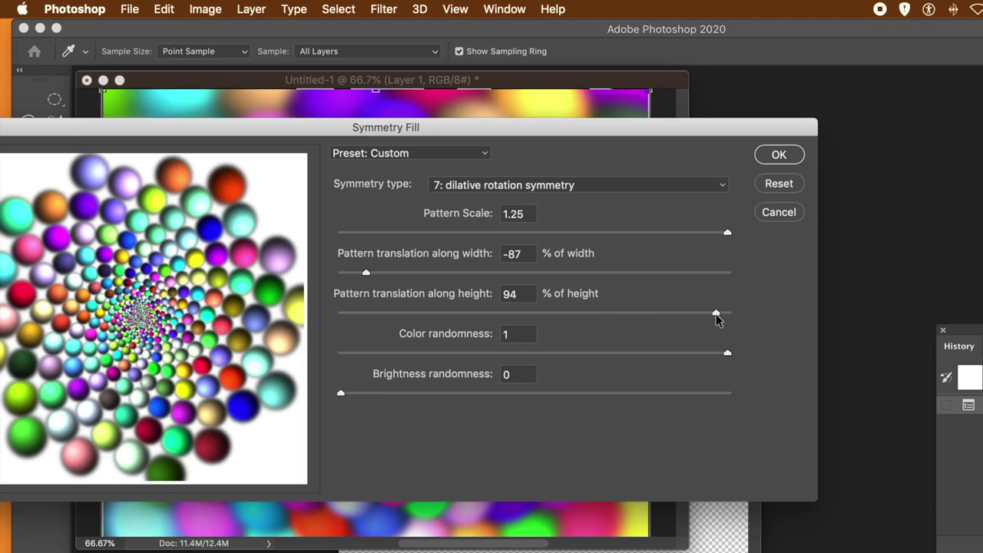
left_click_drag(715, 314, 624, 315)
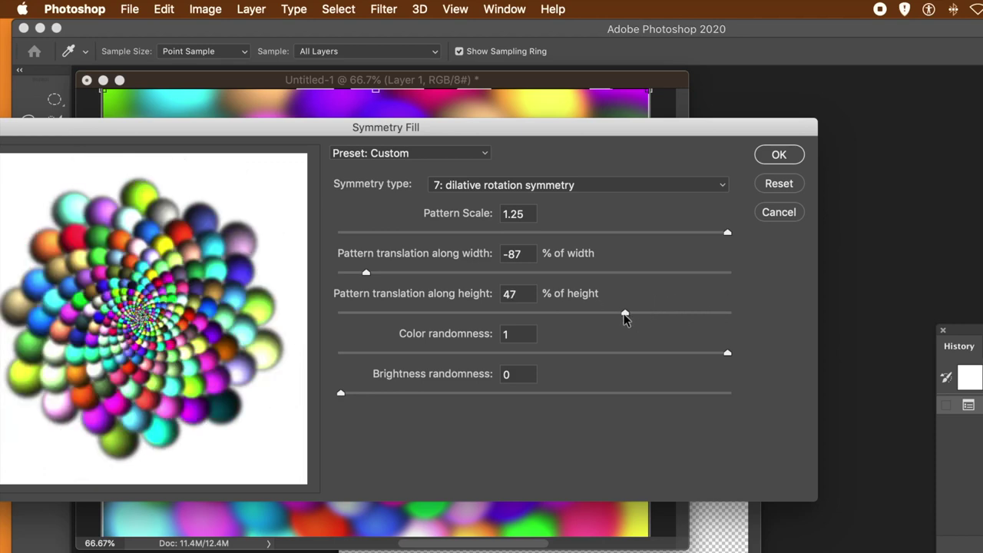
left_click(762, 160)
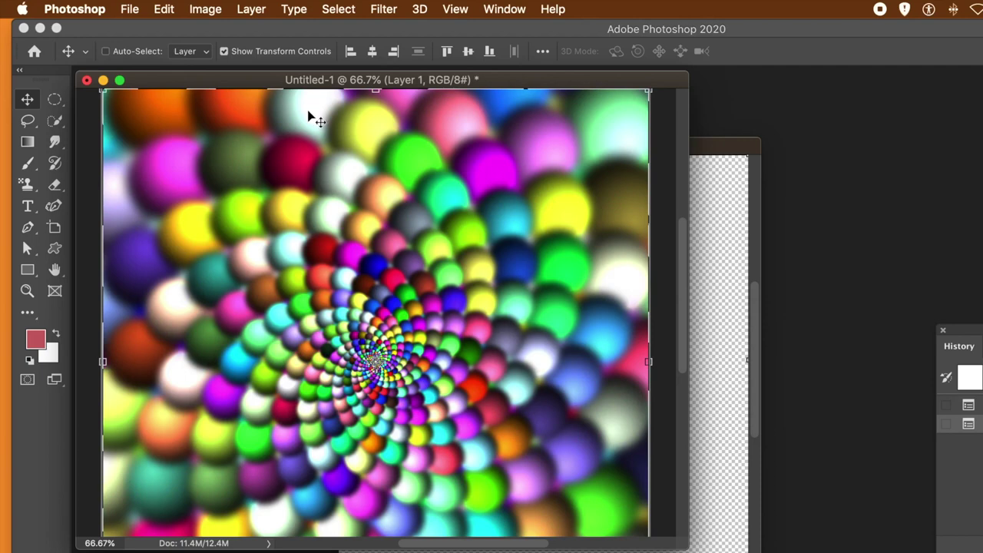
- Undo the last Symmetry Fill on Untitled-1
key("super+z")
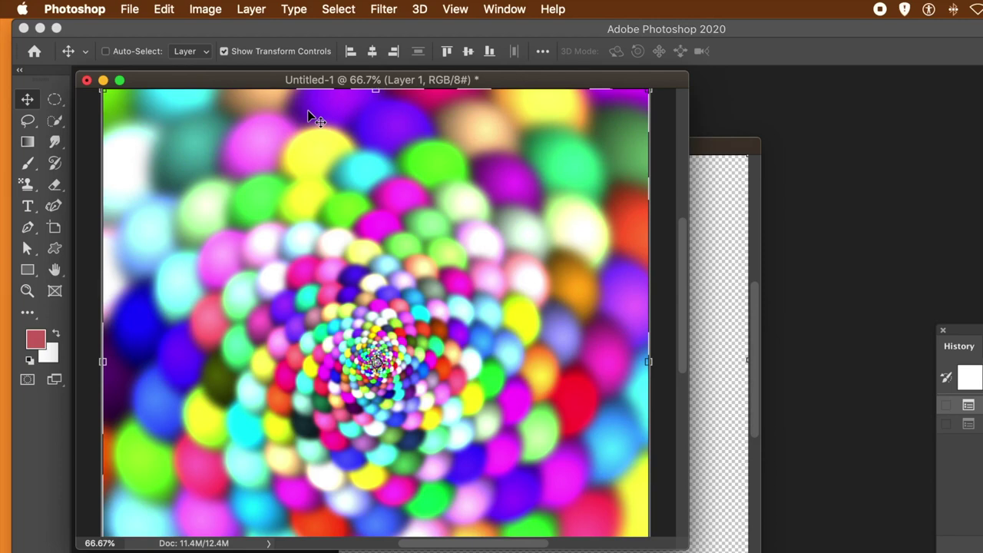
key("super")
left_click(163, 10)
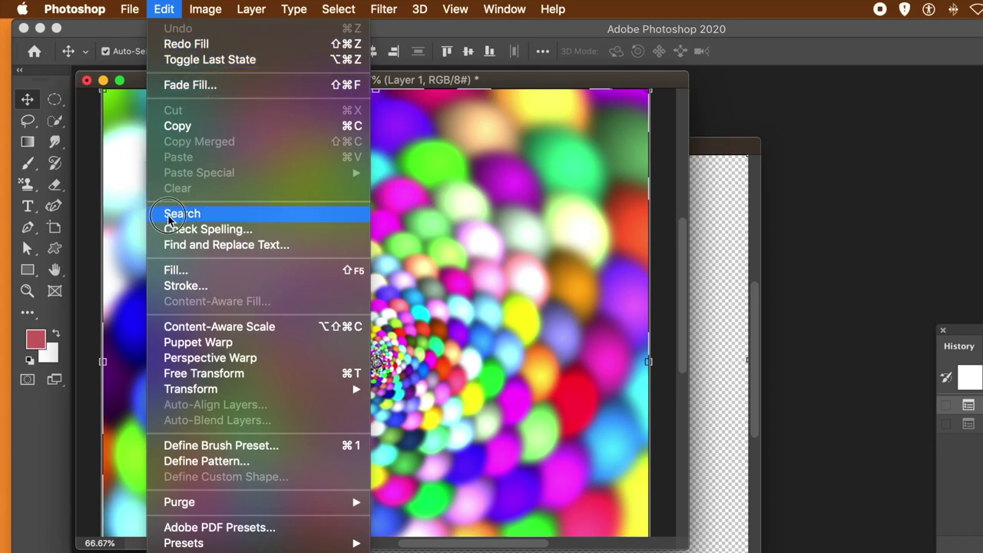
left_click(687, 154)
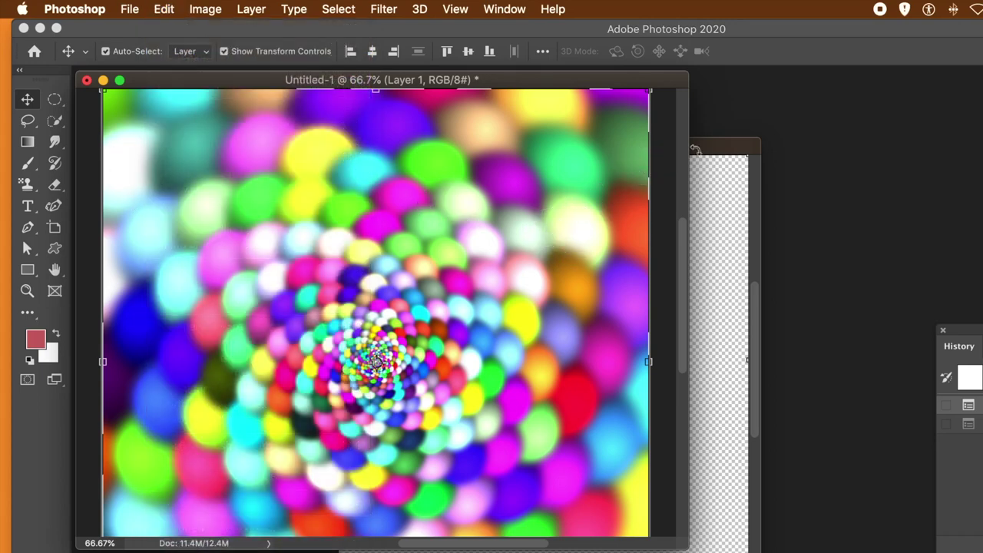
- Select the sphere's layer in Untitled-2, start Liquify on it and push the sphere slightly to the right with a size 1606 brush
left_click(707, 149)
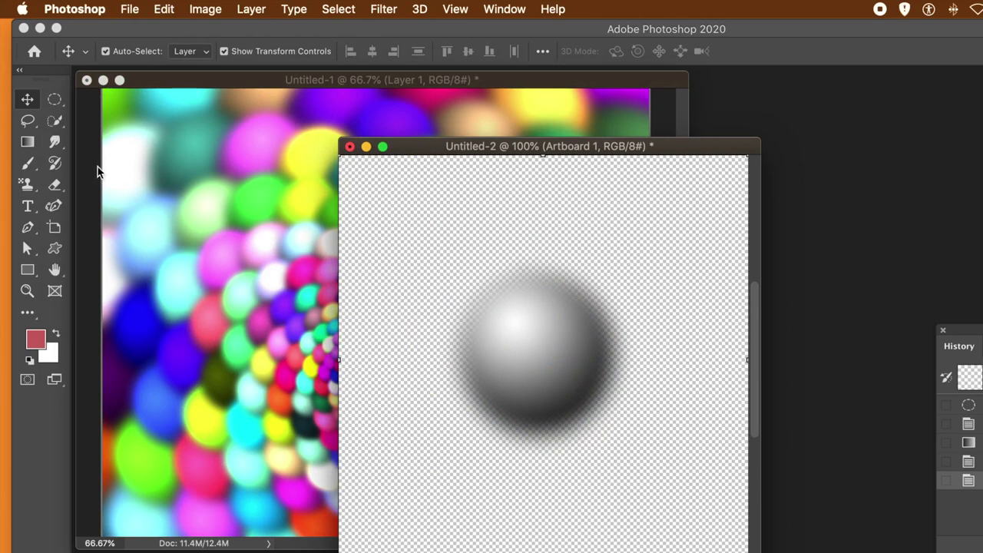
left_click(384, 10)
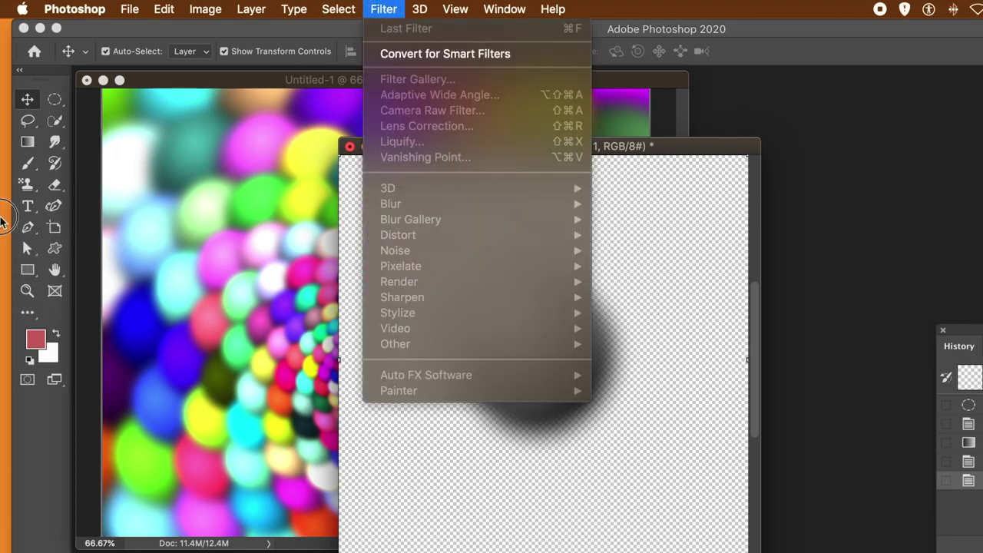
key("Escape")
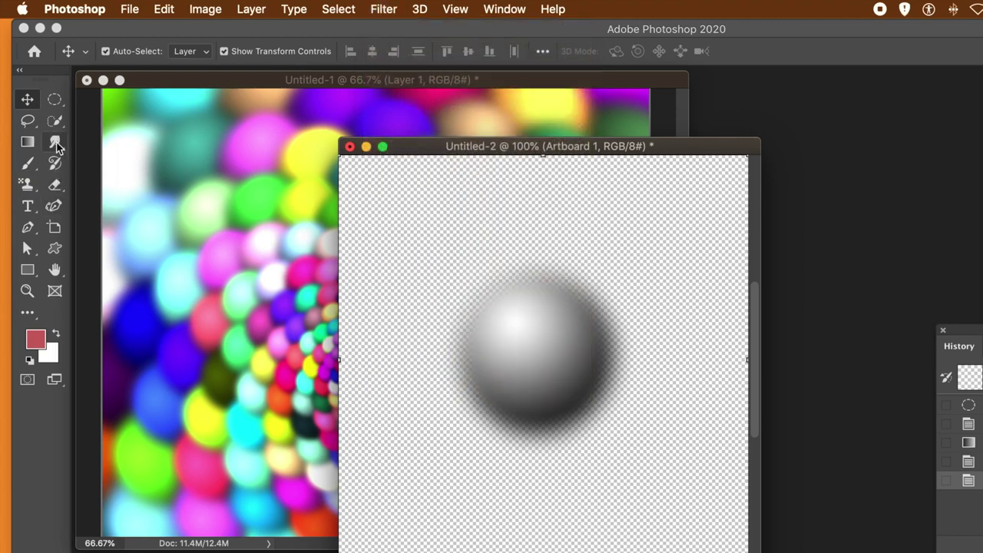
left_click(508, 346)
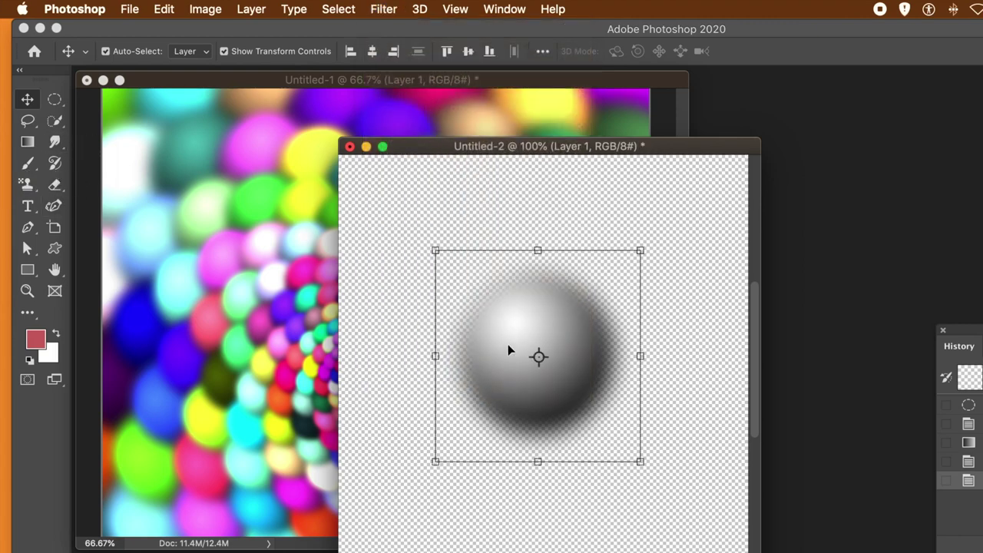
left_click(382, 10)
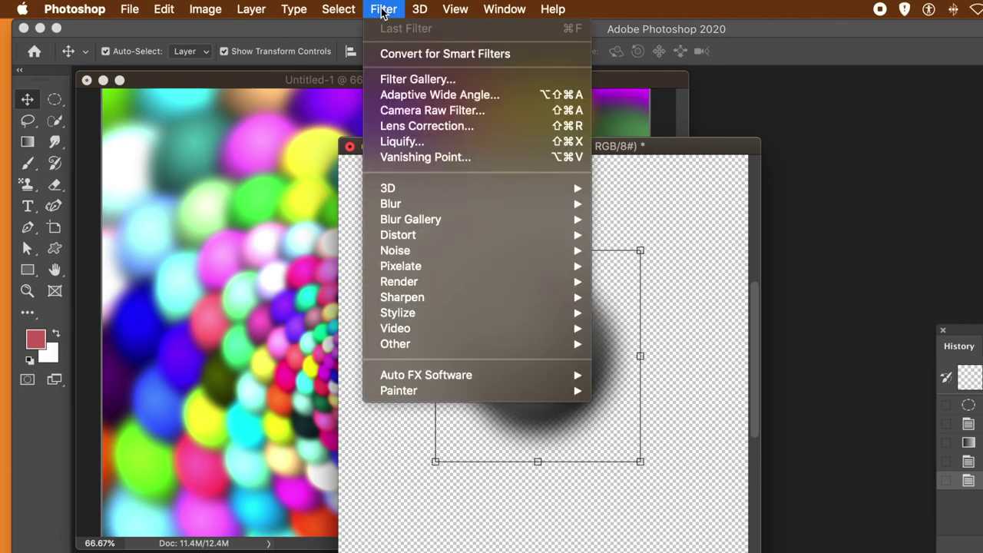
left_click(400, 146)
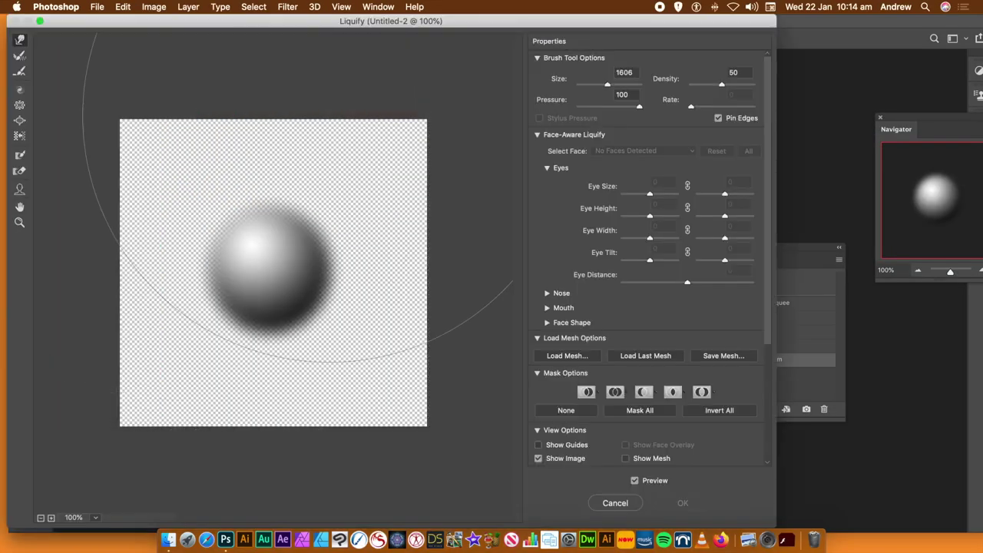
mouse_move(264, 307)
left_mouse_down()
mouse_move(297, 285)
mouse_move(266, 271)
left_mouse_up()
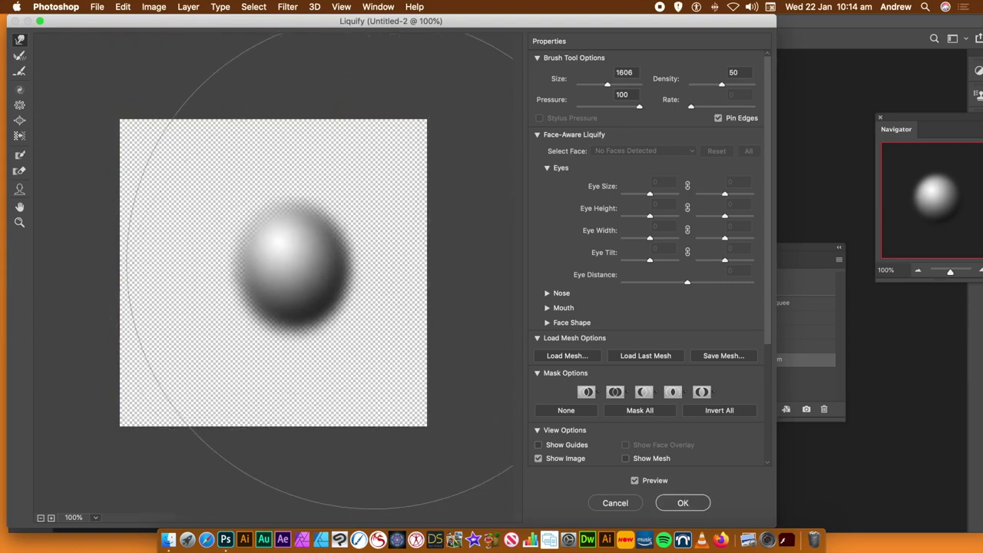
- Try pushing a notch into the sphere's right side with a size 189 Liquify brush, and undo that stroke
left_click_drag(604, 85, 594, 86)
mouse_move(376, 252)
left_mouse_down()
mouse_move(329, 267)
mouse_move(237, 263)
mouse_move(261, 261)
left_mouse_up()
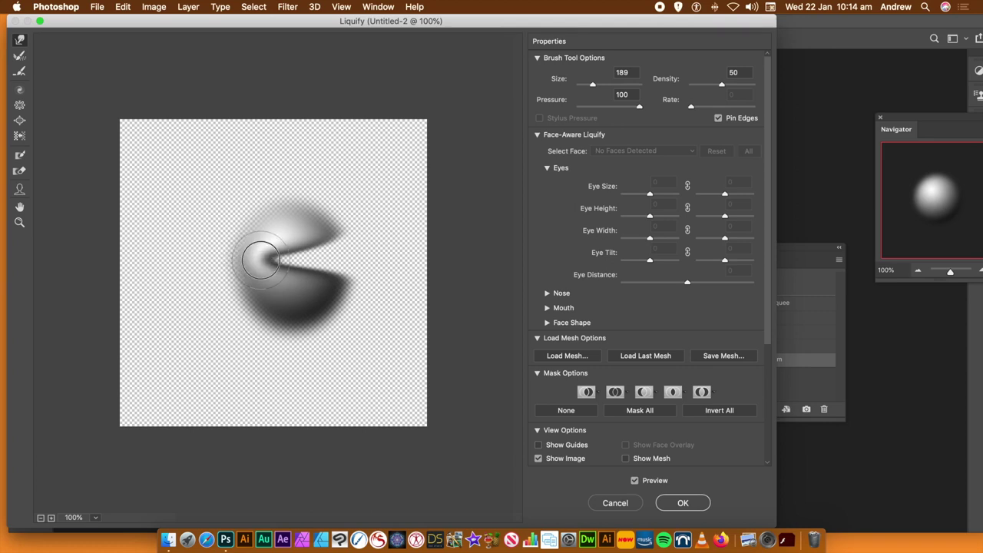
key("super+alt+z")
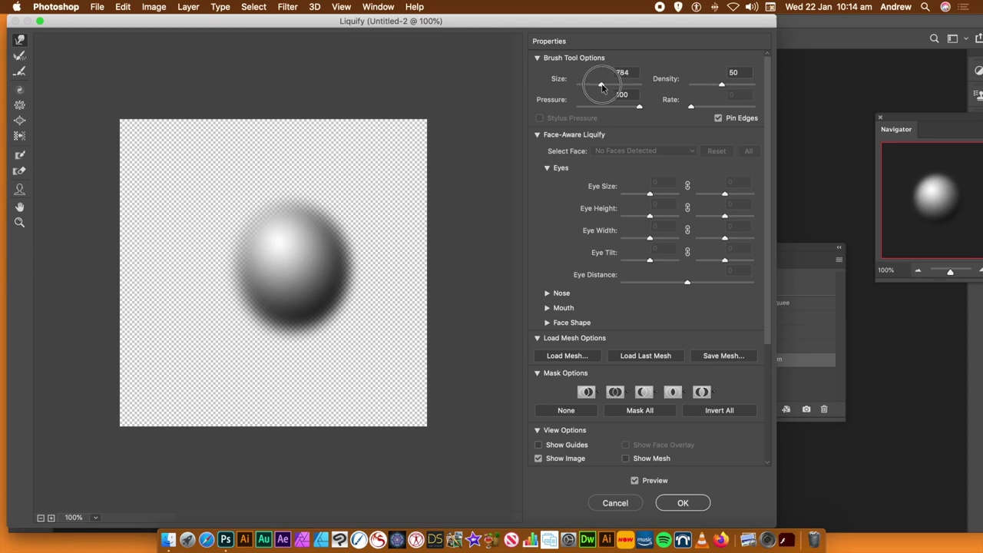
- Reshape the sphere into a curved crescent with a size 784 Liquify brush and apply the filter
left_click_drag(315, 278, 215, 278)
left_click_drag(181, 242, 310, 291)
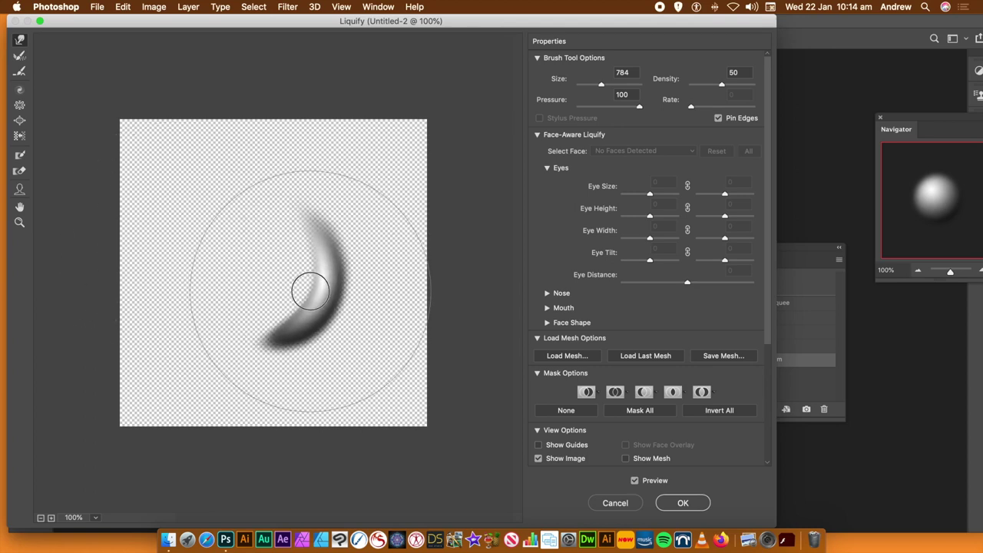
left_click(686, 504)
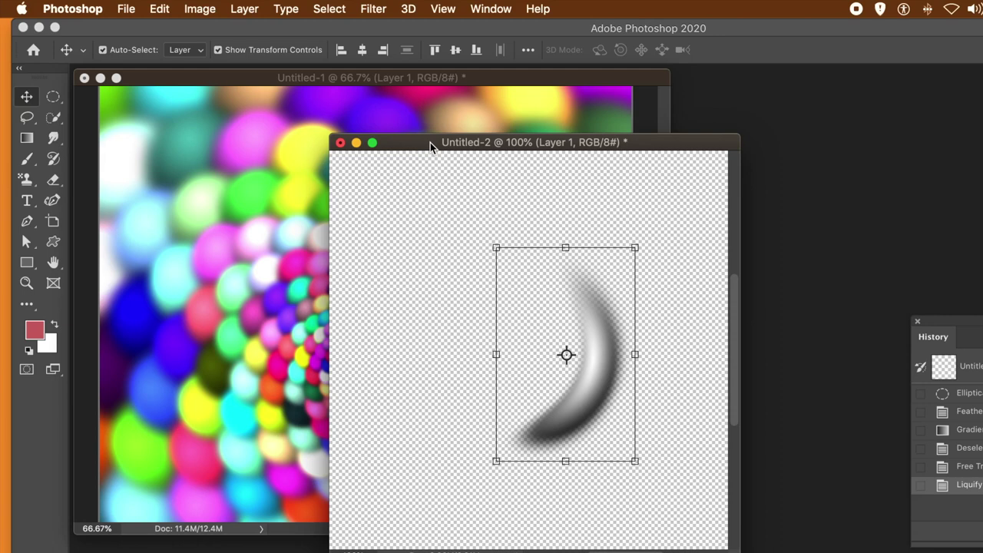
- Select the artboard in Untitled-2 and define the crescent as a new pattern, keeping the suggested name
left_click(451, 208)
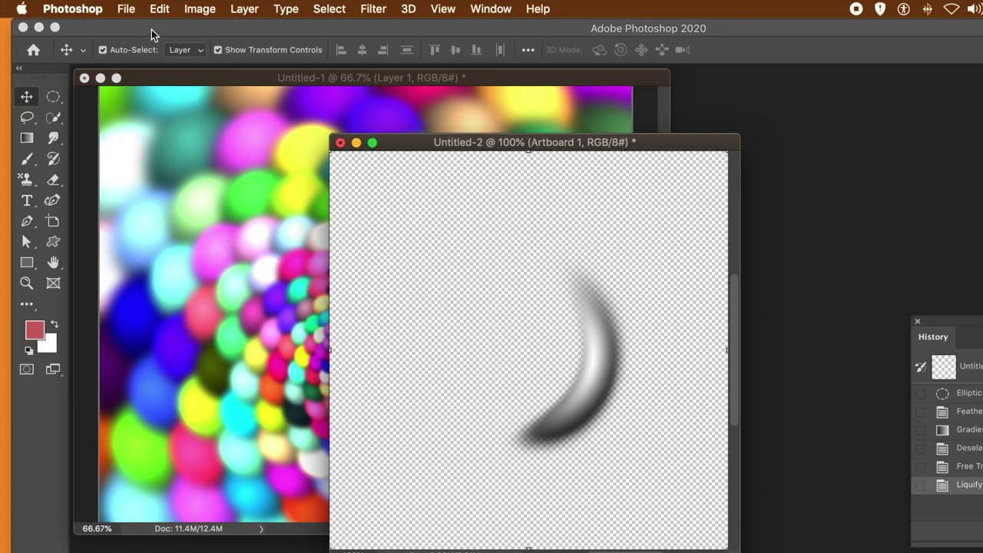
left_click(159, 9)
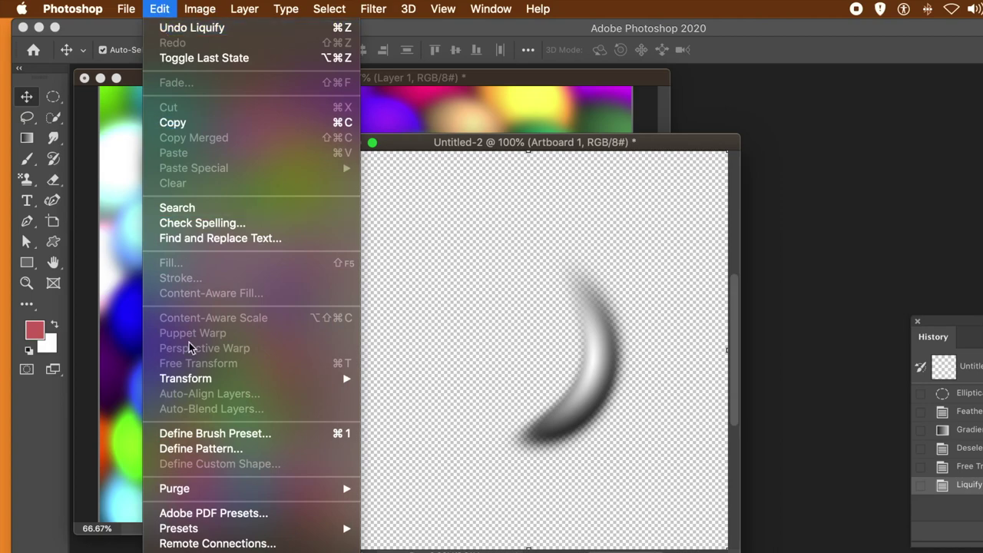
left_click(215, 448)
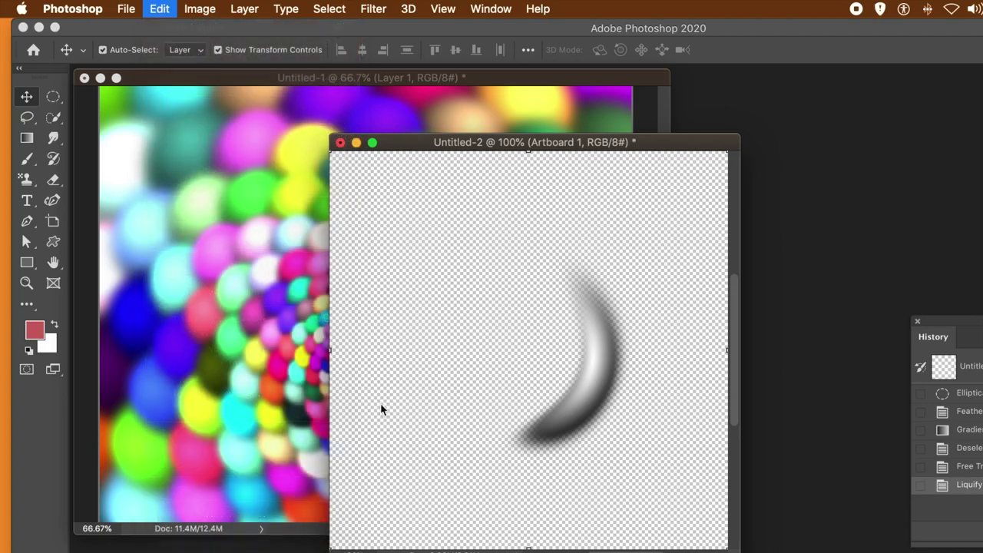
left_click(791, 400)
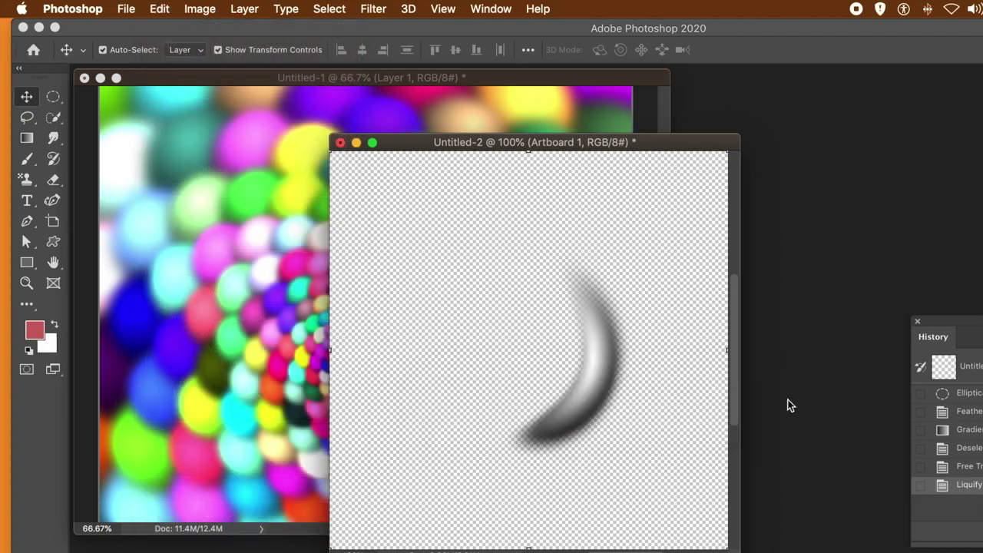
- Revert Untitled-1 to its original blank state in the document history
left_click(264, 76)
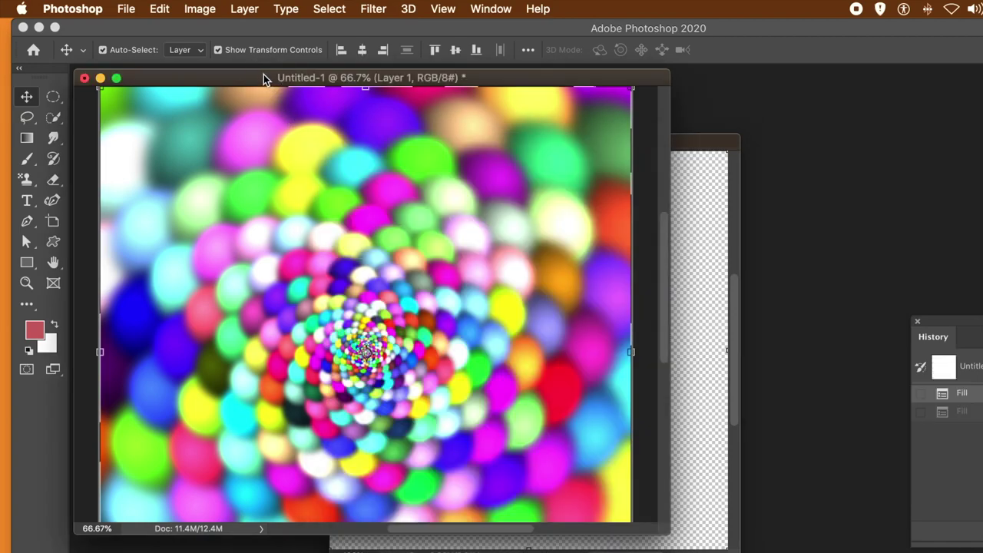
left_click(159, 9)
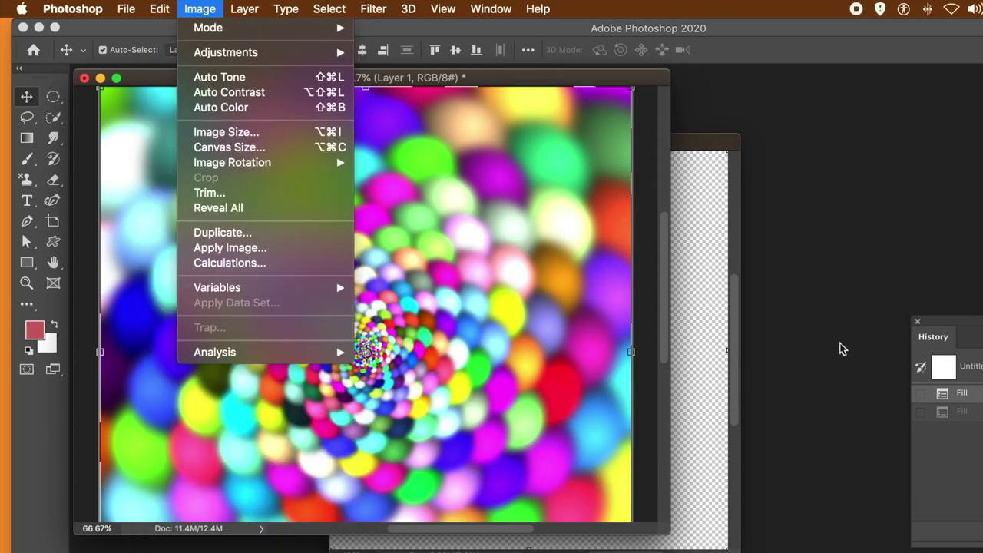
key("Escape")
left_click(966, 367)
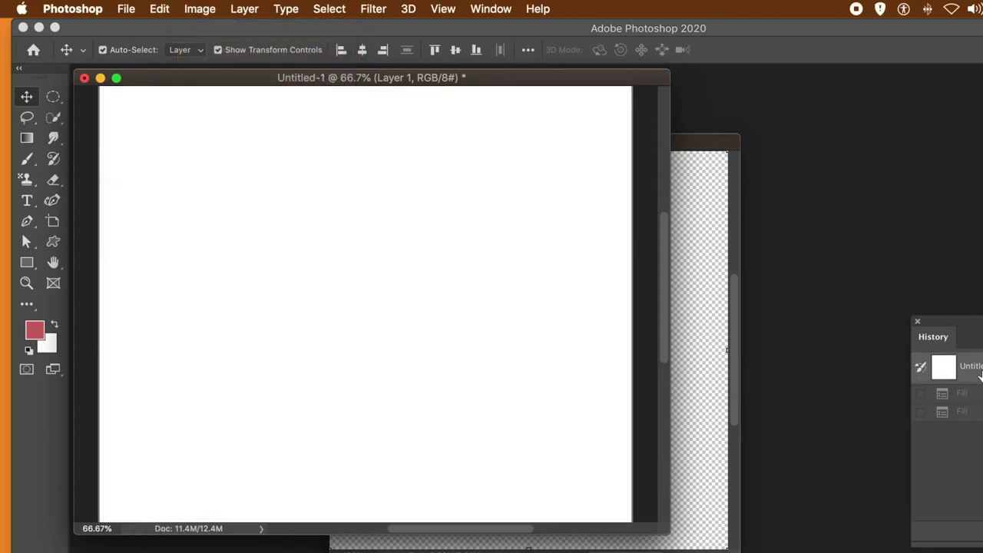
- Start a Symmetry Fill on Untitled-1 with the crescent pattern at 100% opacity, opening the script's settings
left_click(158, 9)
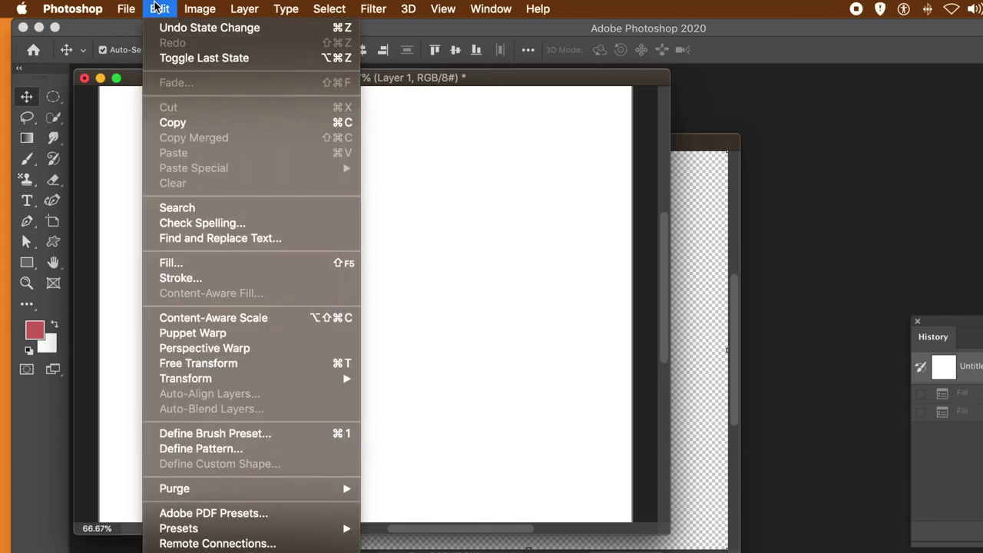
left_click(182, 265)
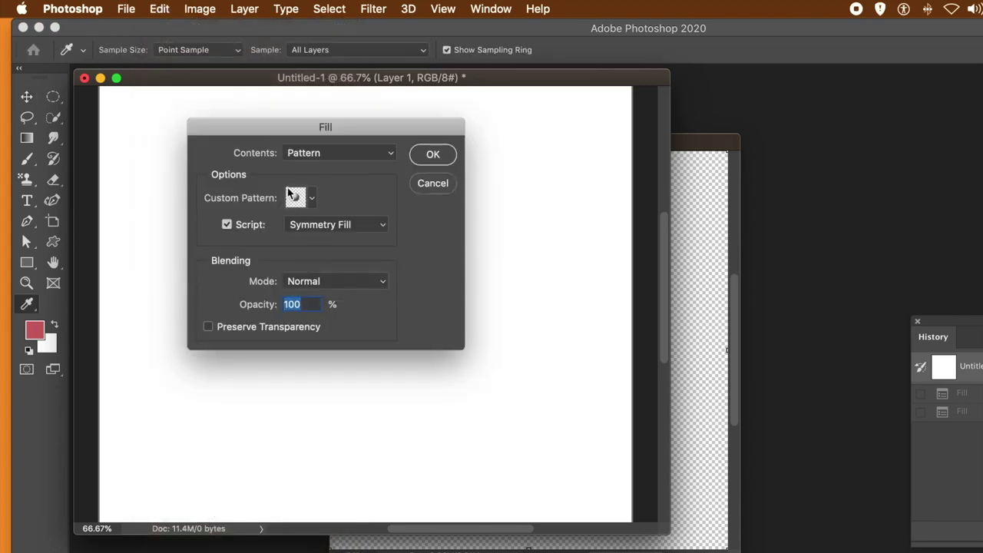
left_click(309, 199)
left_click(319, 455)
left_click(426, 332)
left_click(432, 156)
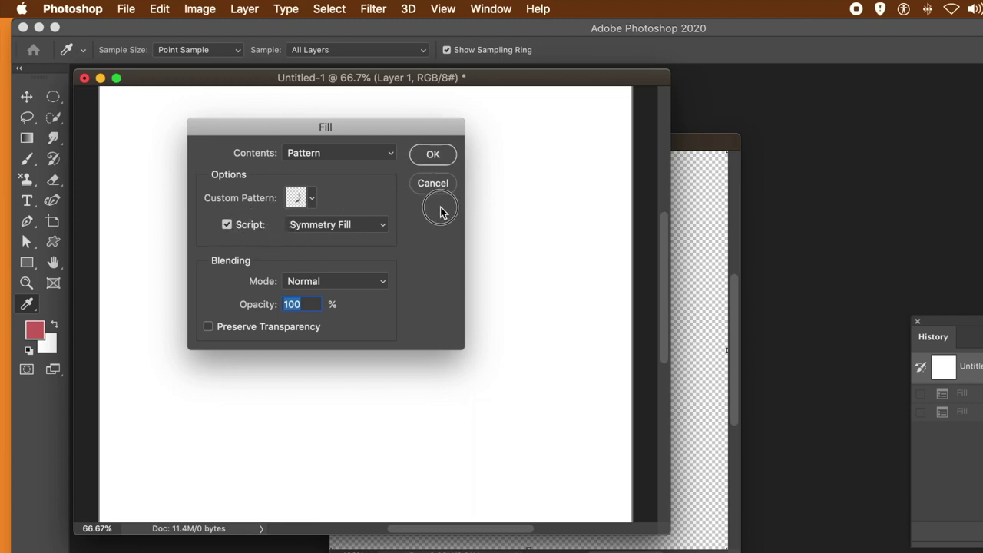
left_click(433, 155)
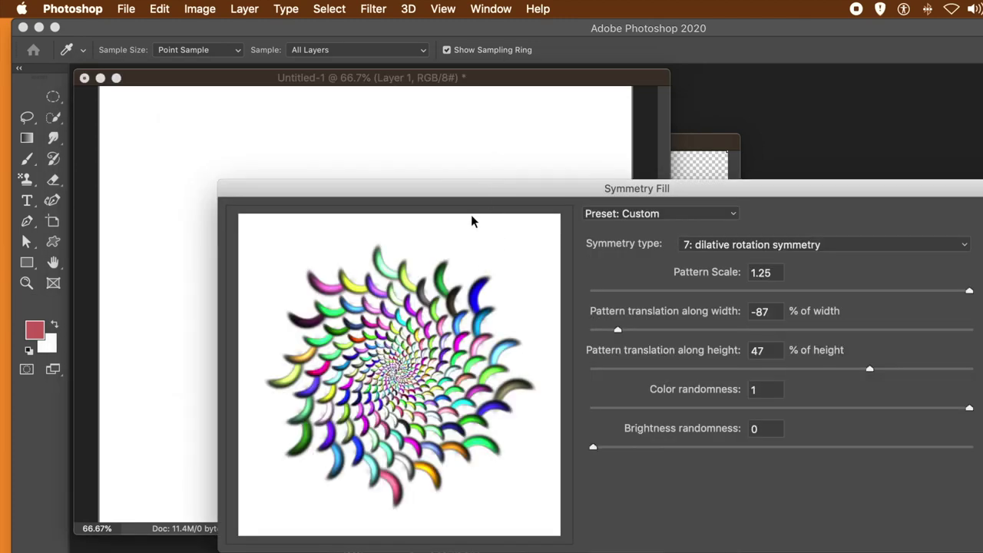
- Set the pattern translation to -47% of width and 39% of height and apply the Symmetry Fill to the canvas
left_click_drag(471, 188, 194, 146)
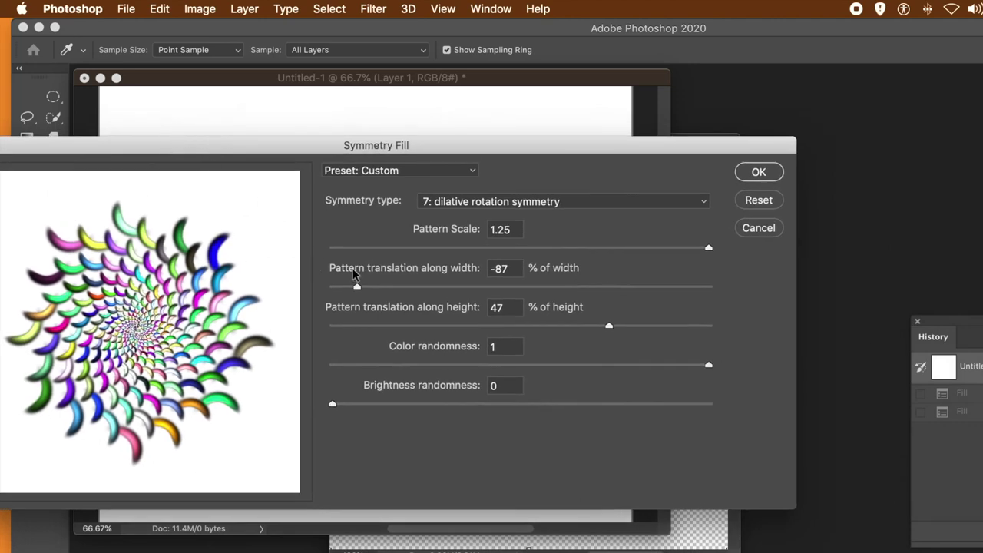
left_click_drag(375, 285, 426, 285)
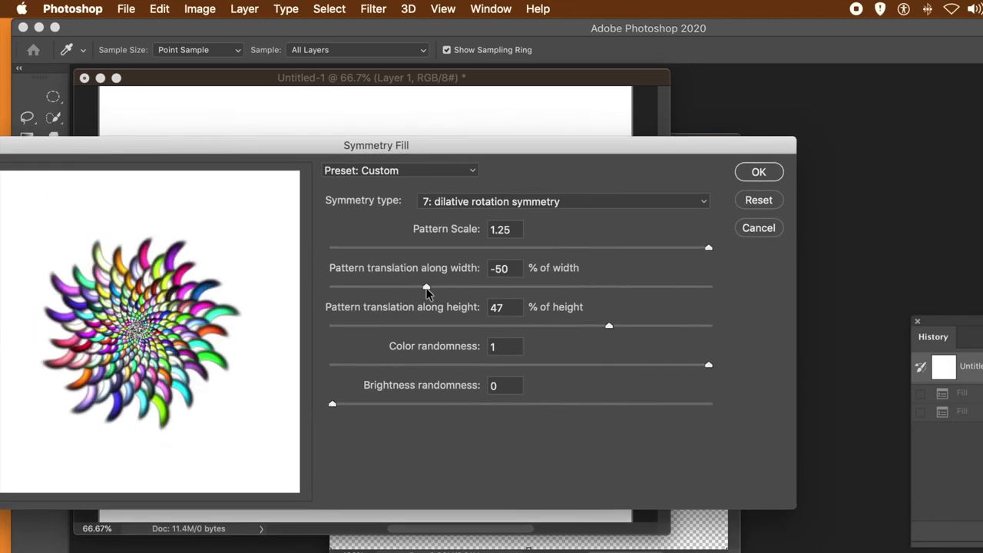
left_click_drag(426, 287, 432, 287)
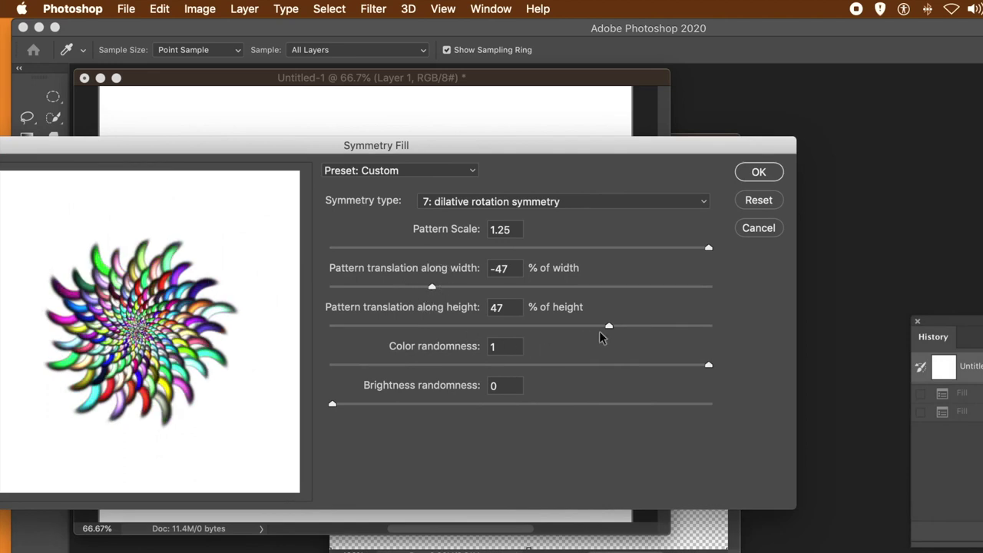
left_click_drag(641, 325, 592, 327)
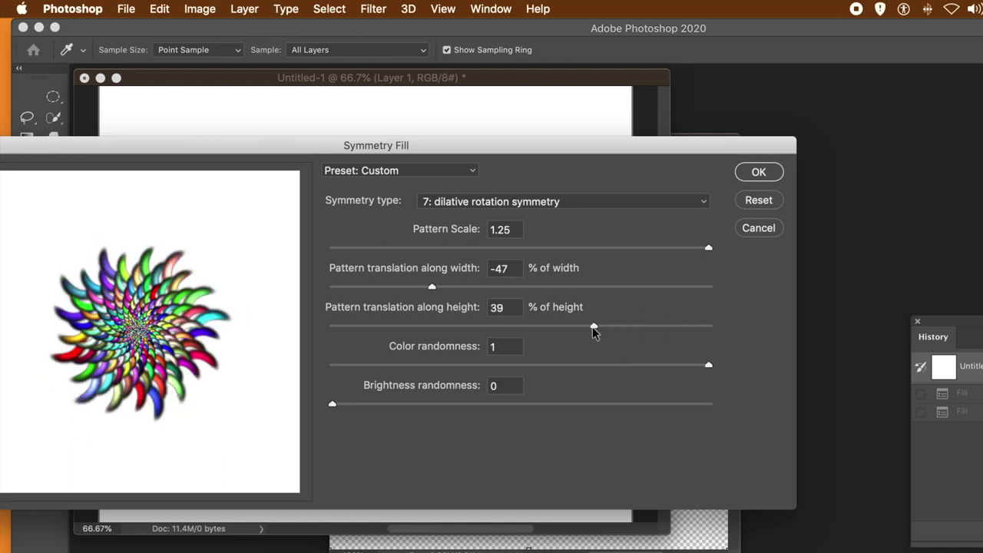
left_click(756, 178)
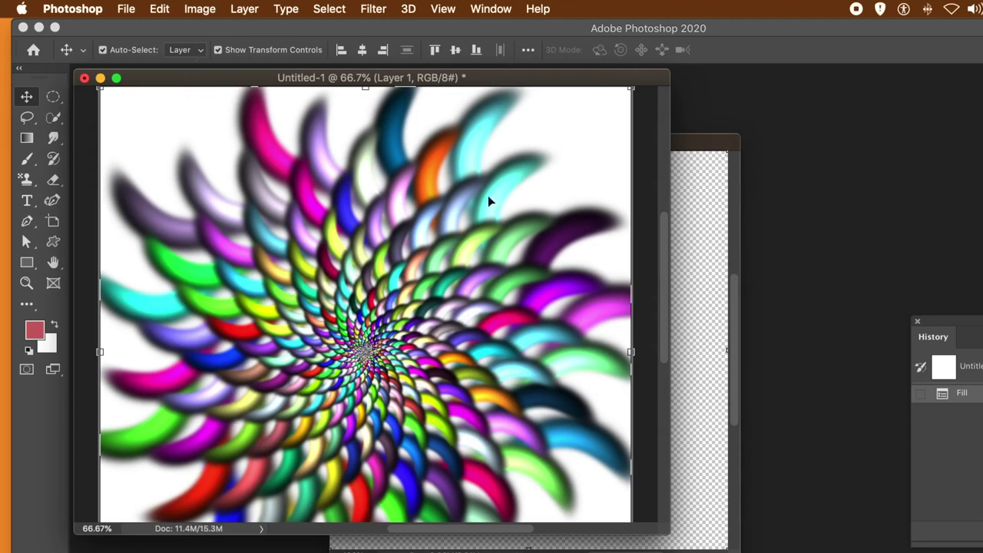
- Revert Untitled-1 to its blank white state and return Untitled-2 to the Deselect history state with the full-size sphere
key("super+BackSpace")
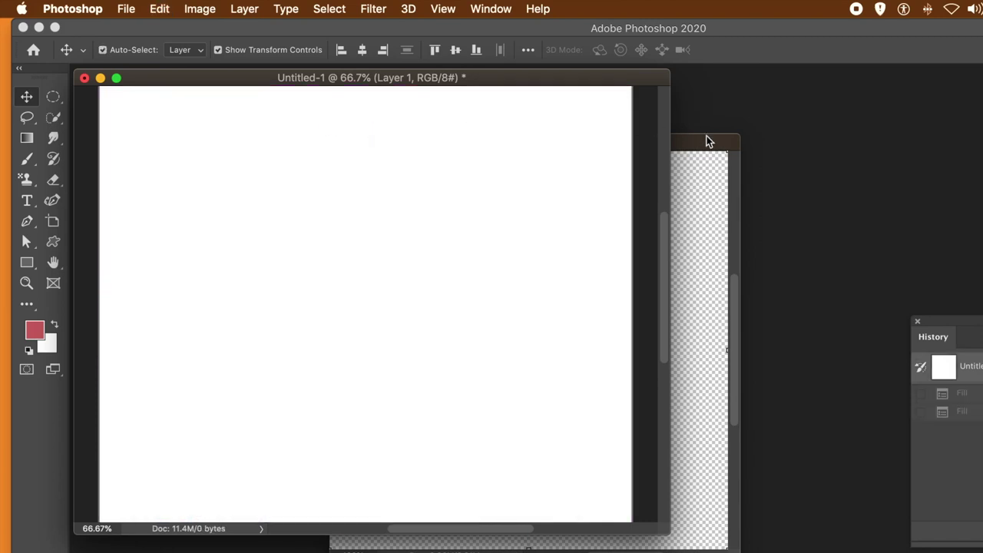
left_click(700, 145)
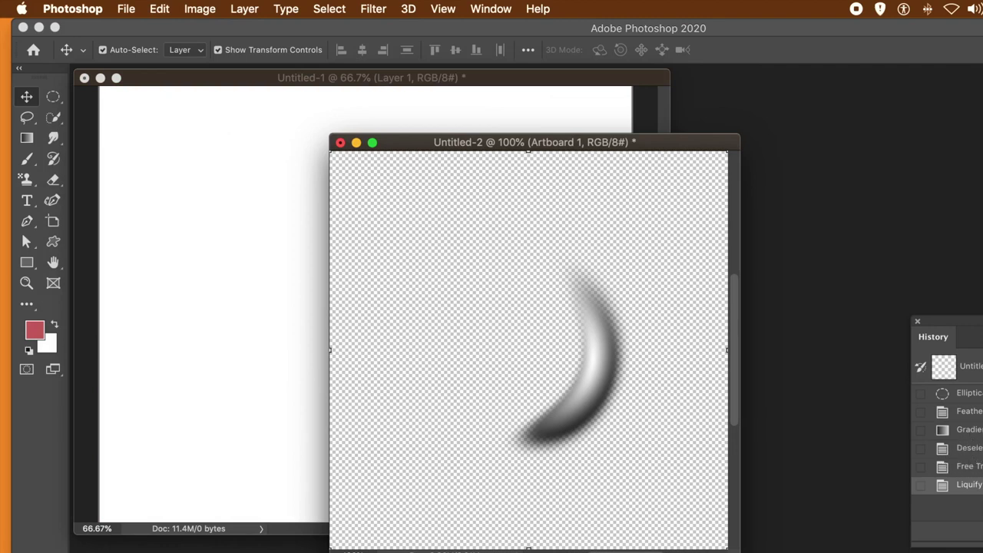
left_click(966, 448)
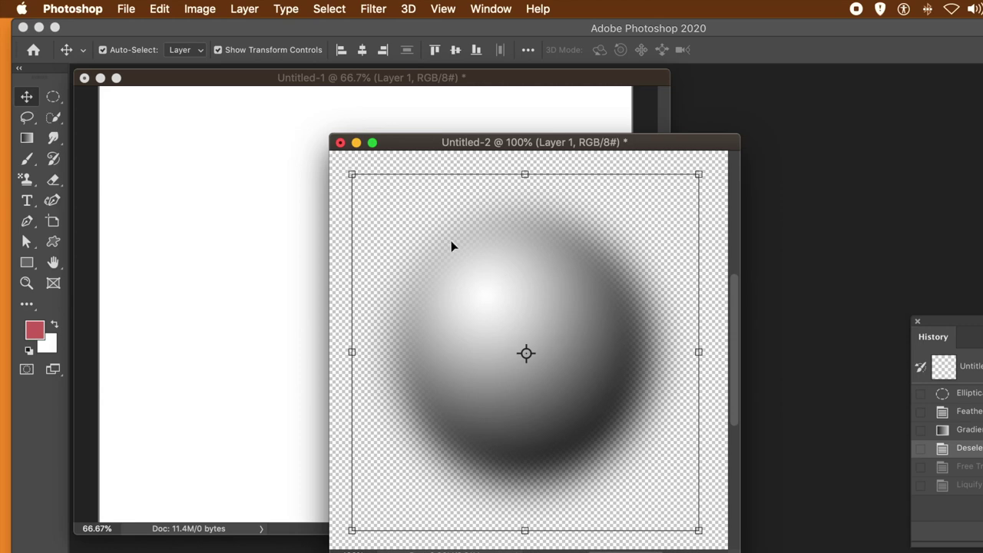
- Scale the sphere to 67.35% near the artboard's upper left and duplicate it twice diagonally into an overlapping chain of three
left_click_drag(349, 175, 466, 285)
left_click_drag(552, 369, 451, 260)
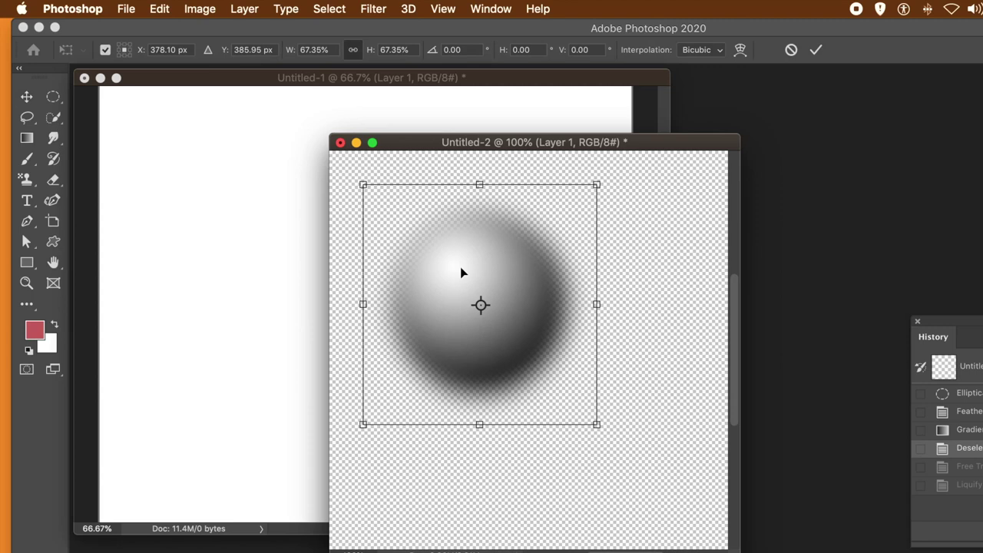
key("Return")
left_click_drag(472, 269, 575, 367)
- Select the artboard in Untitled-2 and define the chain of three equal spheres as a pattern, keeping the suggested name
left_click(447, 177)
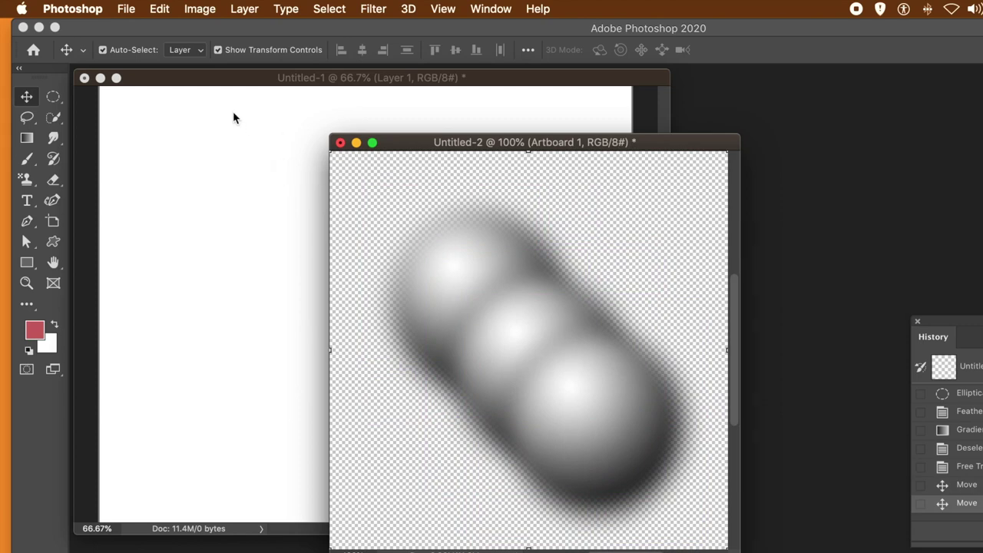
left_click(163, 8)
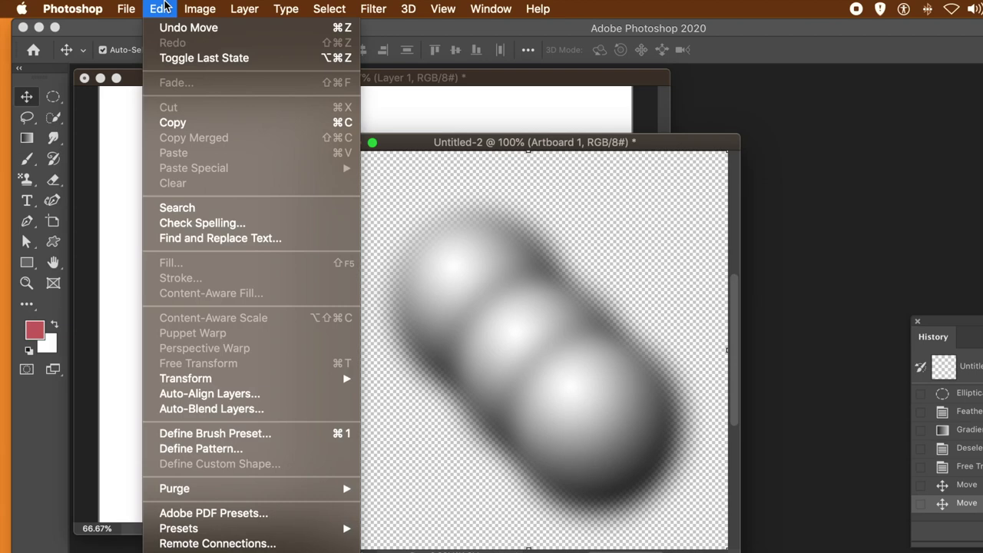
left_click(201, 449)
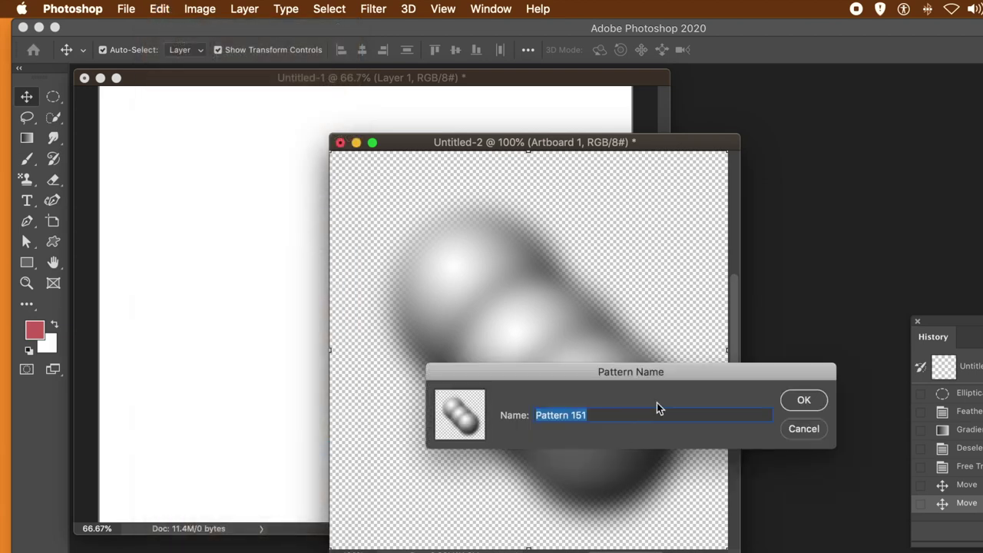
left_click(804, 402)
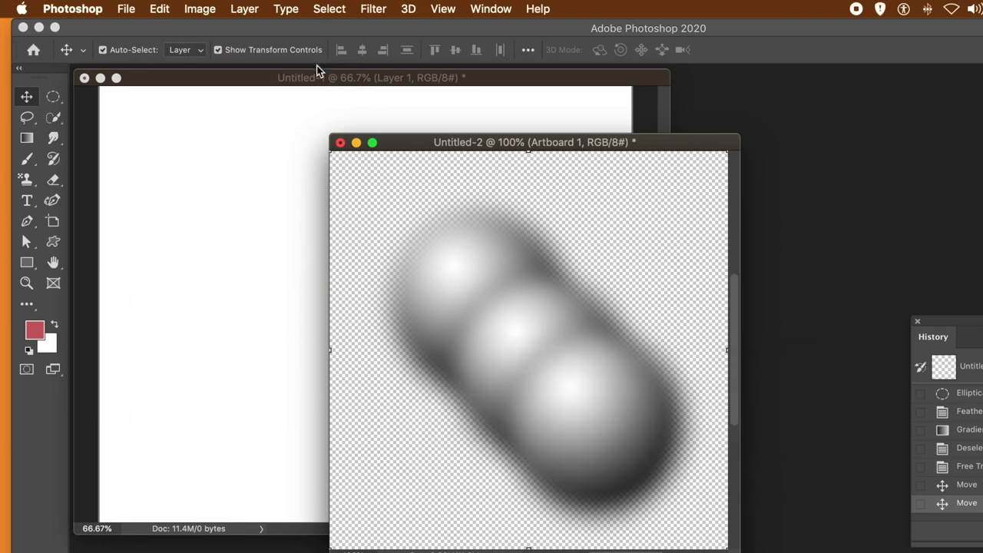
- Start a Symmetry Fill on Untitled-1 with the new three-sphere chain pattern, opening the script's settings
left_click(310, 79)
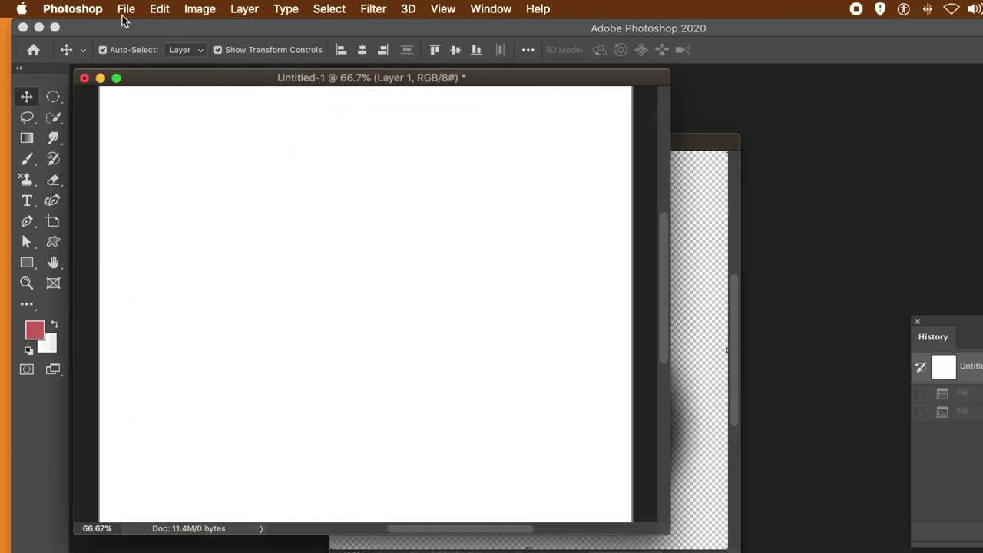
left_click(160, 9)
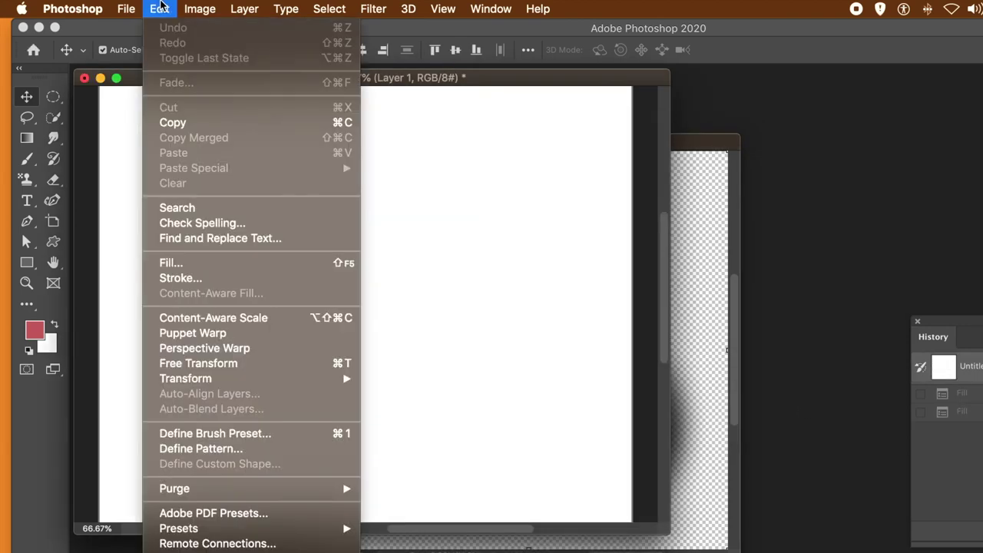
left_click(182, 263)
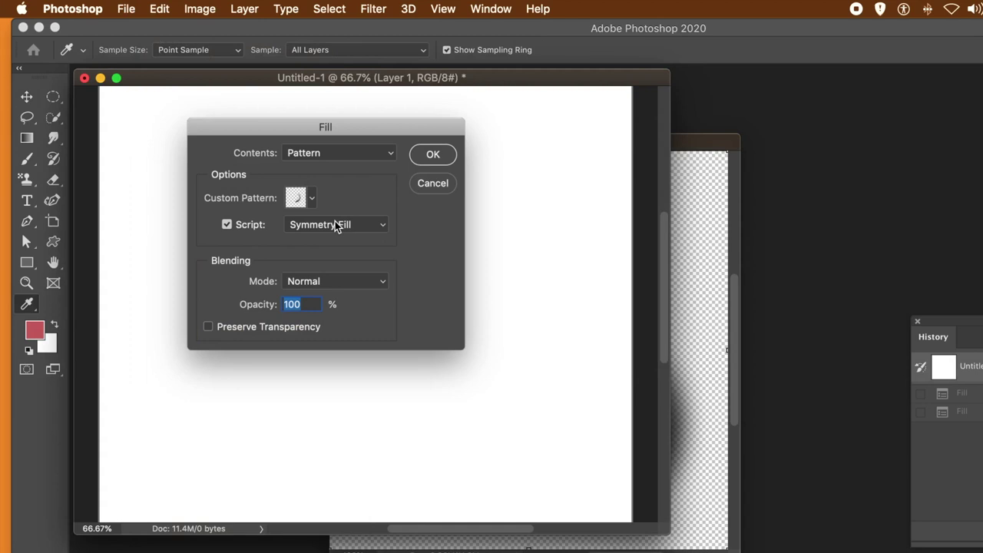
left_click(332, 224)
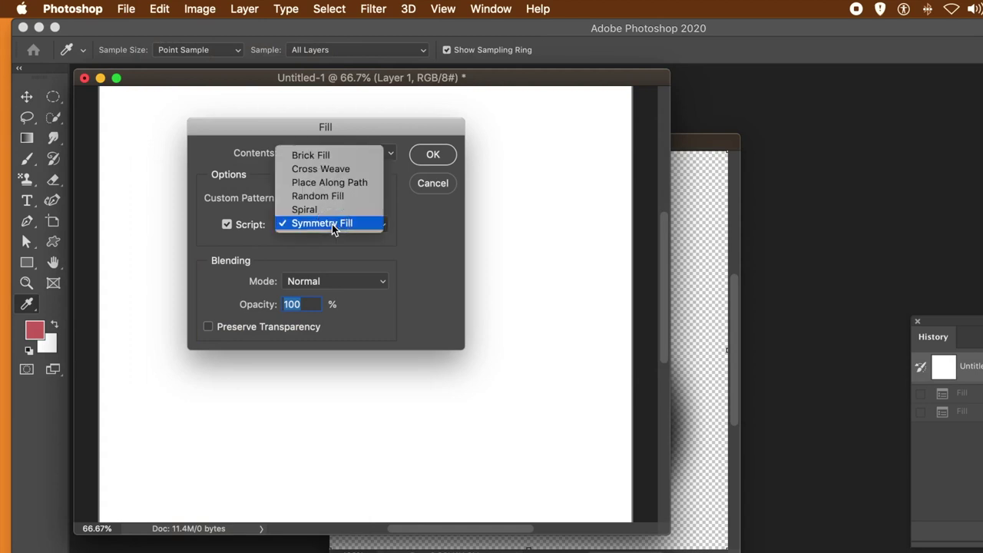
left_click(332, 224)
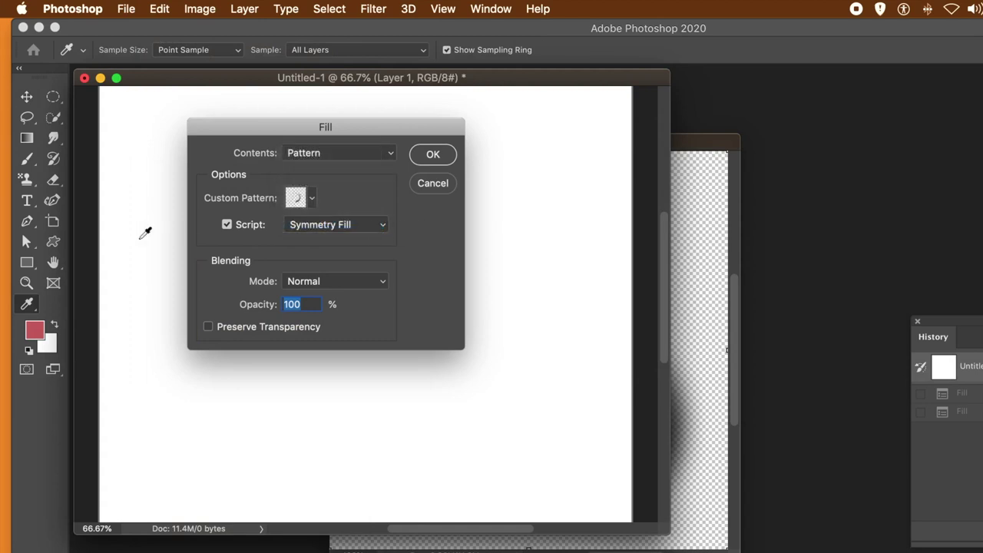
left_click(305, 199)
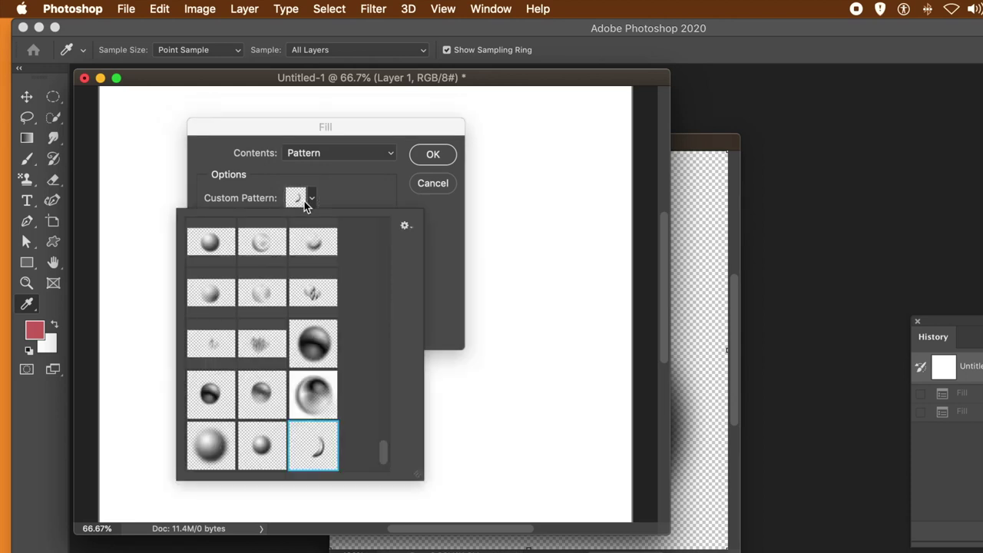
left_click_drag(381, 453, 381, 470)
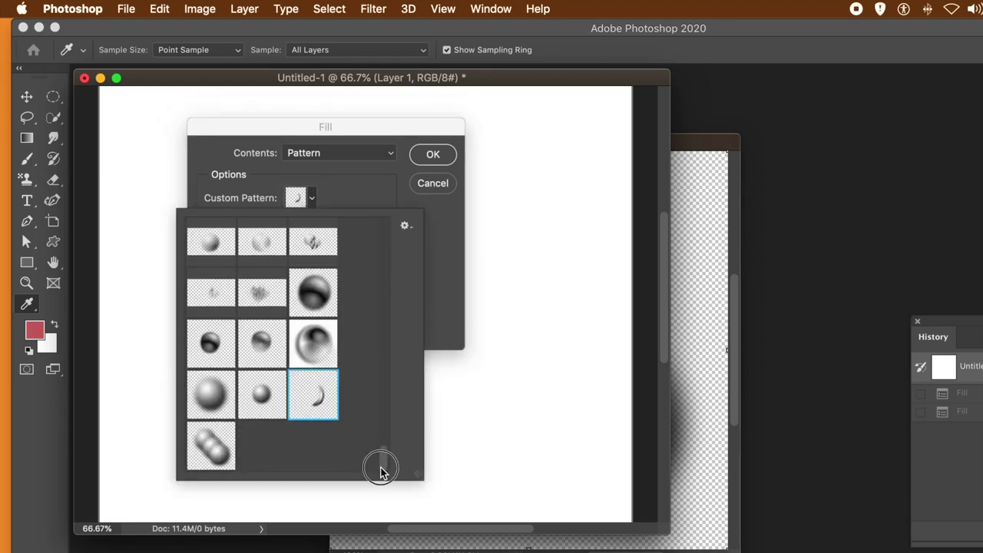
left_click(213, 455)
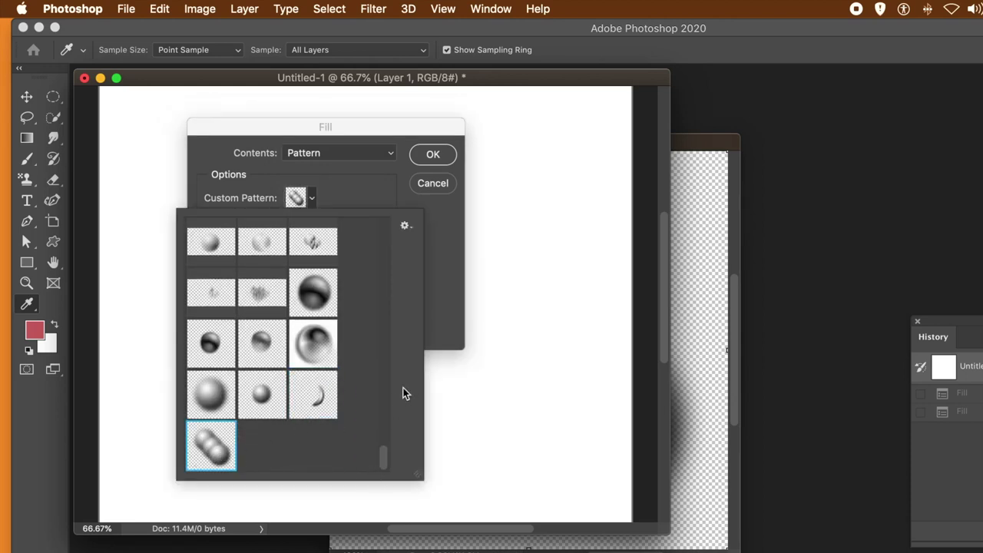
left_click(432, 329)
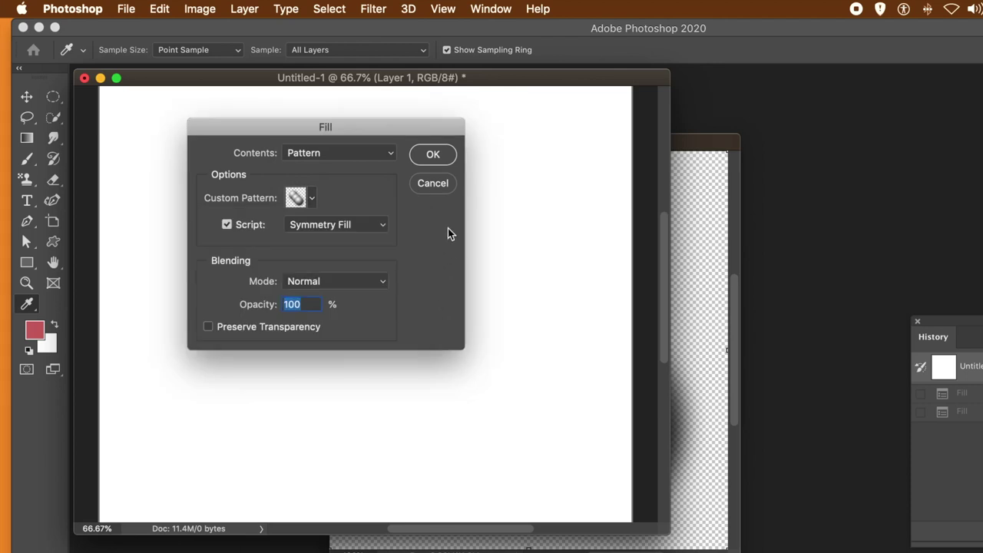
left_click(428, 155)
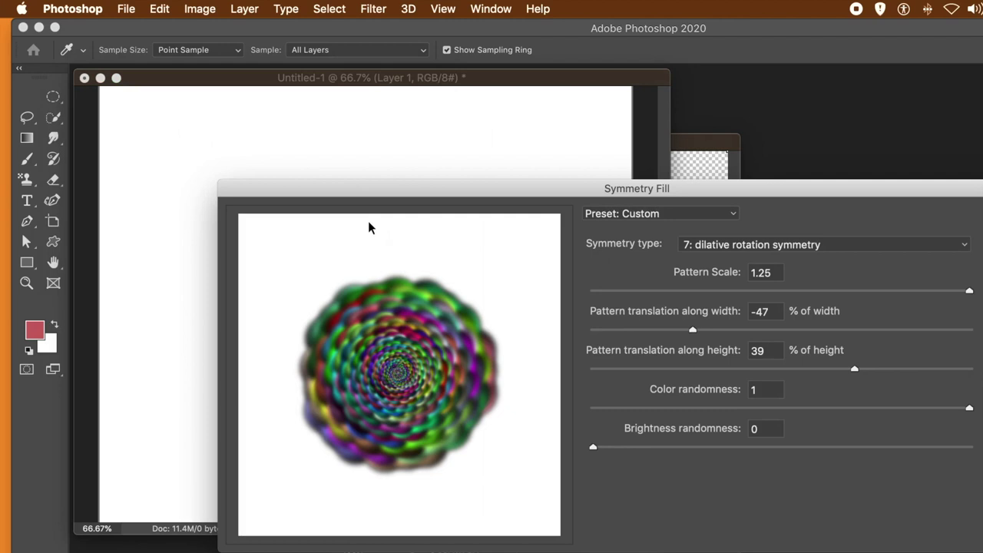
- Set the pattern translation to -92% of width and -90% of height and apply the Symmetry Fill to the canvas
left_click_drag(444, 184, 156, 120)
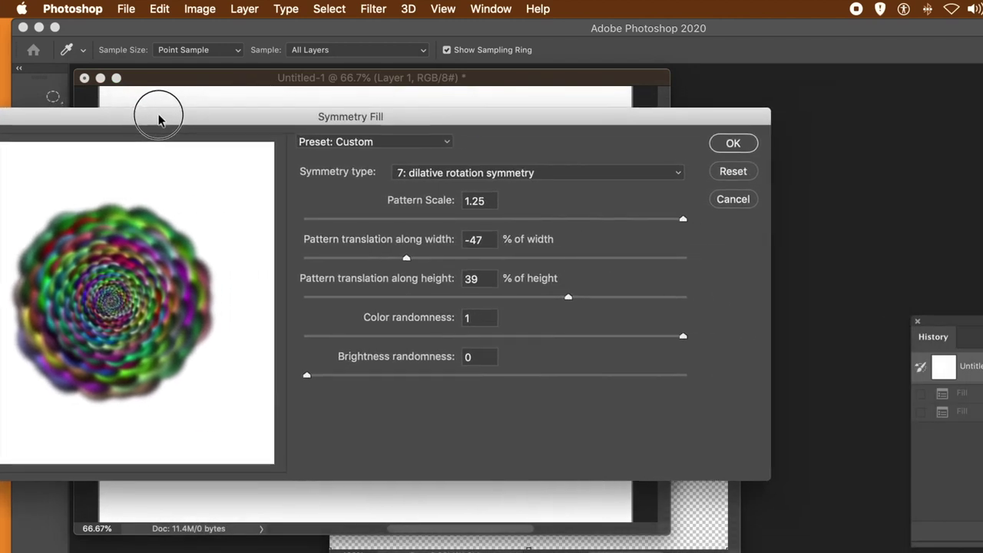
left_click_drag(377, 257, 326, 260)
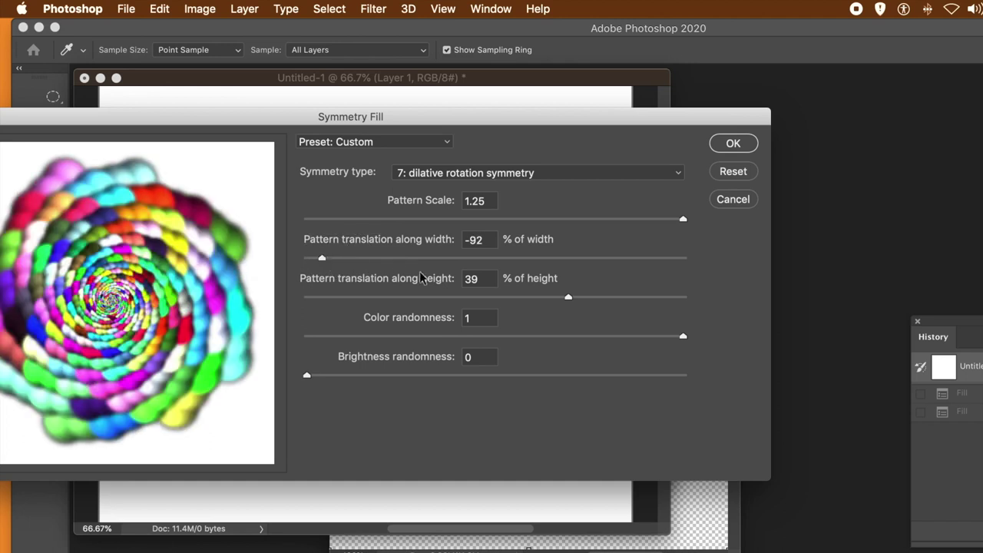
left_click_drag(493, 298, 325, 299)
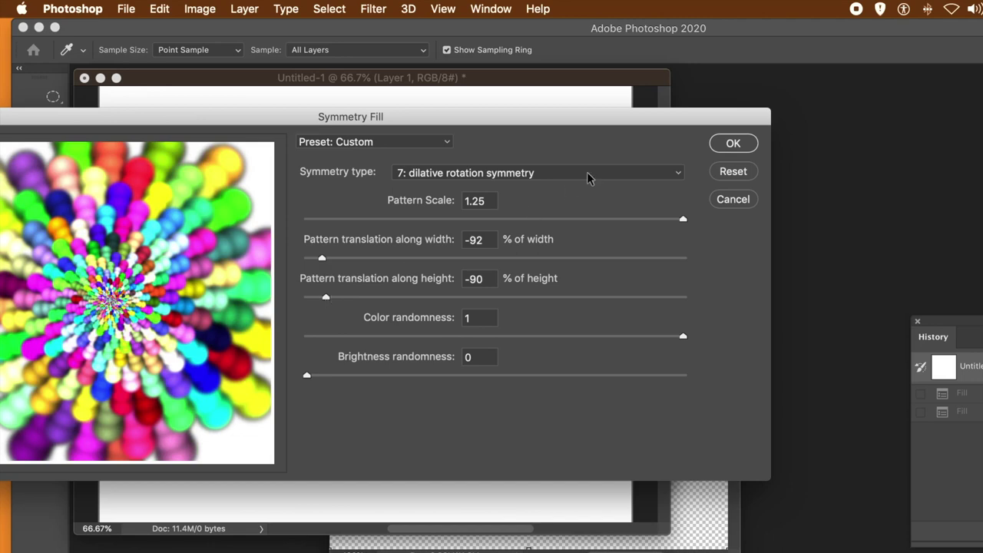
left_click(733, 144)
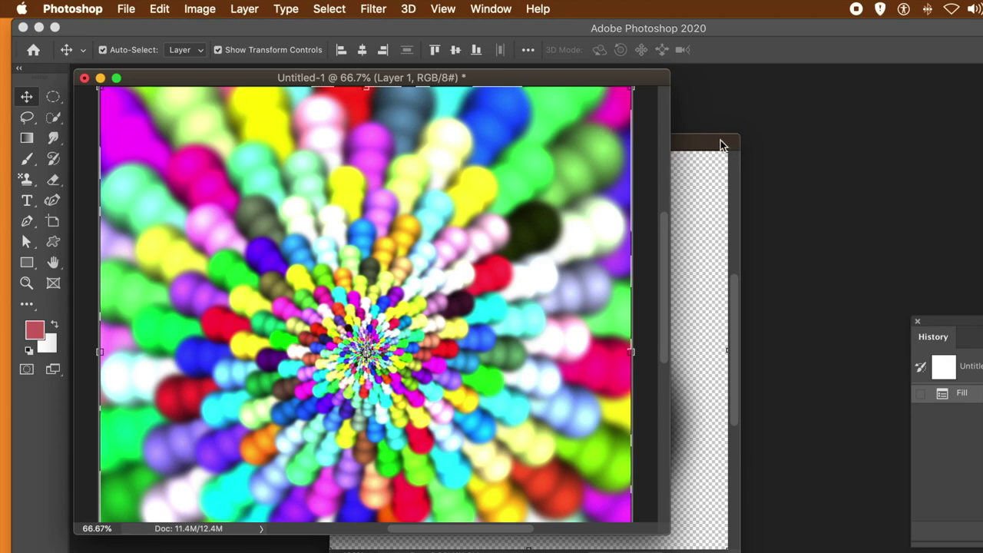
- Scale the upper-left sphere in Untitled-2 to 39.48% and shift it diagonally toward the other two spheres
left_click(680, 142)
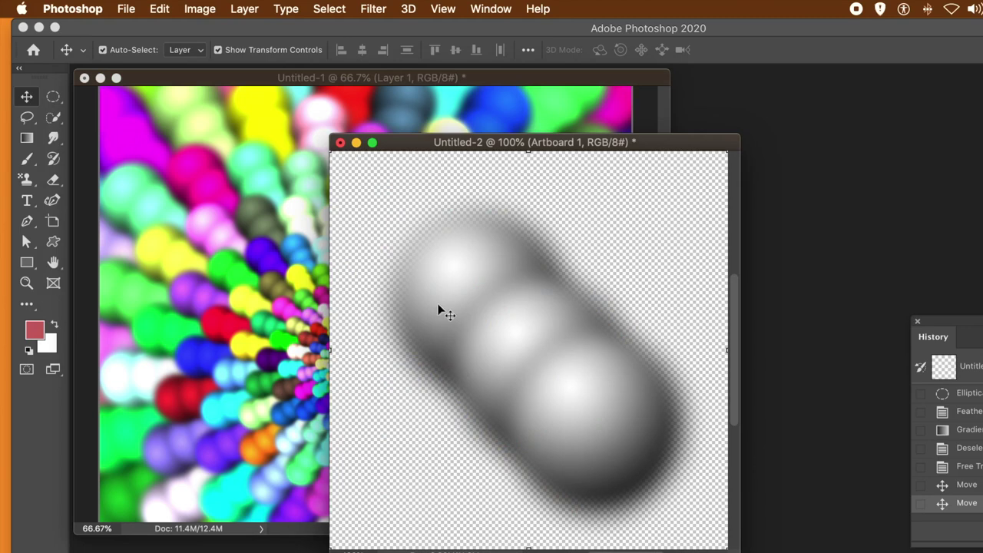
left_click(439, 265)
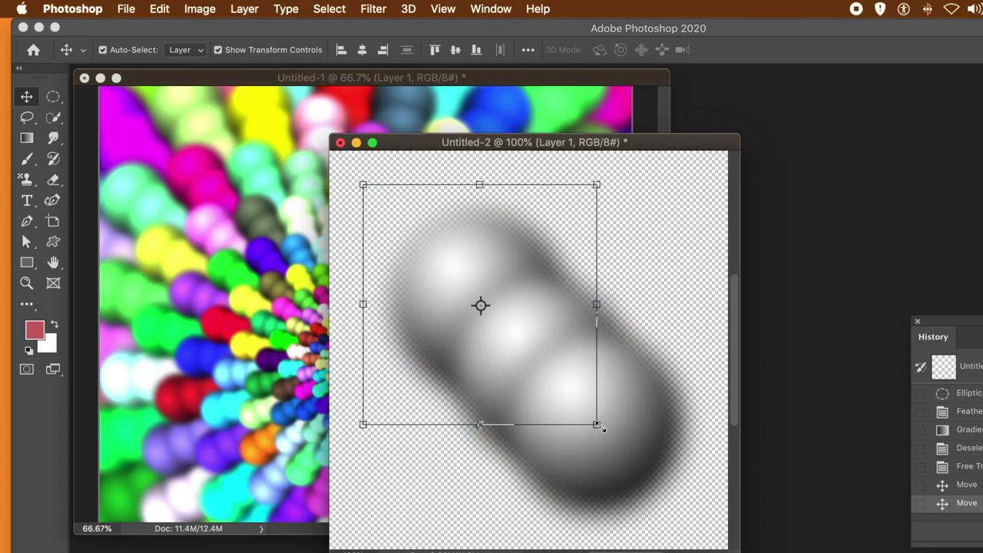
left_click_drag(596, 424, 454, 278)
left_click_drag(427, 222, 462, 255)
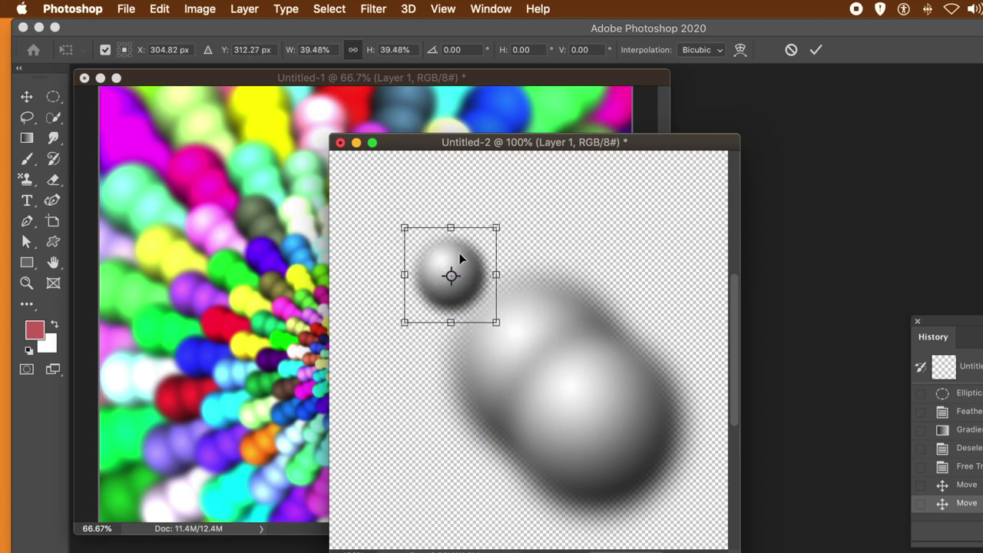
key("Return")
- Scale the middle sphere to 52.18% and position it so it touches the small upper-left sphere and the large one
key("super+alt+t")
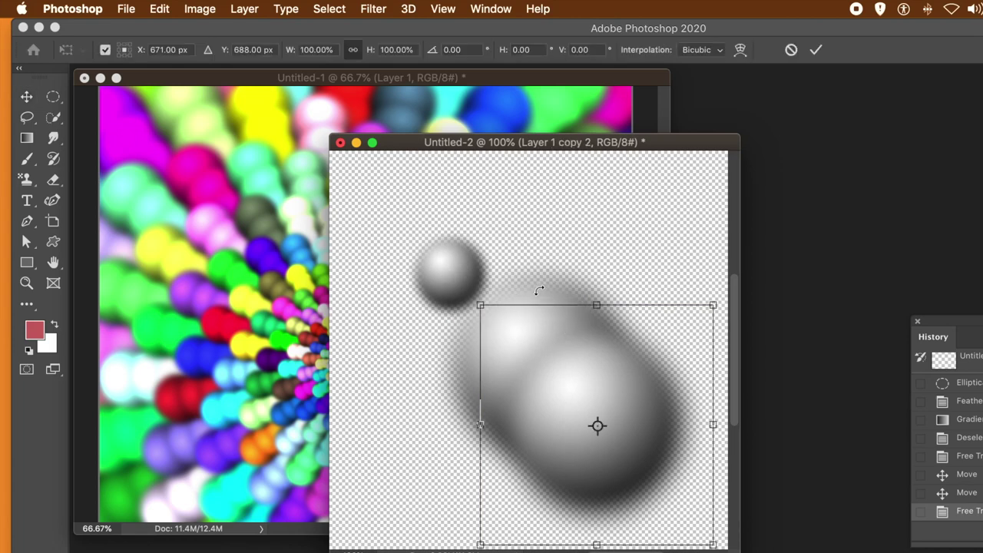
key("Return")
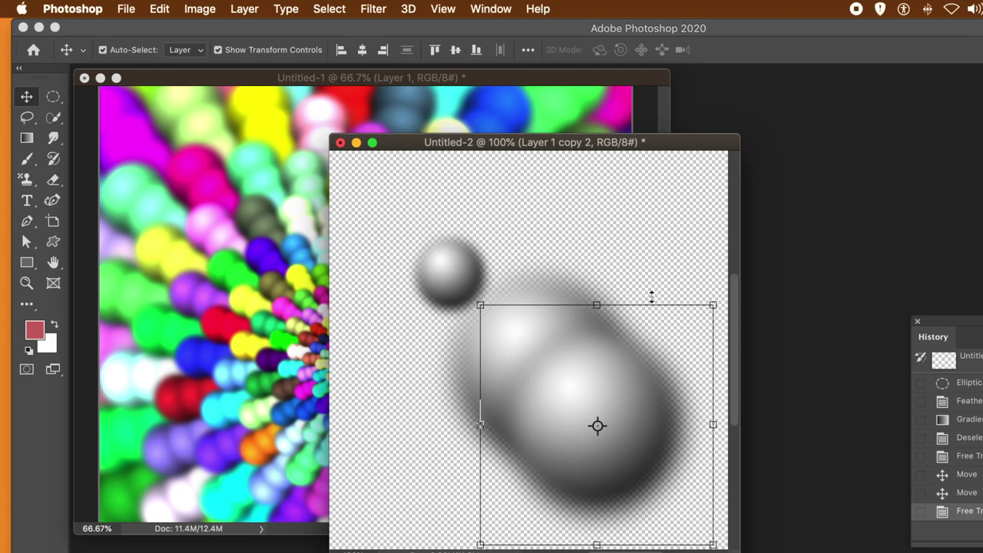
left_click(532, 286)
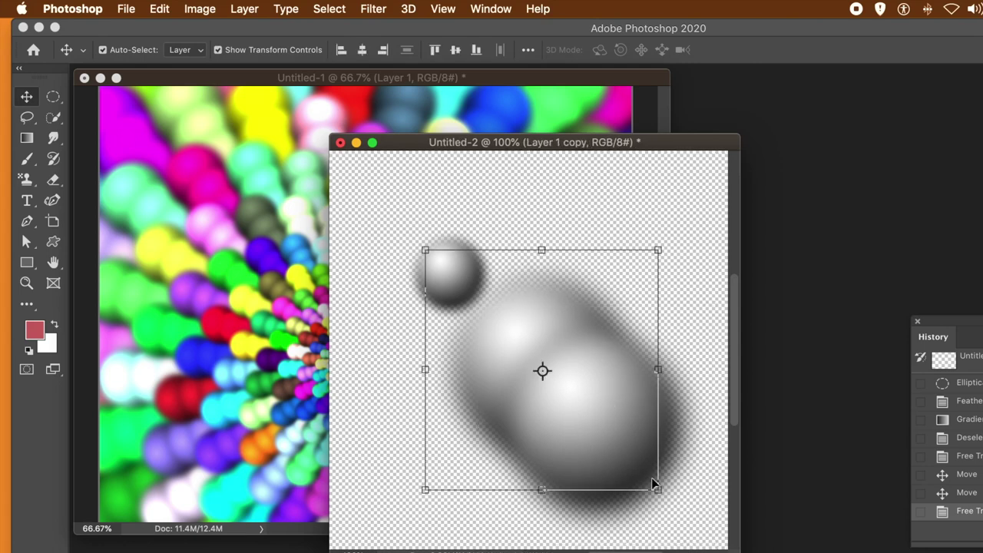
left_click_drag(658, 489, 532, 377)
mouse_move(511, 301)
left_mouse_down()
mouse_move(540, 324)
mouse_move(526, 312)
left_mouse_up()
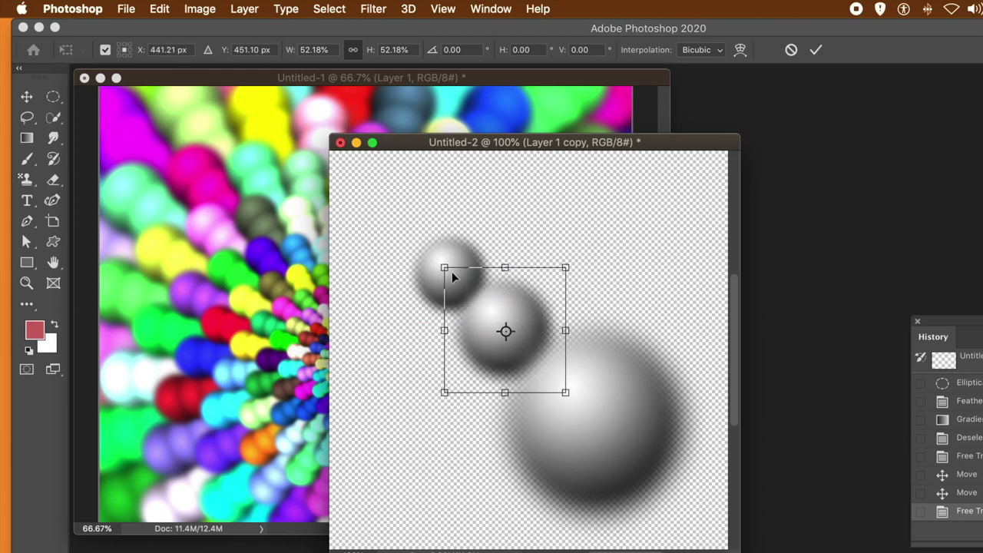
key("Return")
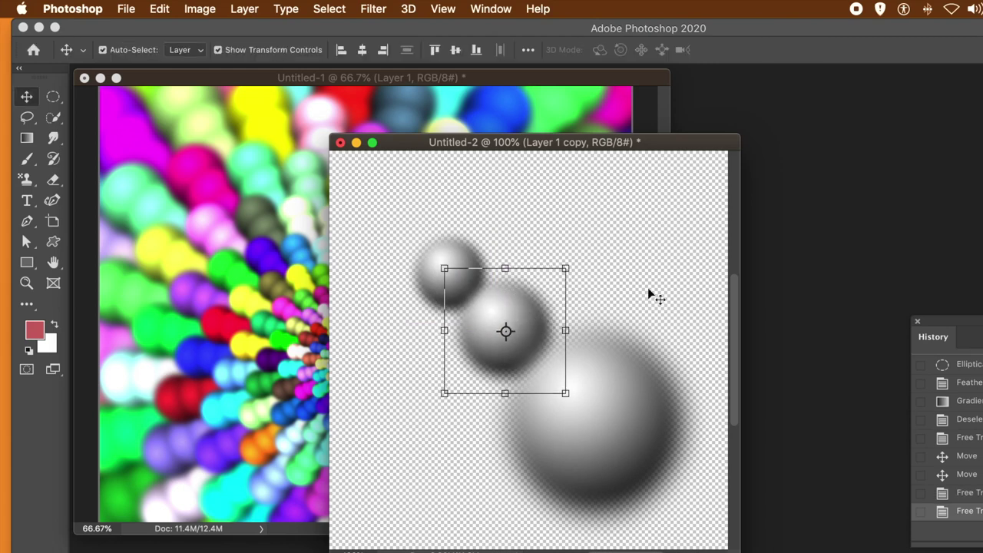
- Select the artboard in Untitled-2 and define the three graduated spheres as a new pattern, keeping the suggested name
left_click(507, 211)
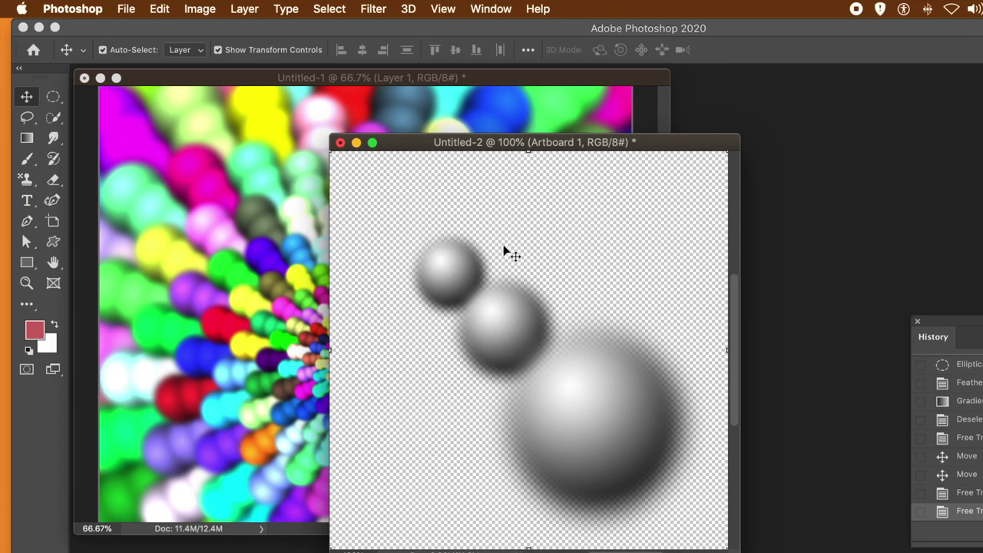
left_click(162, 9)
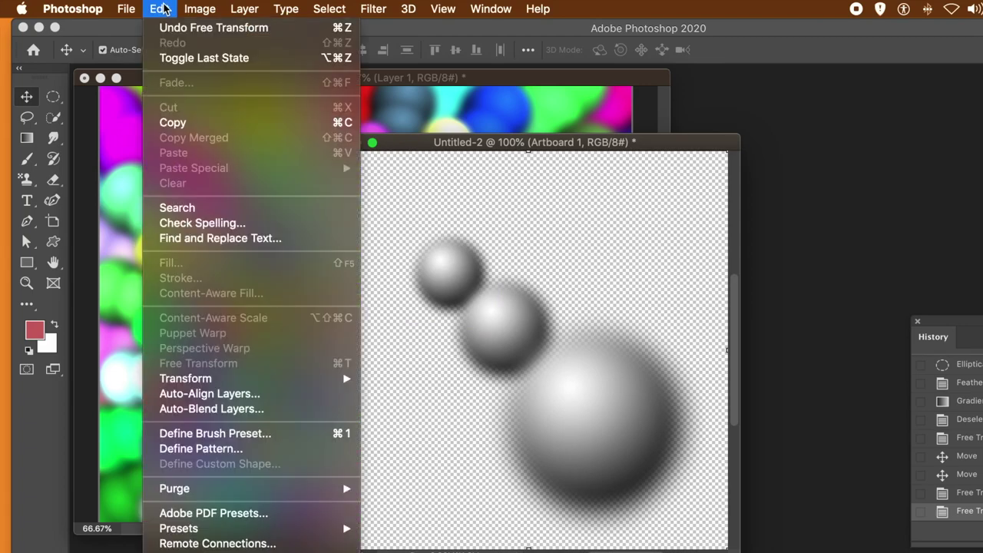
left_click(182, 449)
left_click(804, 400)
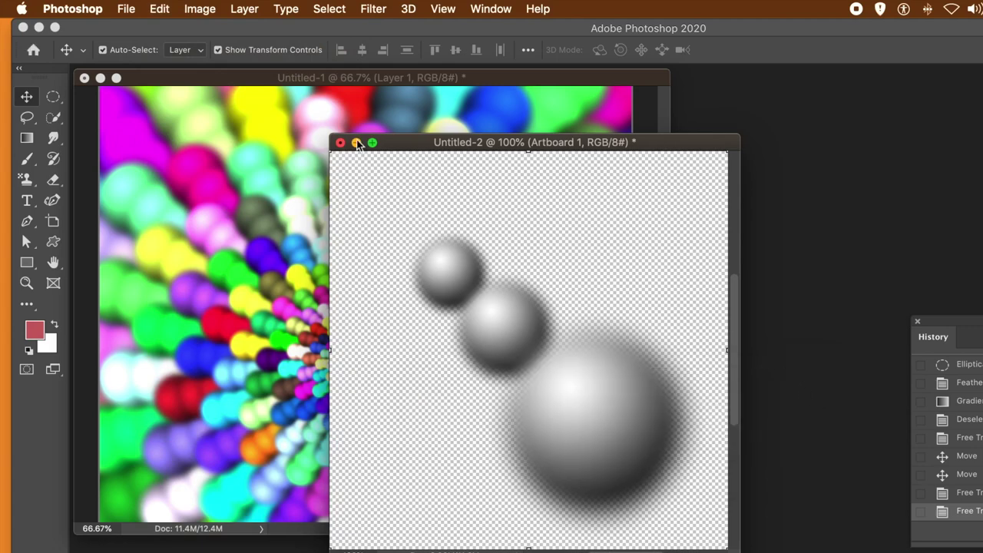
- Bring Untitled-1 to the front and revert its canvas to the blank opening state in the history
left_click(205, 75)
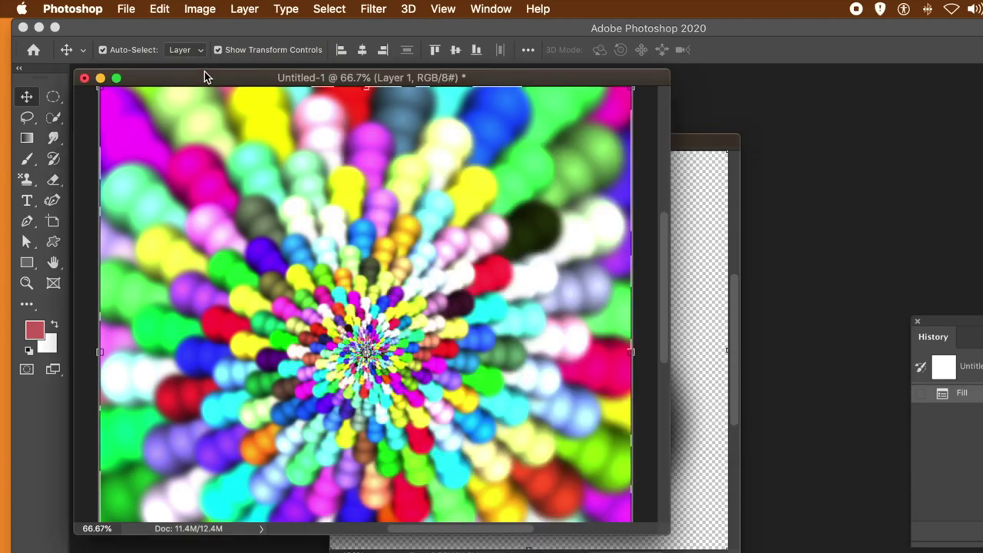
left_click(152, 7)
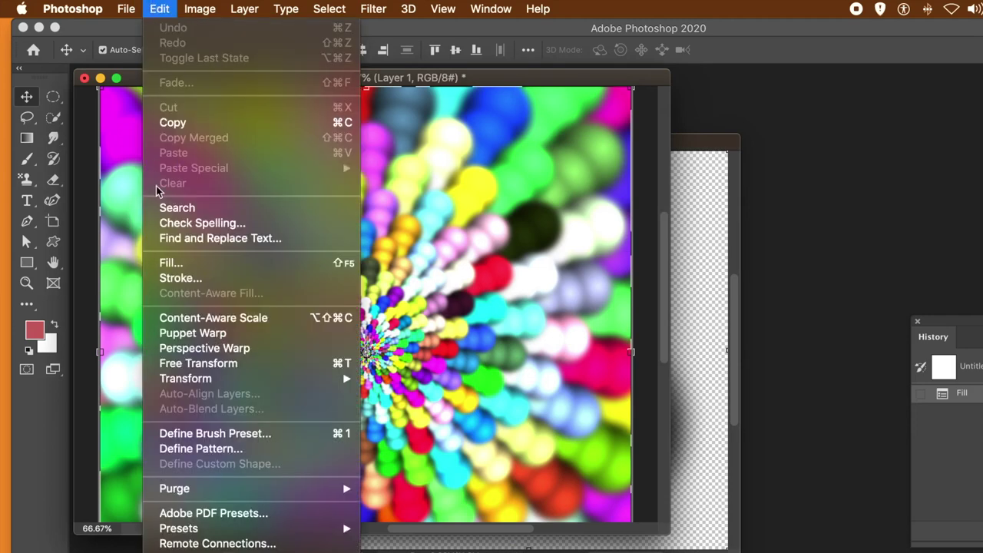
left_click(176, 263)
left_click(959, 283)
left_click(969, 367)
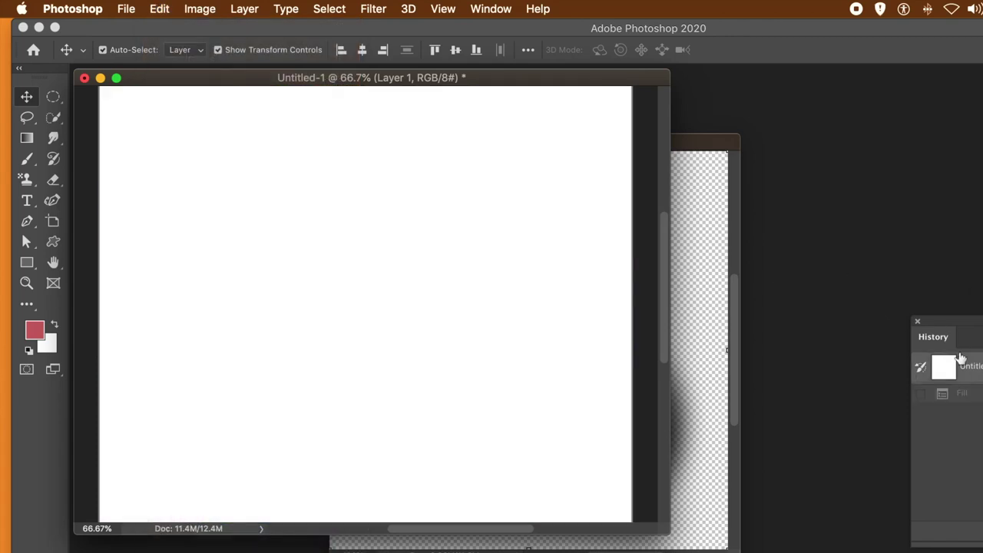
- Start a scripted Symmetry Fill on the blank canvas using the new pattern of three graduated spheres
left_click(159, 9)
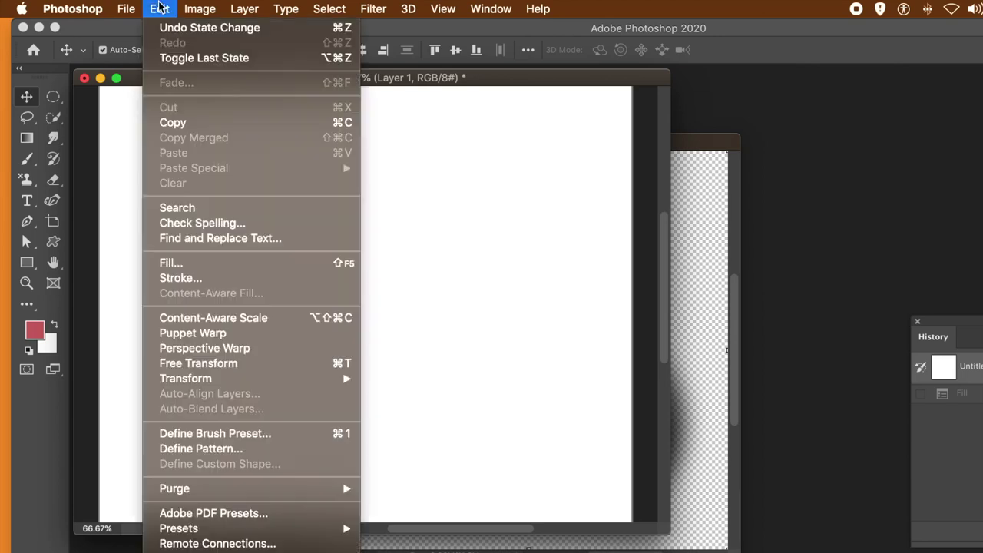
left_click(202, 263)
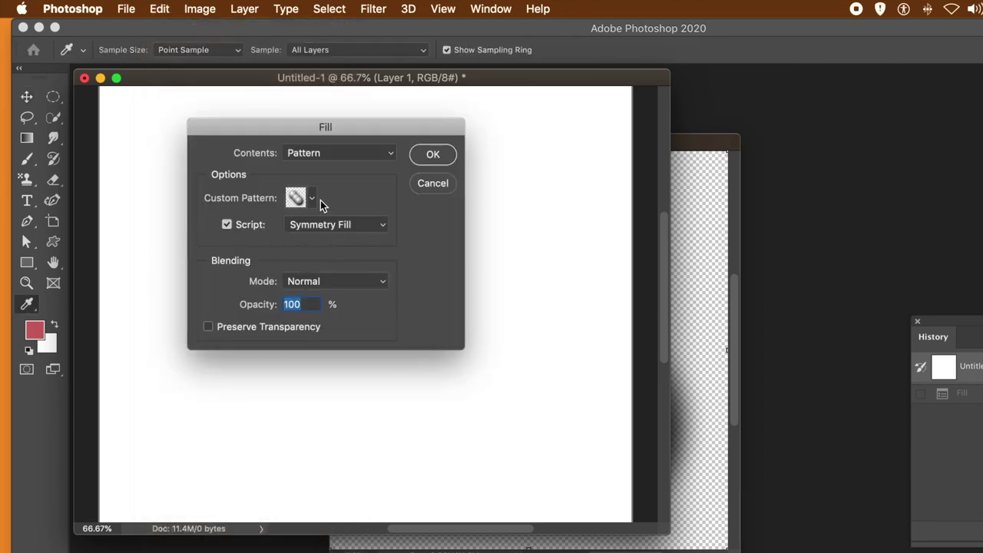
left_click(311, 198)
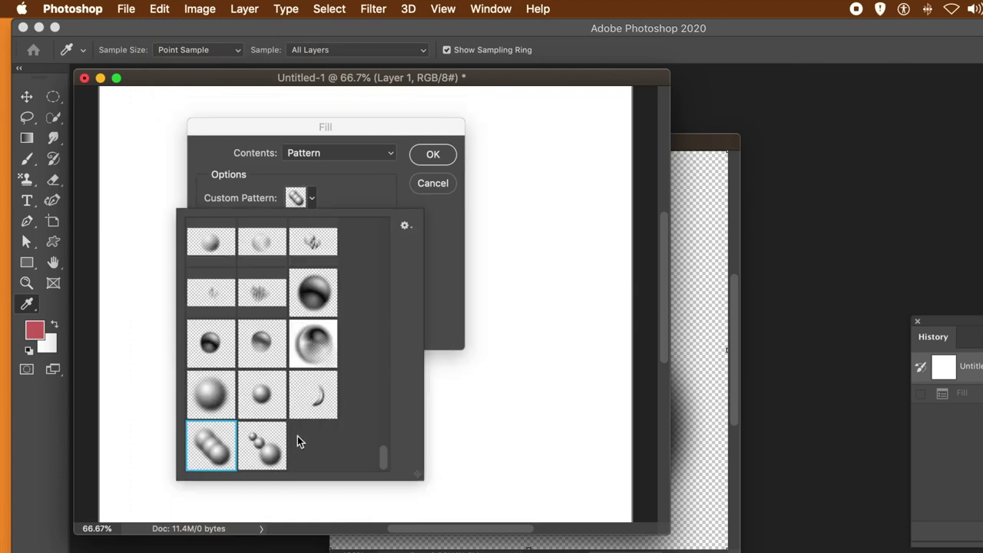
left_click(262, 443)
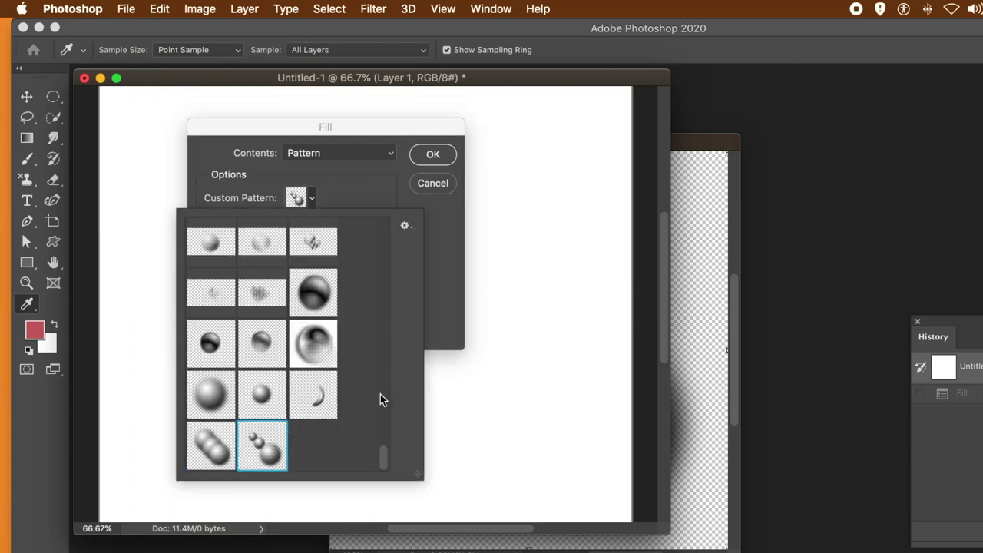
left_click(444, 323)
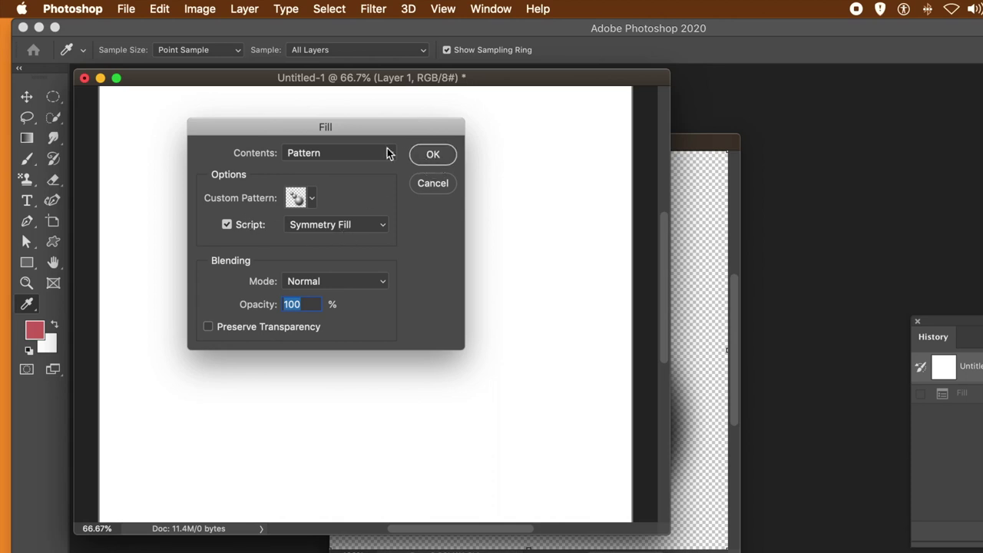
key("Return")
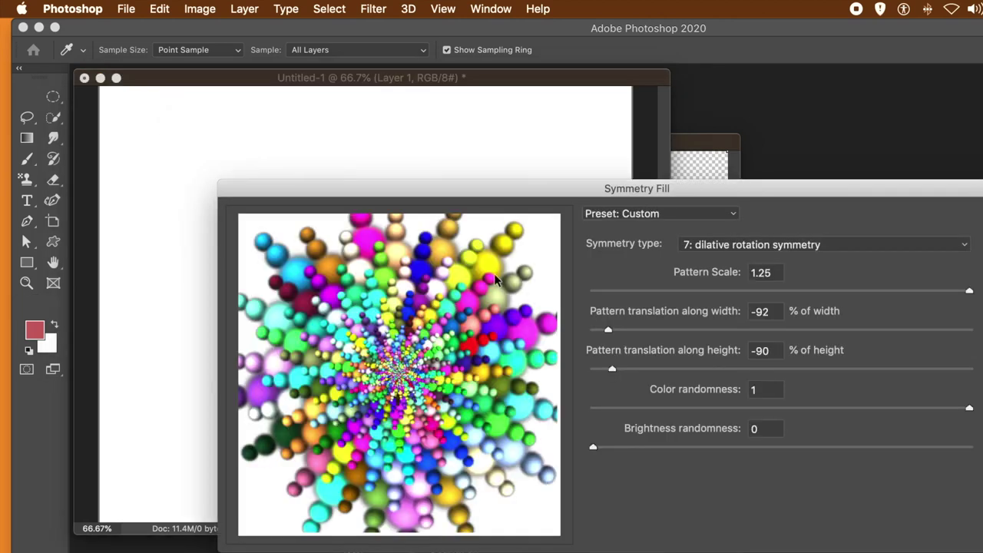
- Try the Symmetry Fill with a pattern translation of 48% of width, and undo the applied fill
left_click_drag(503, 198, 283, 136)
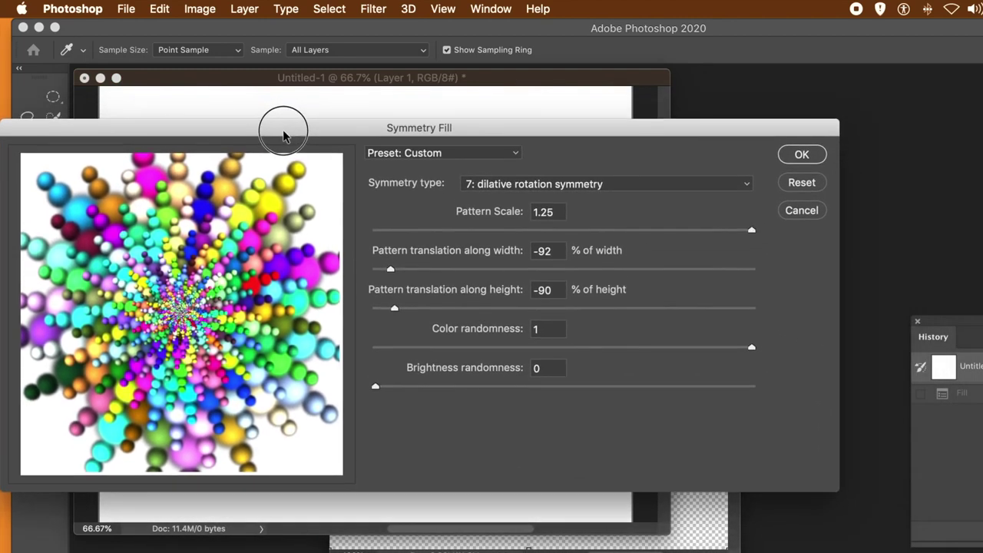
left_click(423, 269)
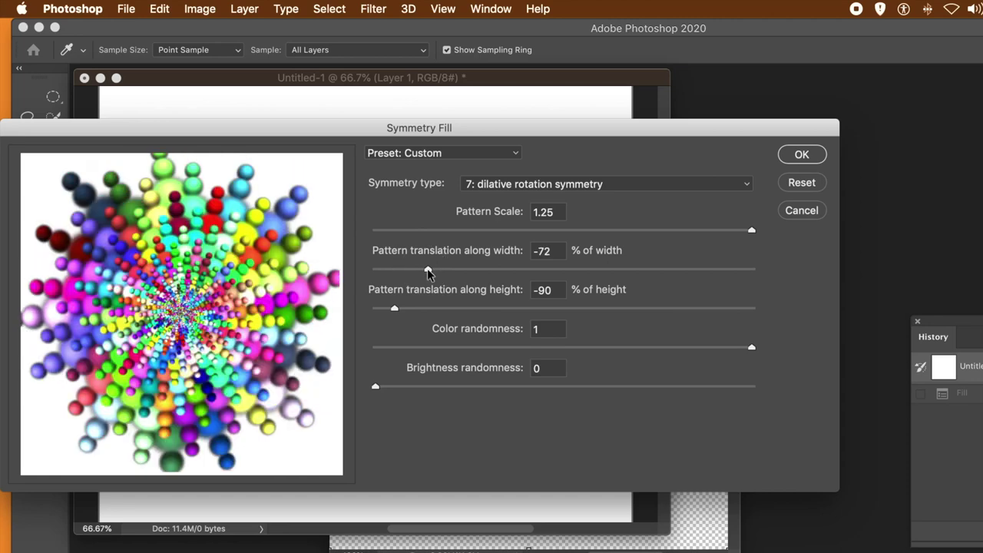
left_click_drag(428, 269, 439, 269)
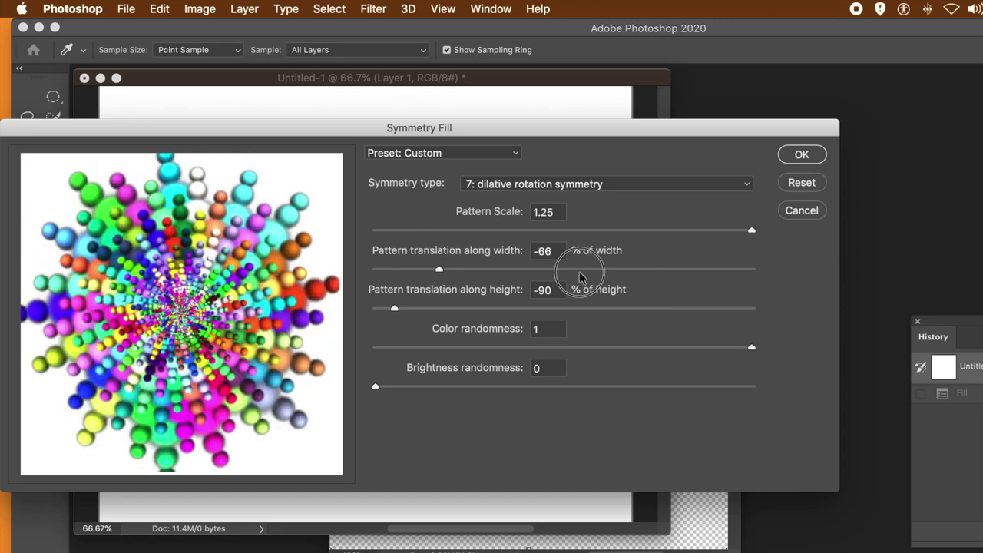
left_click_drag(615, 268, 654, 272)
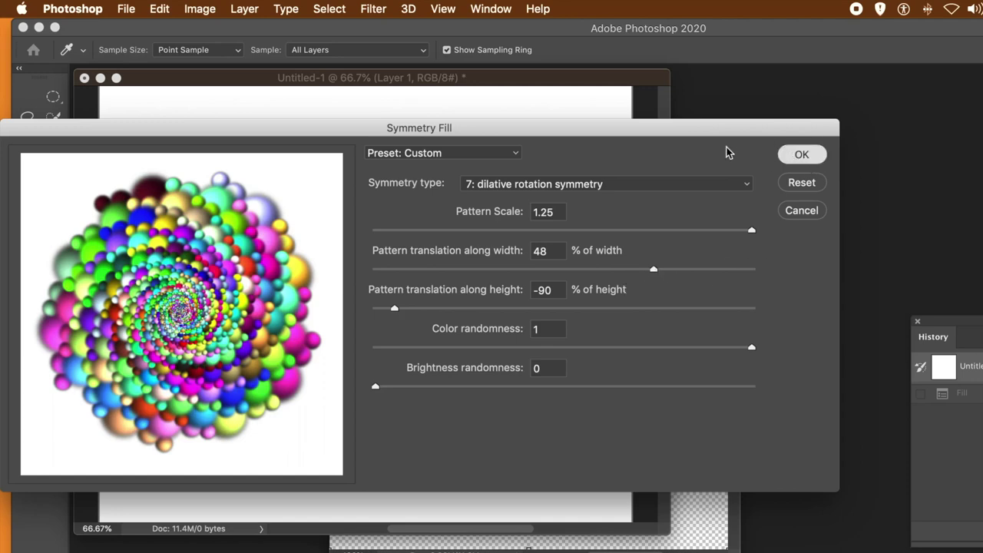
left_click(794, 156)
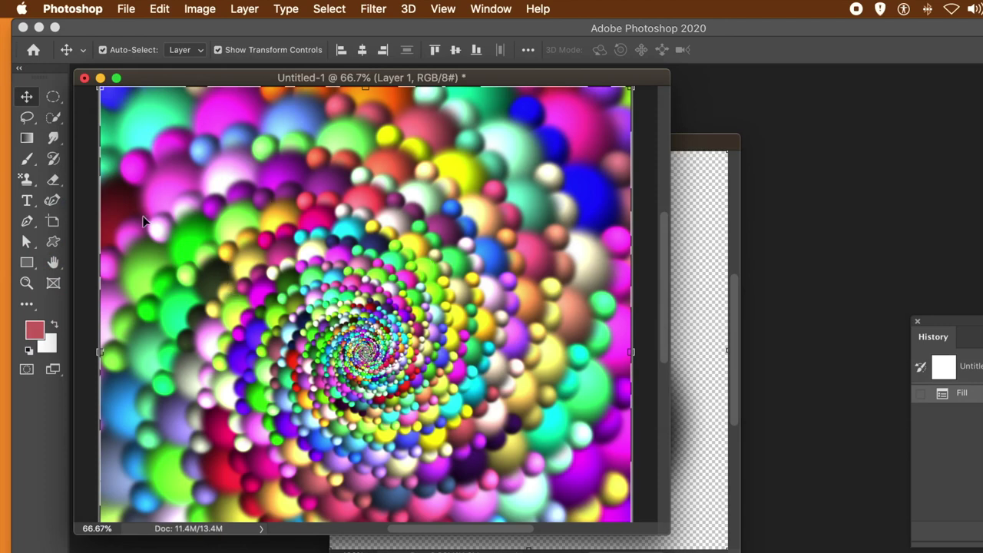
key("super+z")
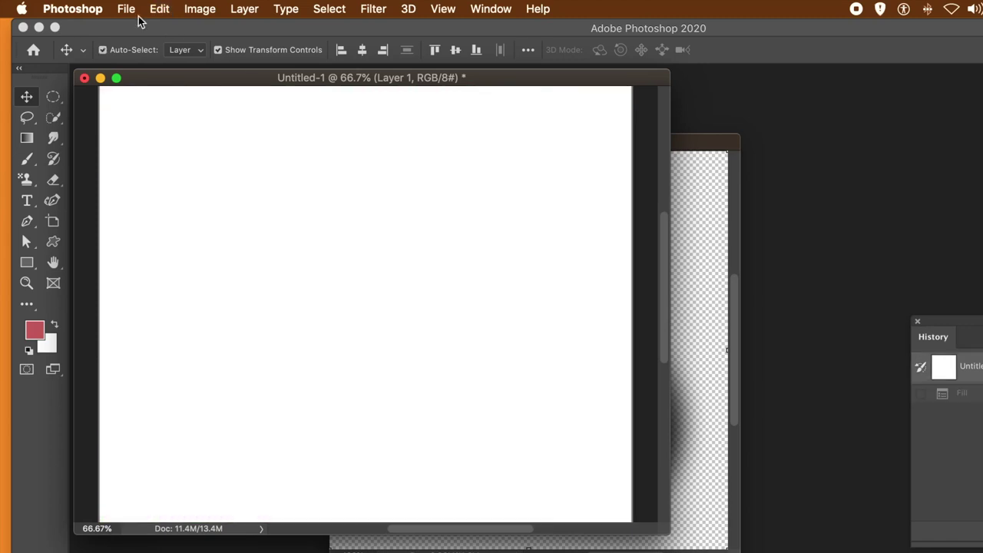
- Run the Symmetry Fill again with the graduated-sphere pattern, setting the pattern translation to -75% of width and -87% of height
left_click(159, 10)
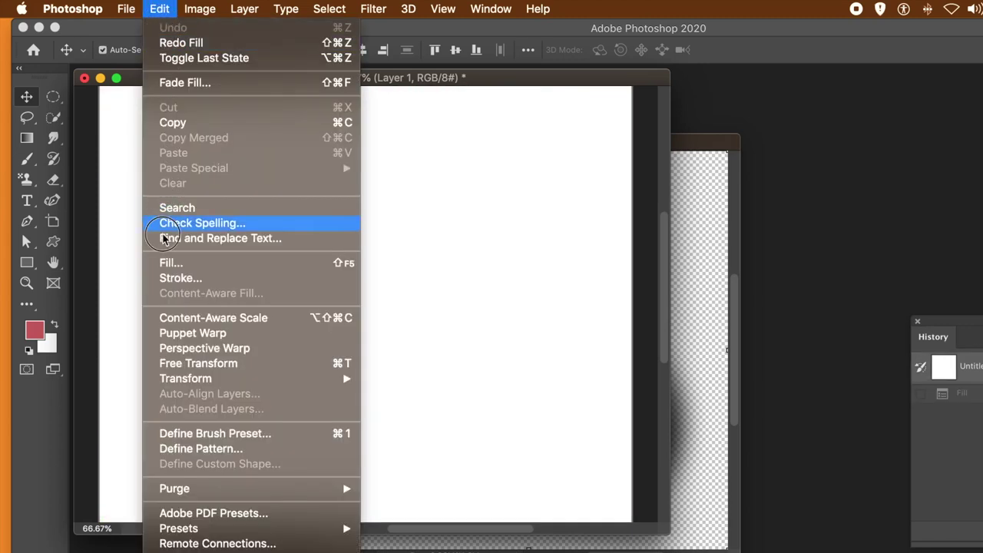
left_click(191, 262)
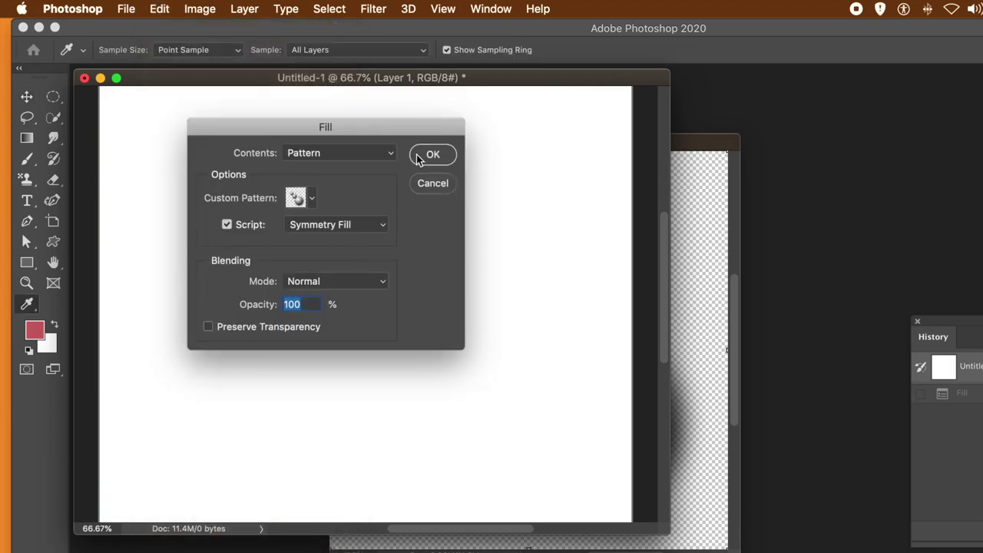
key("Return")
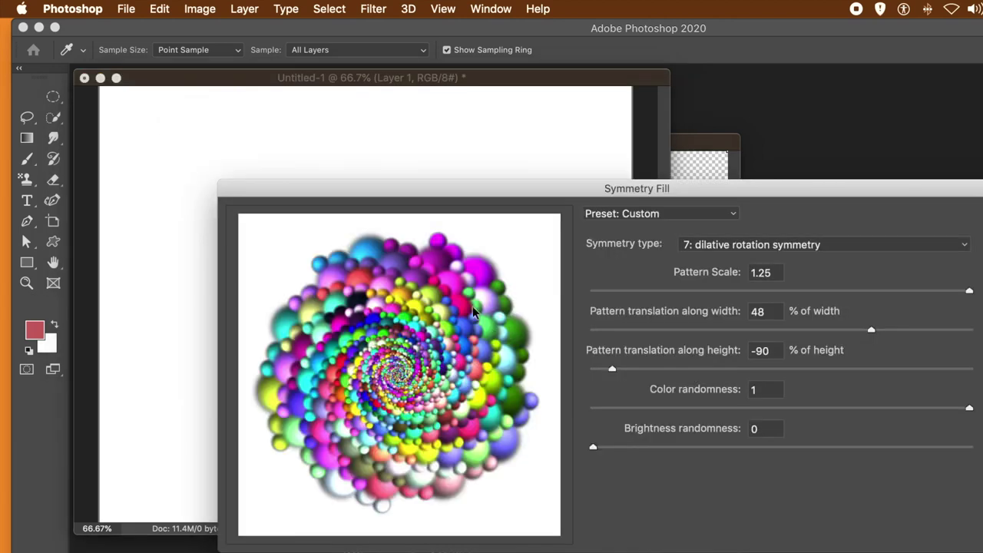
left_click_drag(649, 190, 431, 170)
left_click(444, 348)
left_click_drag(444, 348, 703, 350)
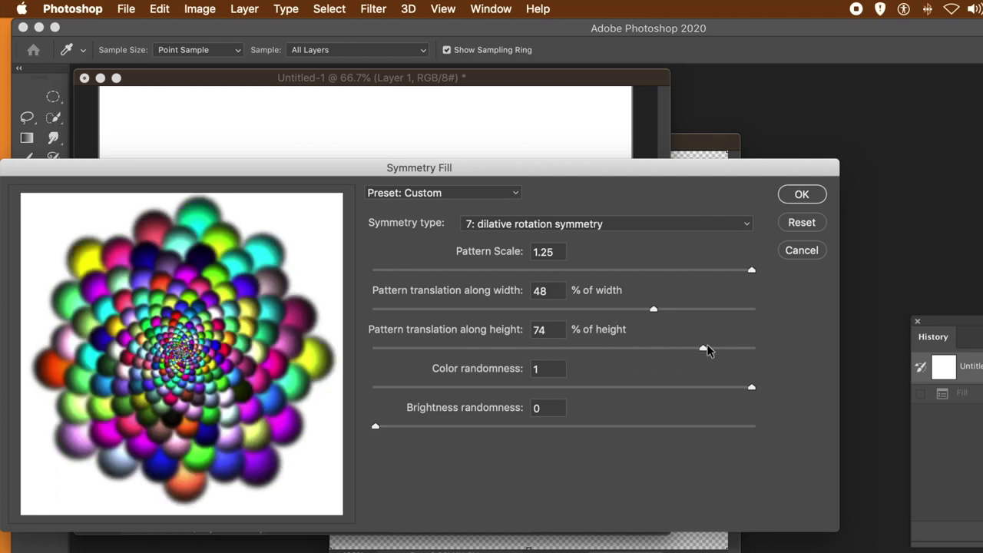
left_click_drag(642, 307, 717, 311)
left_click_drag(701, 350, 400, 348)
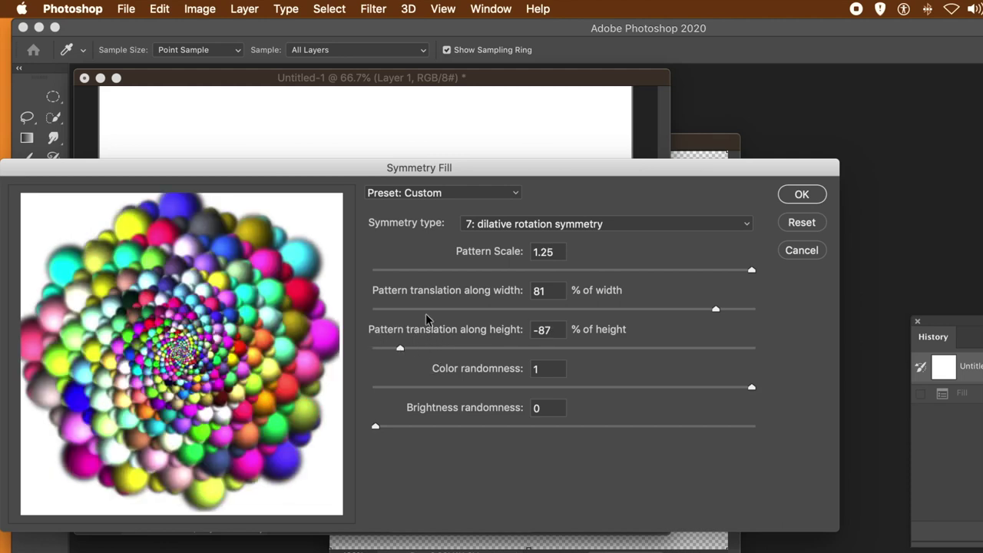
left_click_drag(434, 311, 423, 311)
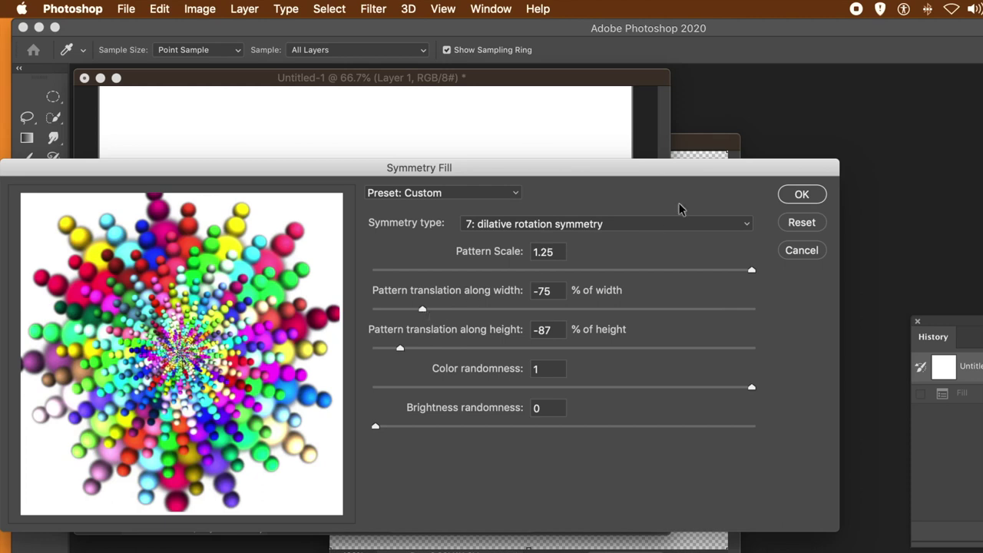
left_click(794, 194)
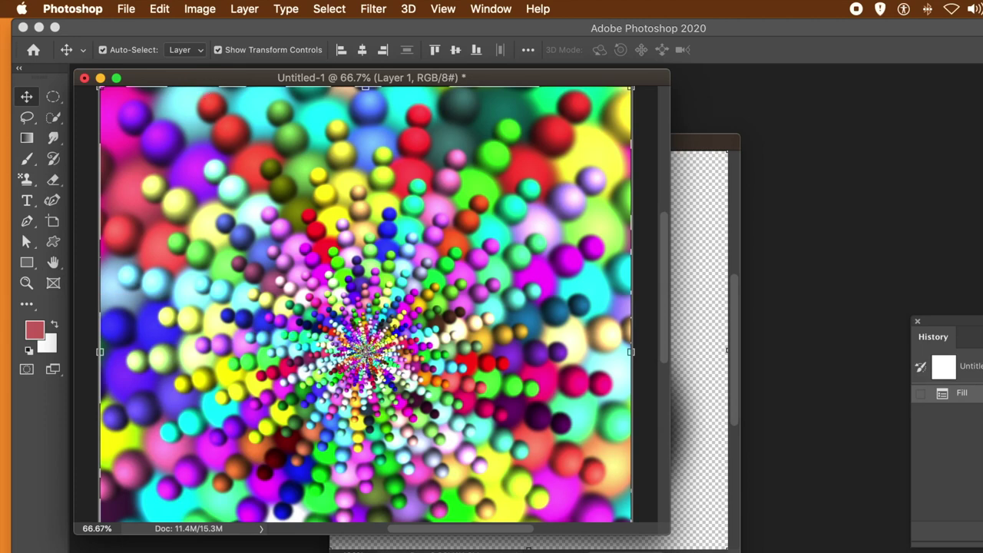
- Revert Untitled-1 to its blank opening state and bring Untitled-2 to the front
left_click(969, 367)
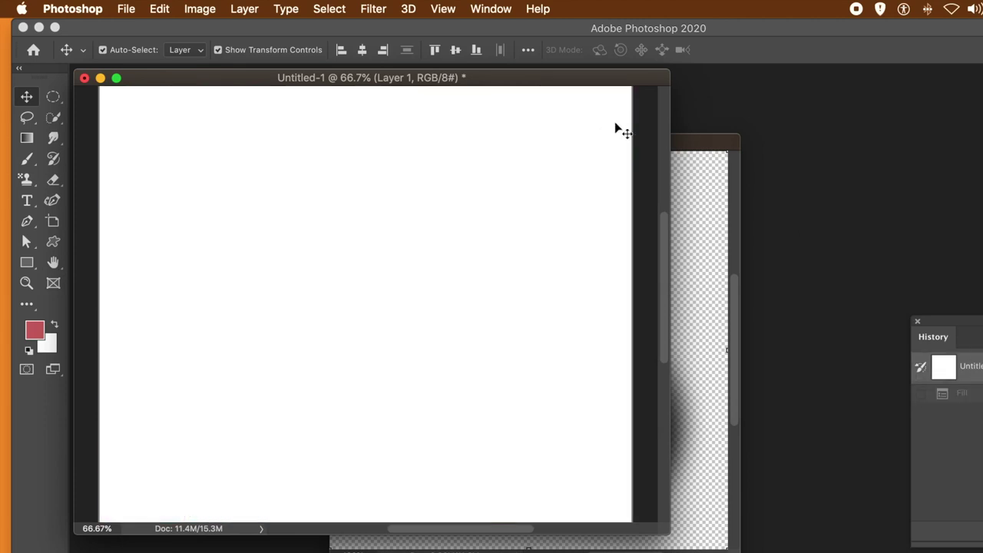
left_click(687, 145)
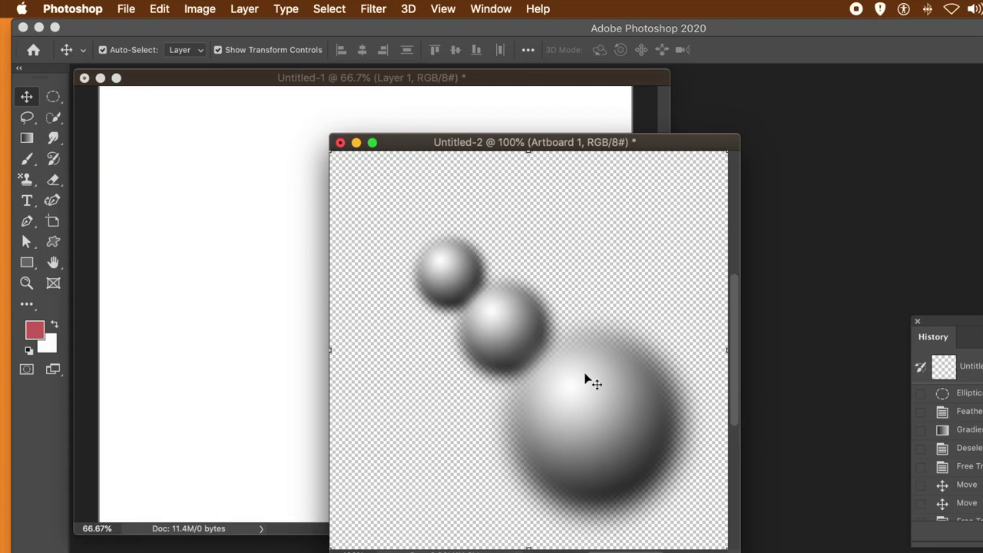
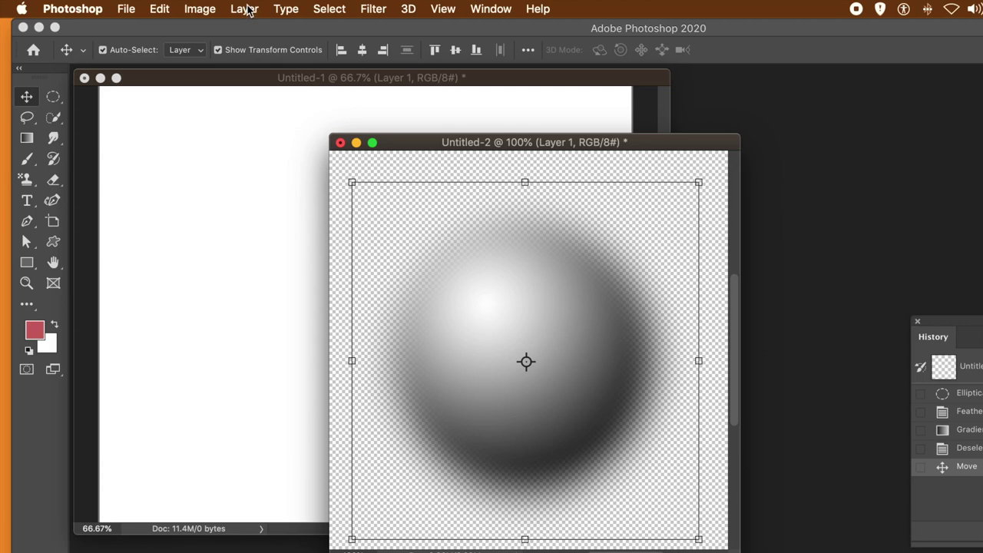
- Display the layers list and add a Reveal All layer mask to the single sphere on Layer 1
left_click(482, 9)
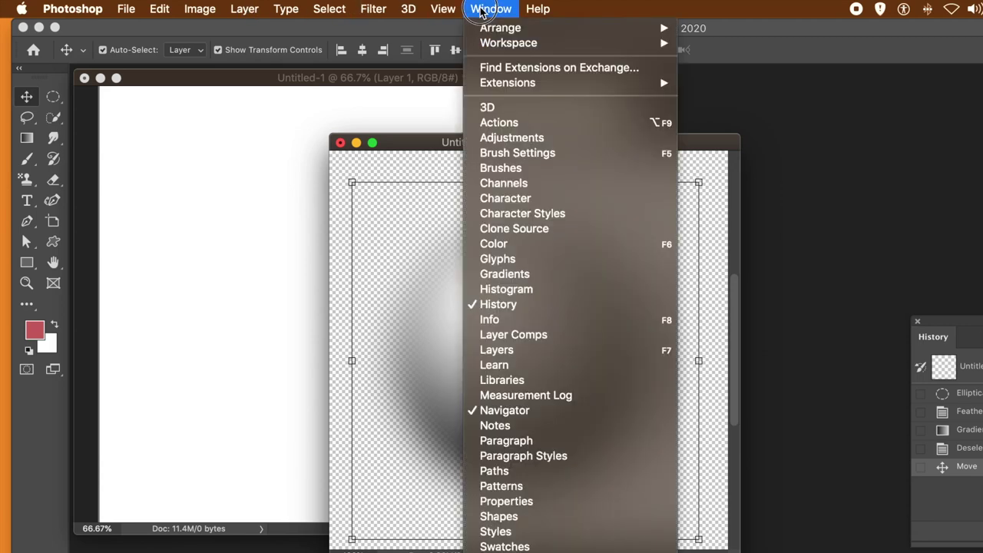
left_click(503, 351)
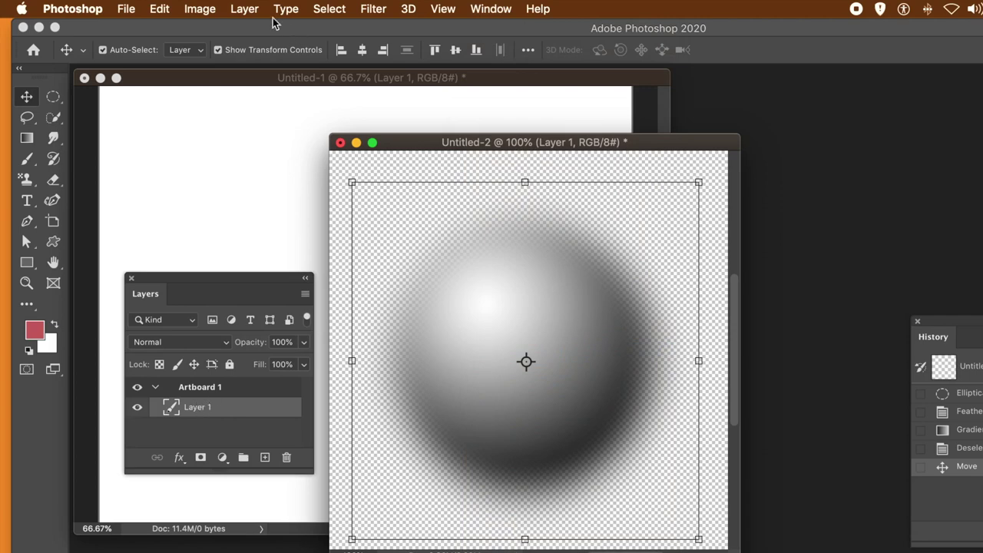
left_click(248, 11)
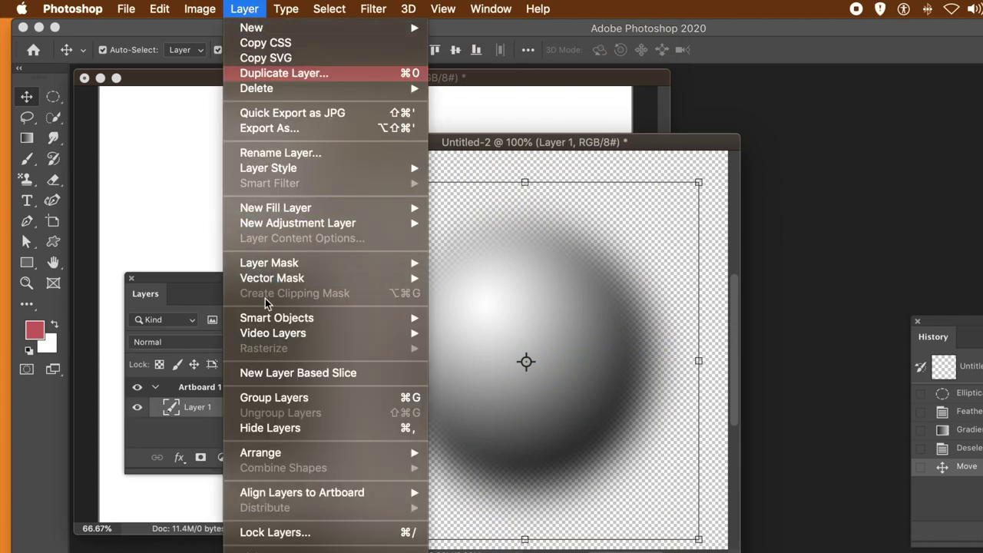
mouse_move(269, 263)
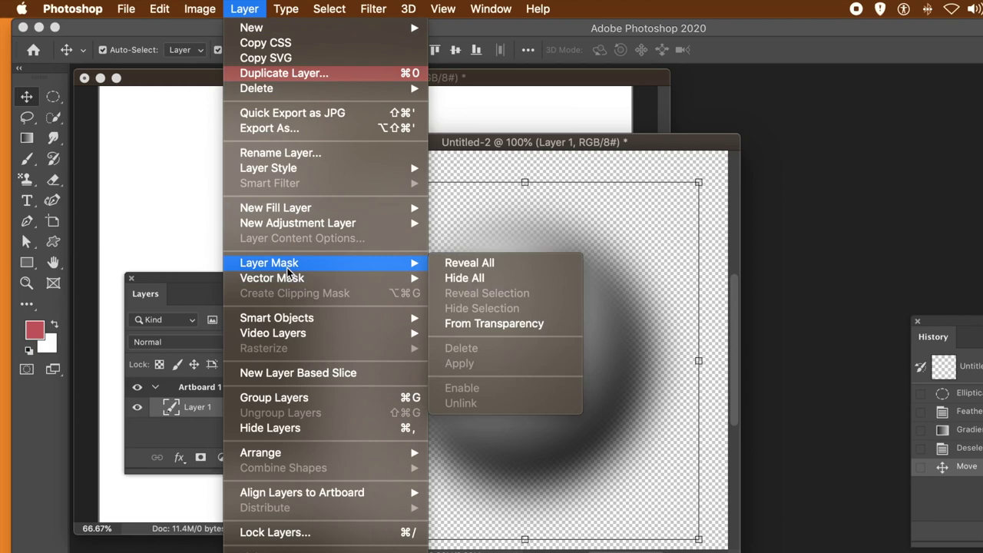
left_click(482, 266)
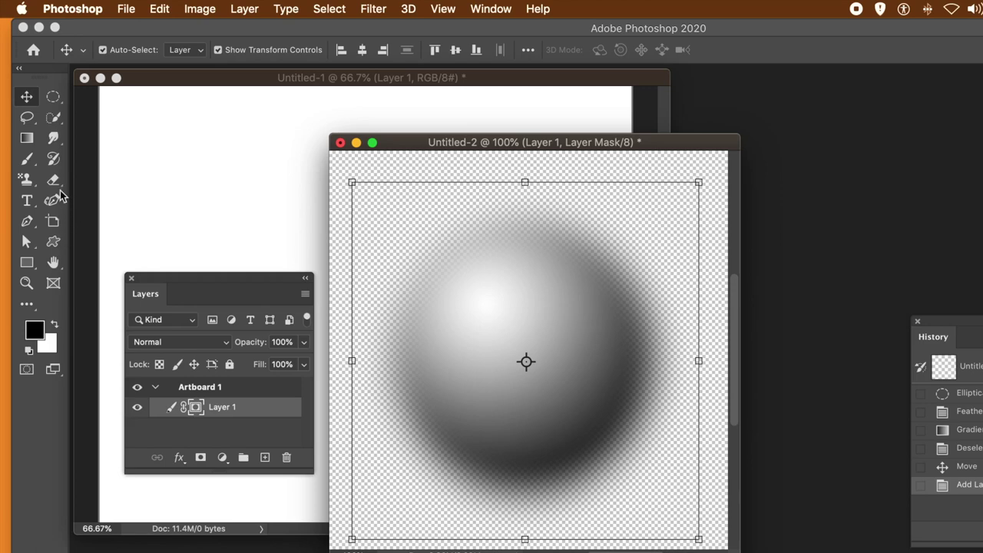
- Try radial gradients on the sphere's layer mask, one from its right edge and one from its lower centre, undoing each
left_click(27, 139)
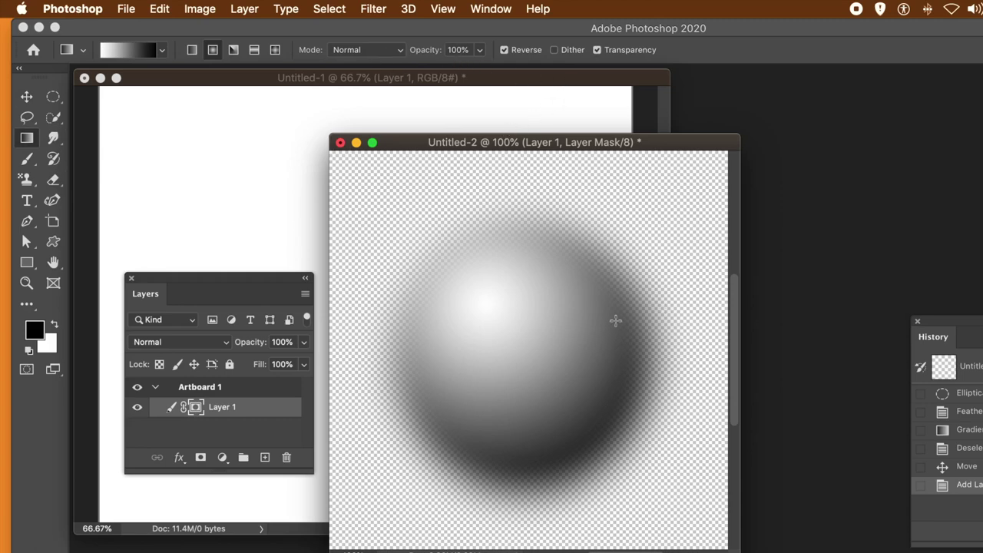
left_click_drag(661, 319, 513, 349)
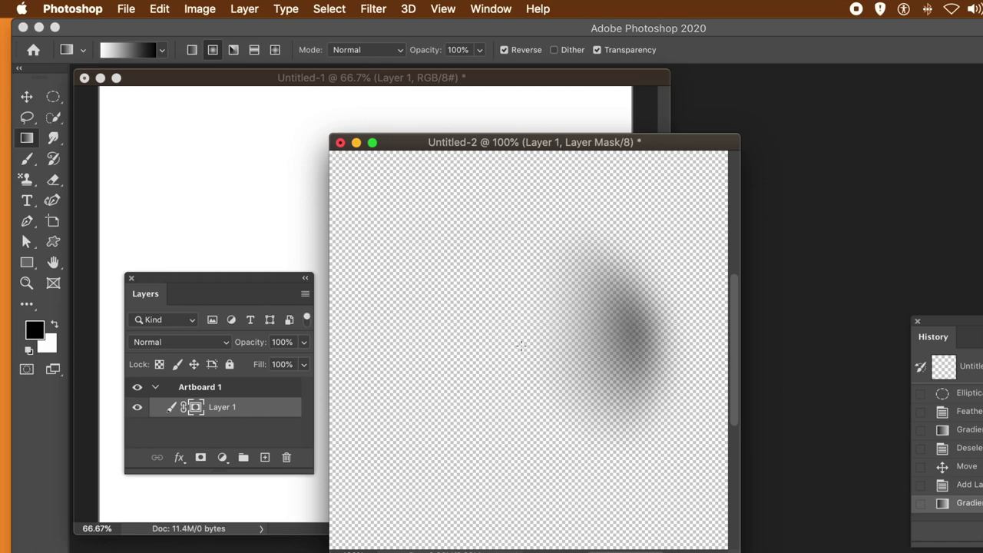
key("super+z")
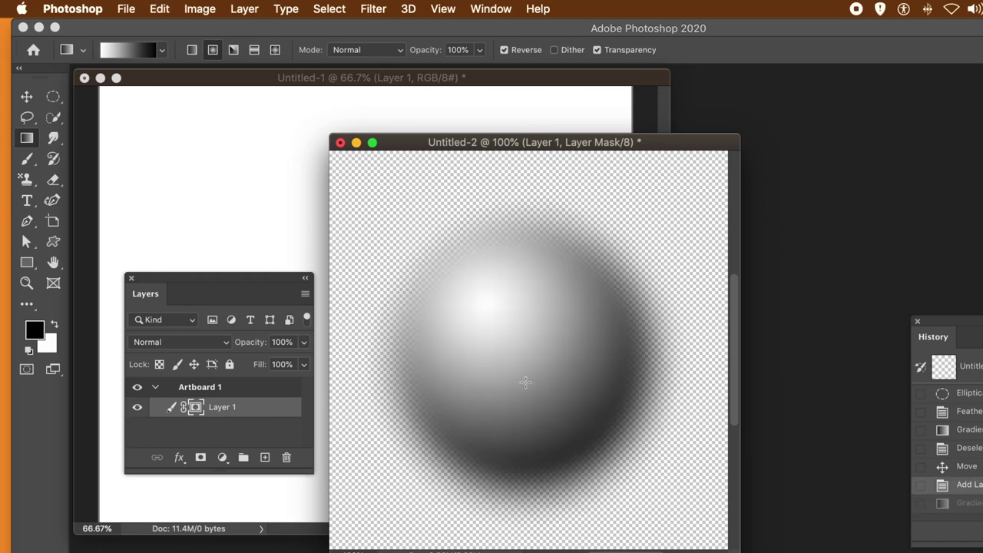
left_click_drag(533, 402, 462, 265)
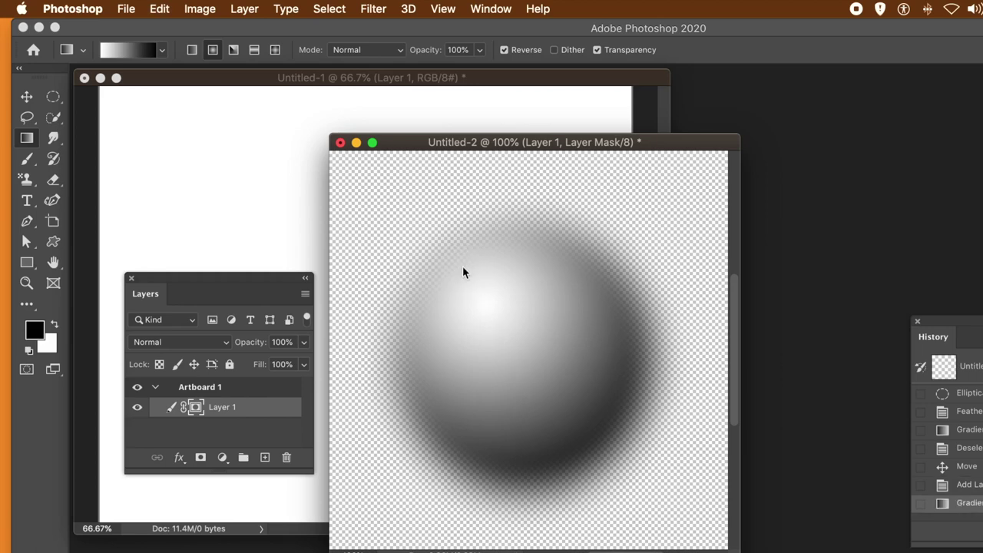
key("super+z")
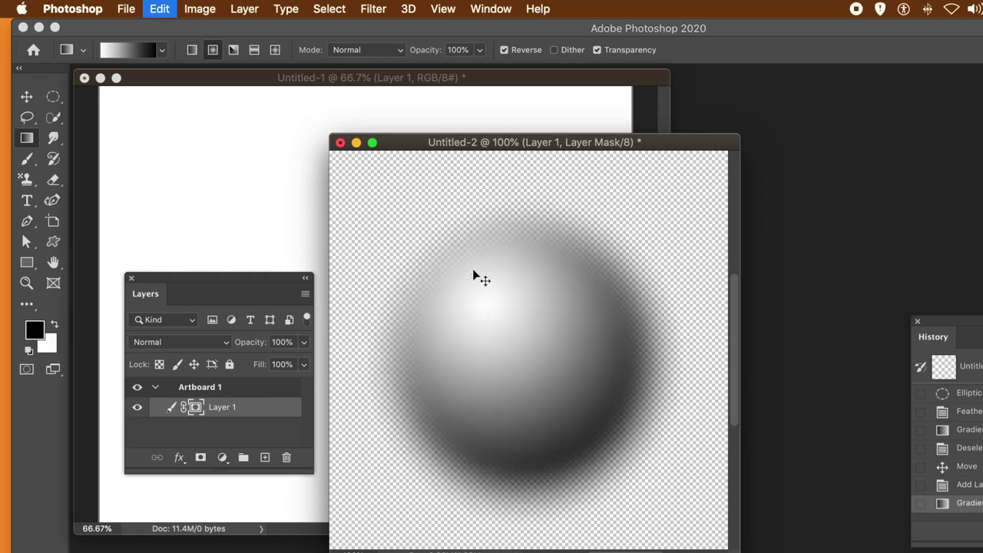
- Try radial gradients on the sphere's layer mask, one from its upper edge and one from its lower-left side, undoing each
left_click_drag(520, 206, 555, 347)
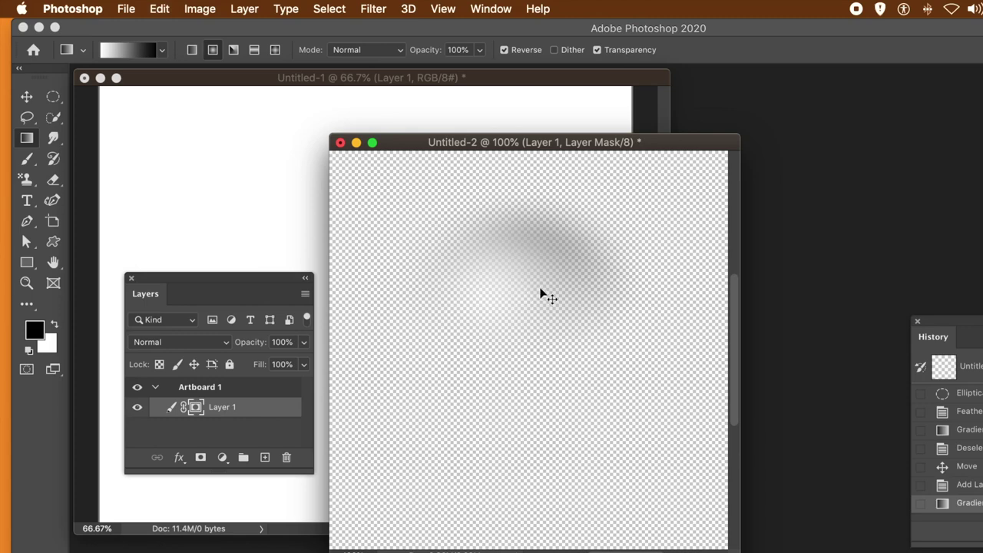
key("super+z")
left_click_drag(380, 529, 523, 396)
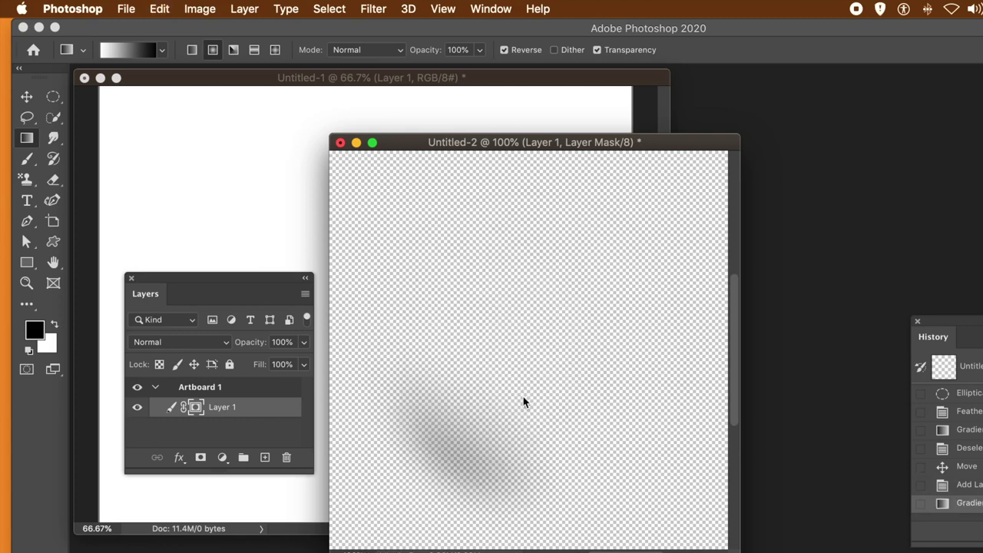
key("super+z")
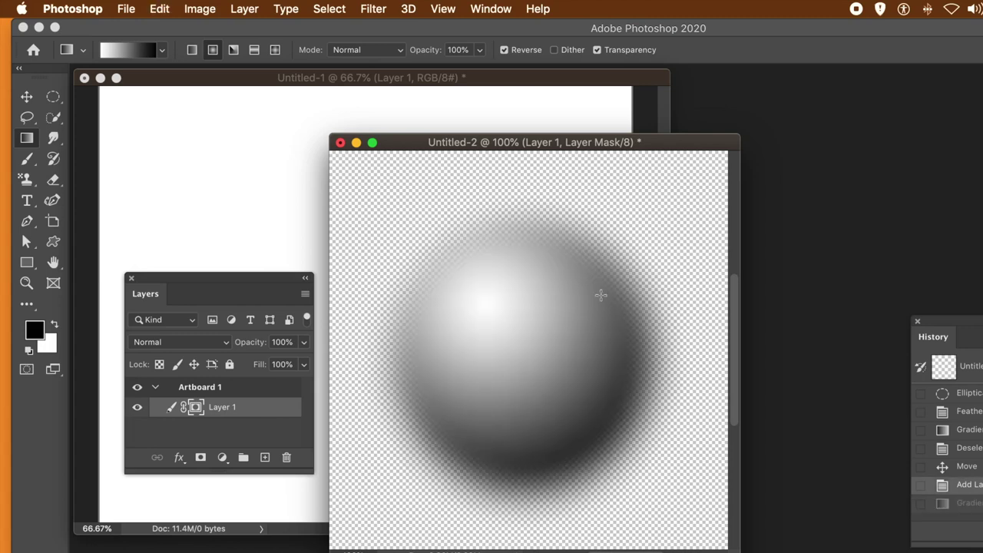
- Set the gradient mode to Difference and draw a radial gradient on the layer mask from near the sphere's centre toward its lower left
left_click(350, 52)
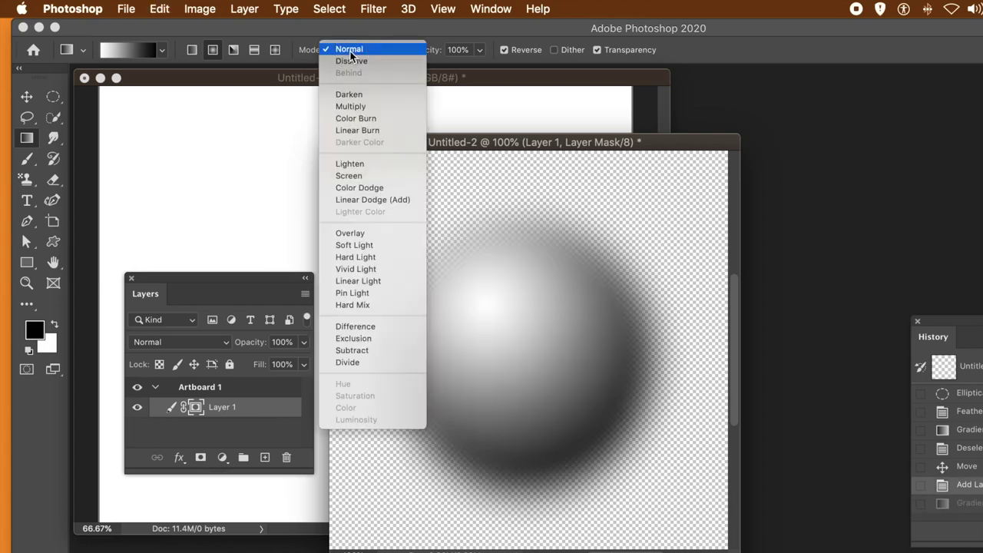
left_click(355, 326)
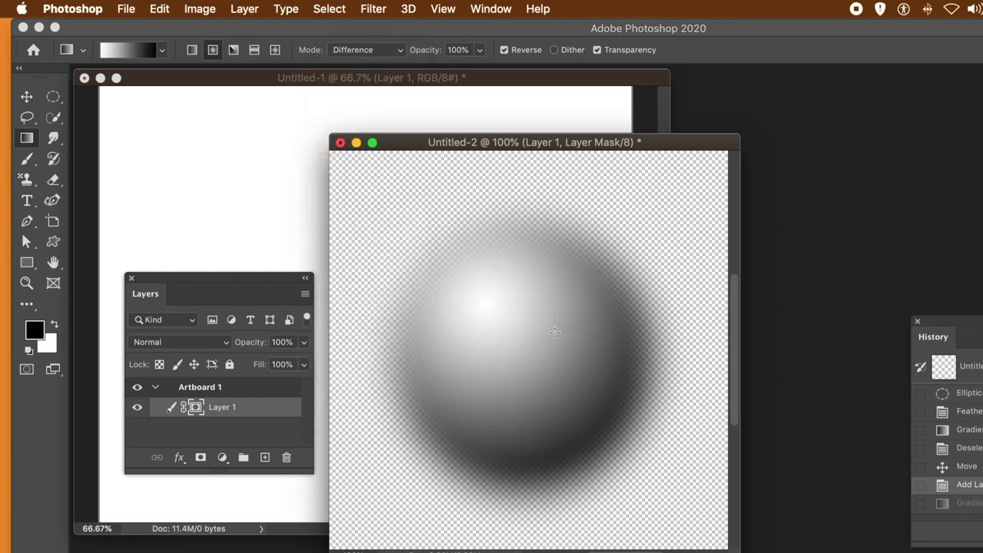
left_click_drag(554, 332, 448, 417)
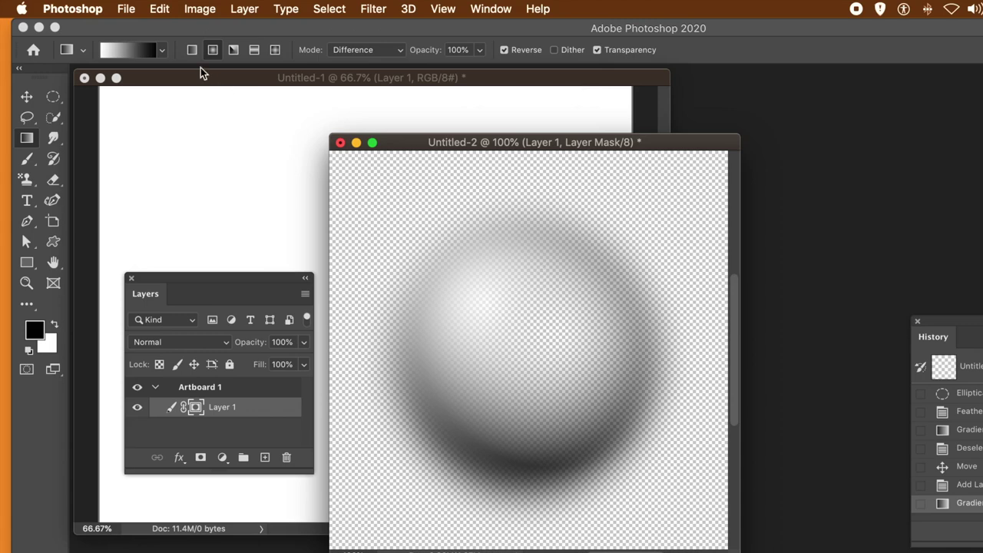
- Target the Layer 1 artwork instead of its mask and define the masked sphere as a new pattern under the default name
left_click(159, 10)
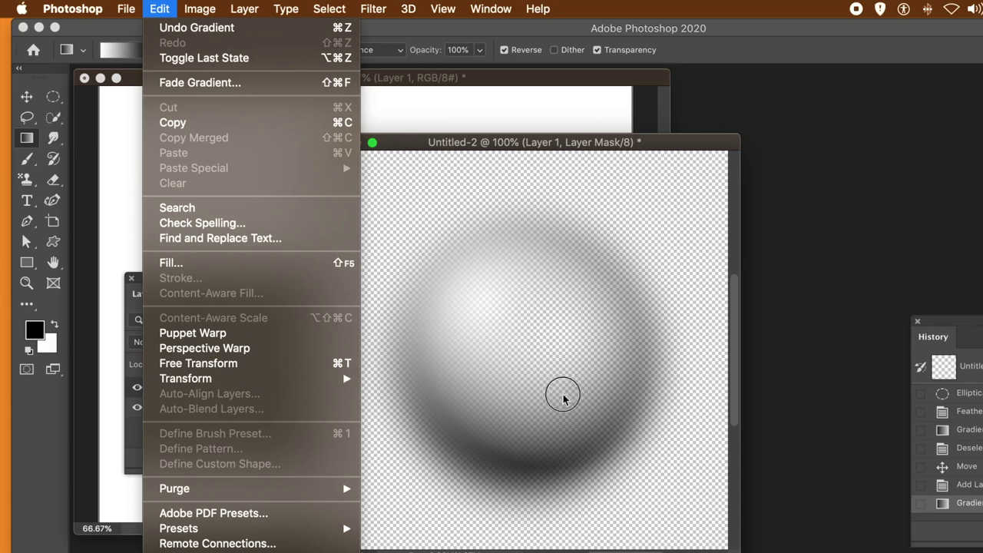
left_click(492, 369)
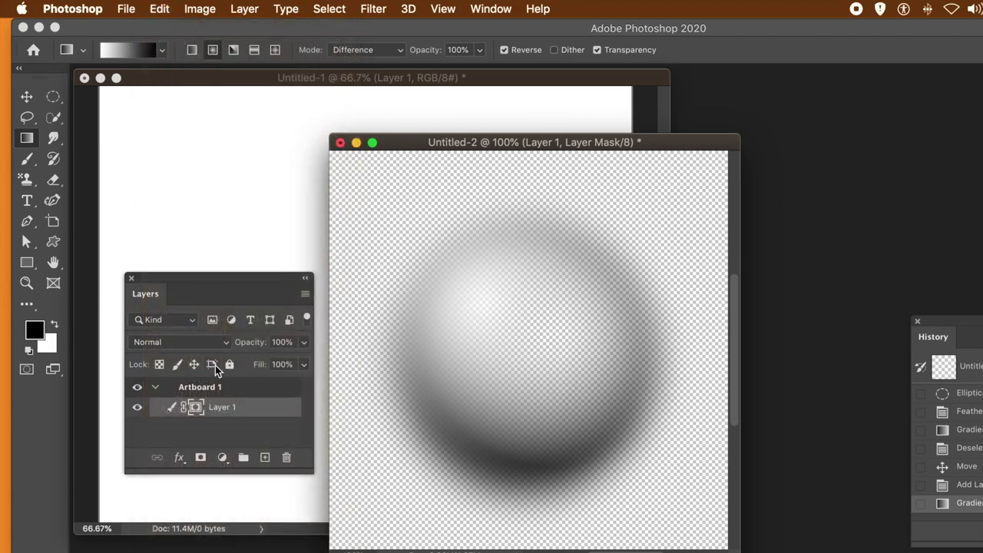
left_click(175, 409)
left_click(159, 9)
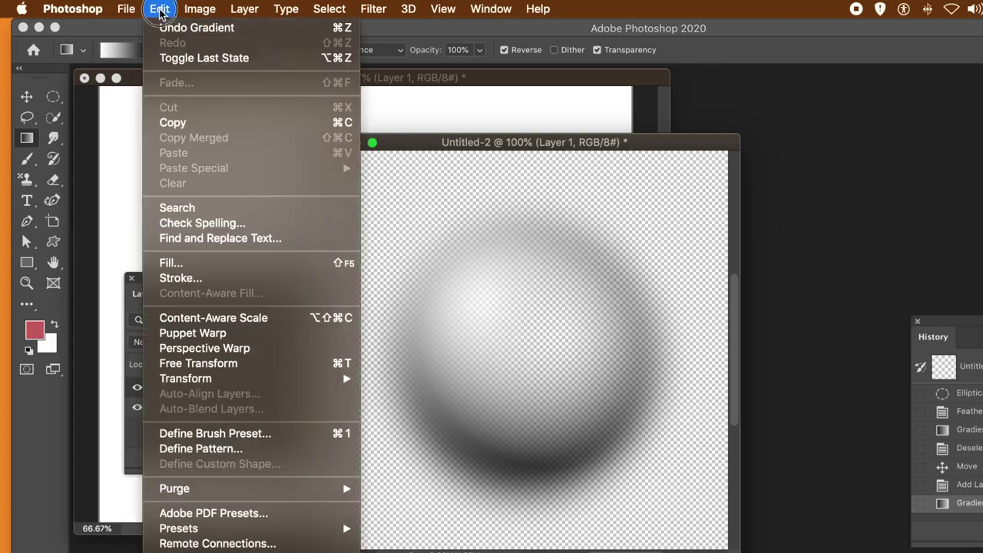
left_click(189, 445)
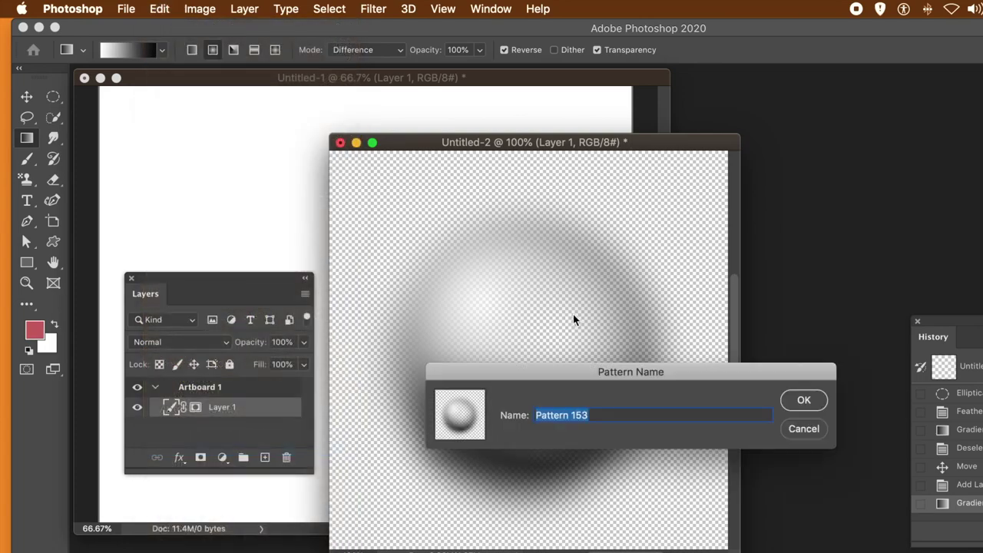
left_click(809, 402)
- Start a scripted Symmetry Fill in Untitled-1 using the newly defined masked-sphere pattern
left_click(269, 77)
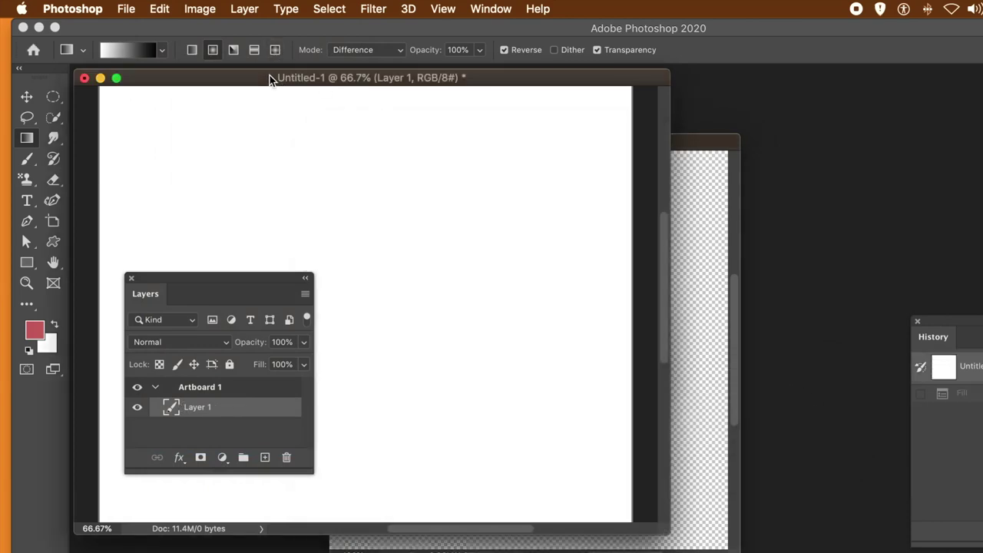
left_click(158, 8)
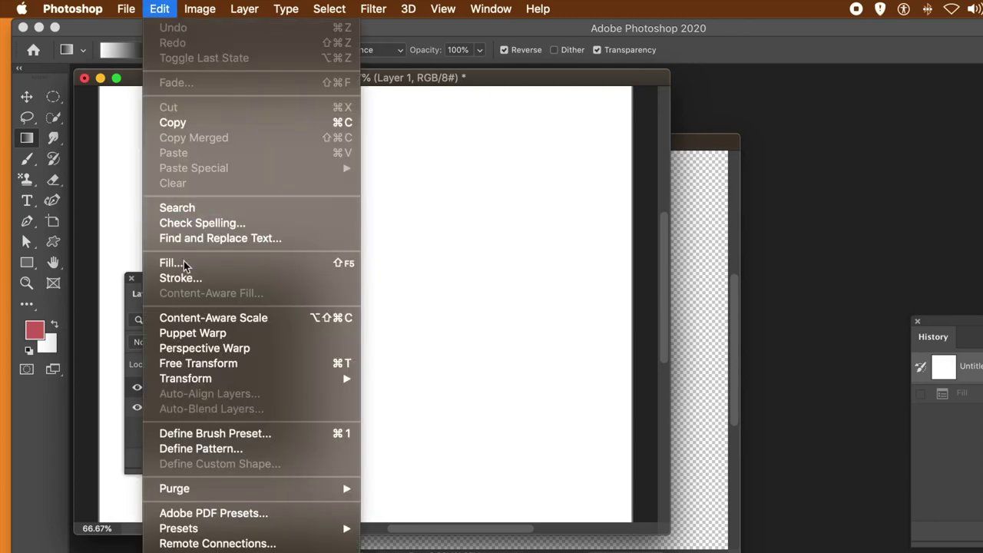
left_click(210, 268)
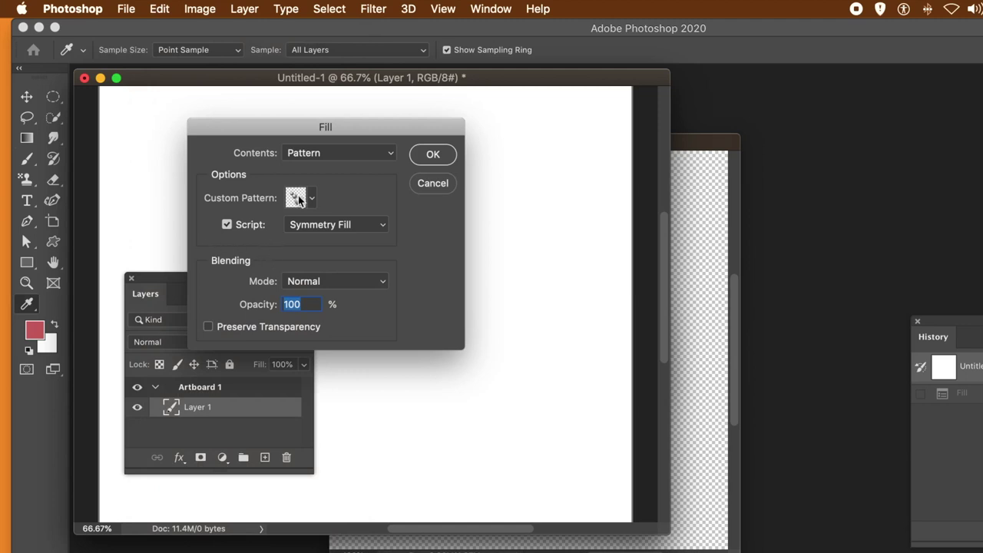
left_click(311, 198)
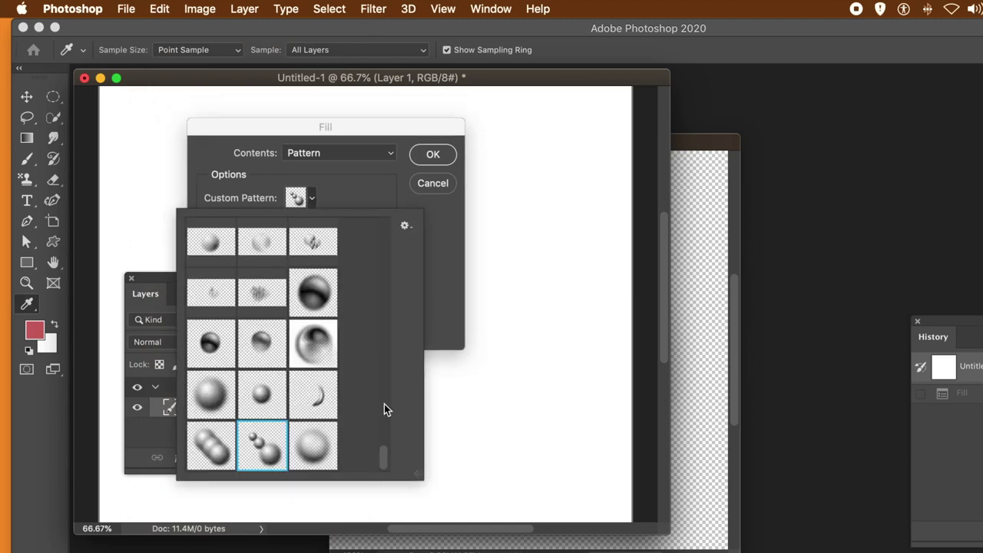
left_click(384, 455)
left_click(321, 451)
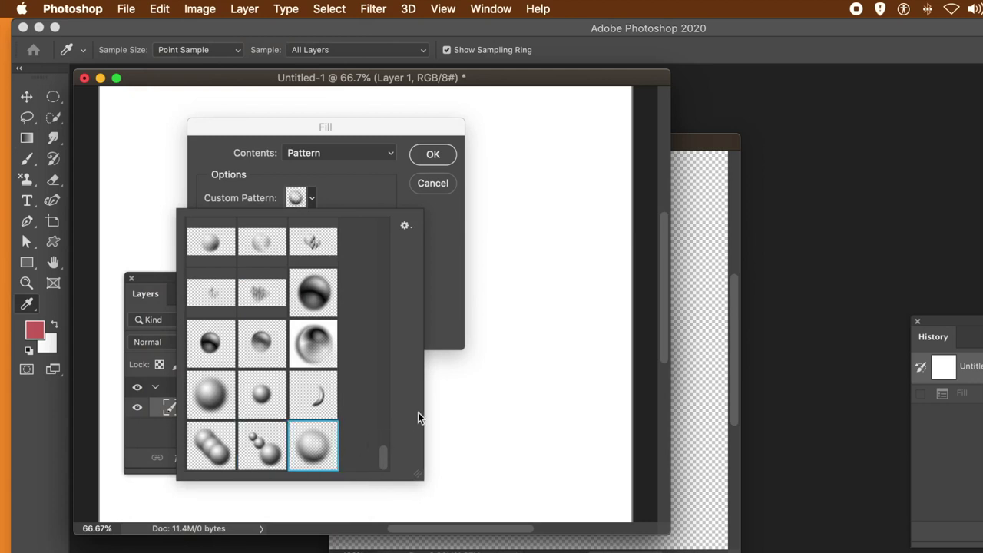
left_click(430, 342)
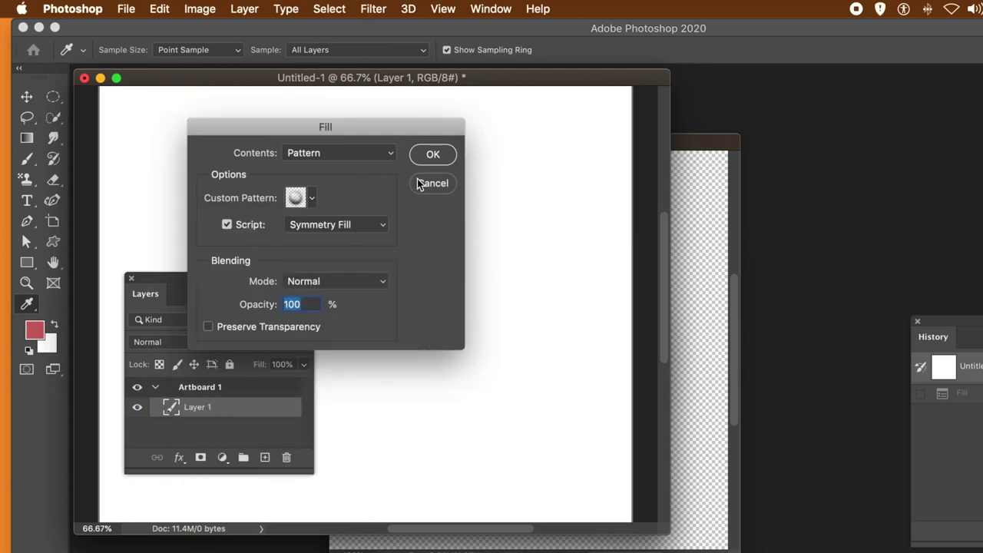
left_click(426, 161)
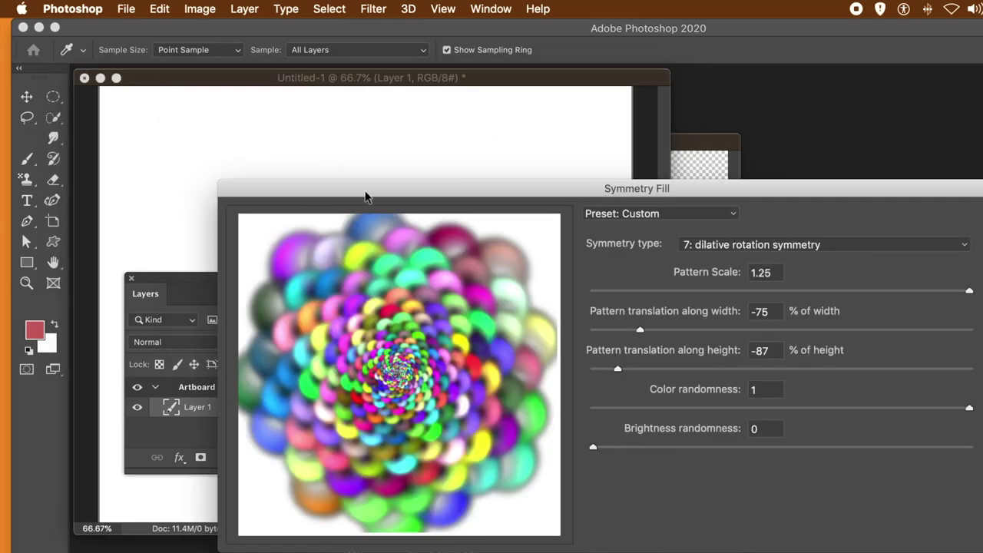
- Set the pattern translation to 86% of width and 54% of height and apply the Symmetry Fill
left_click_drag(376, 193, 208, 103)
left_click_drag(528, 234, 776, 242)
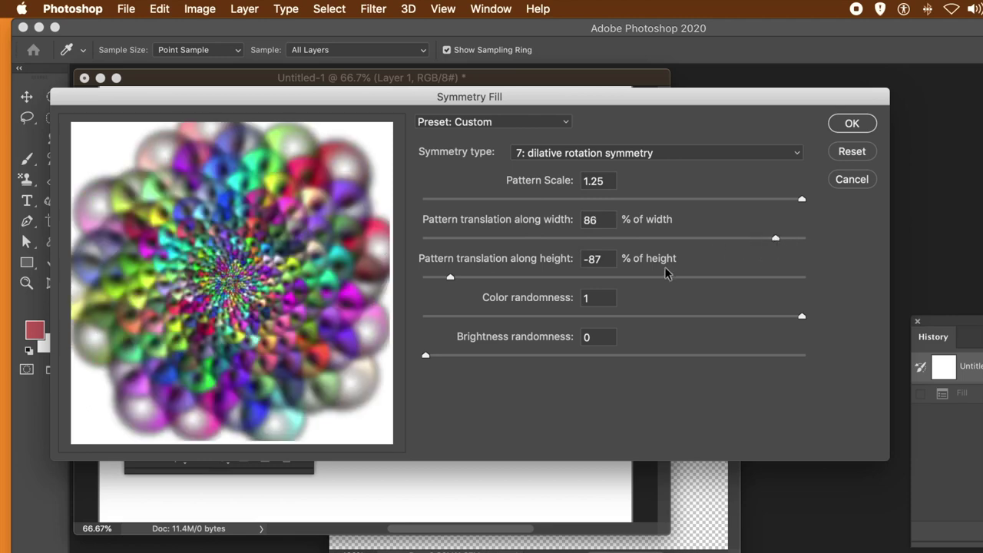
left_click(712, 277)
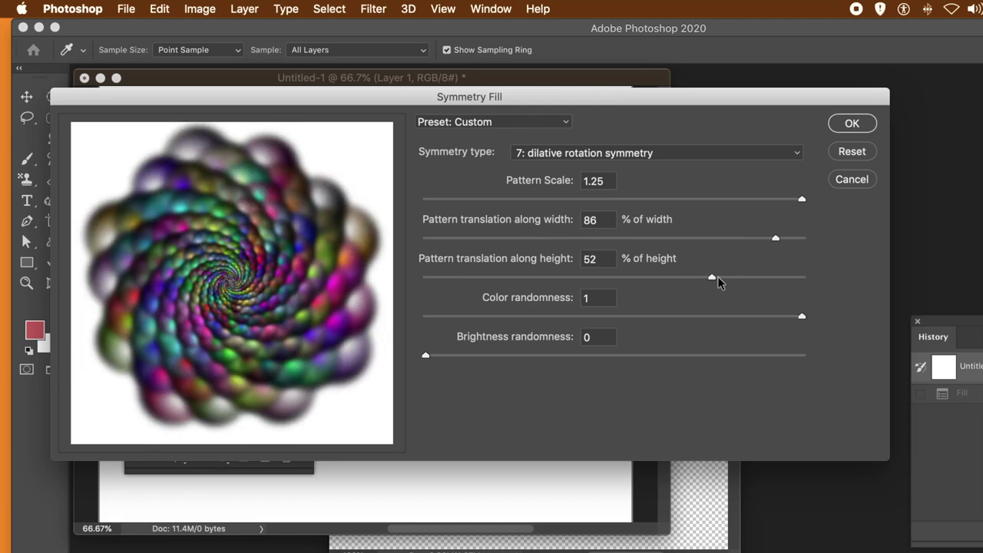
mouse_move(717, 277)
left_mouse_down()
mouse_move(735, 278)
mouse_move(714, 278)
left_mouse_up()
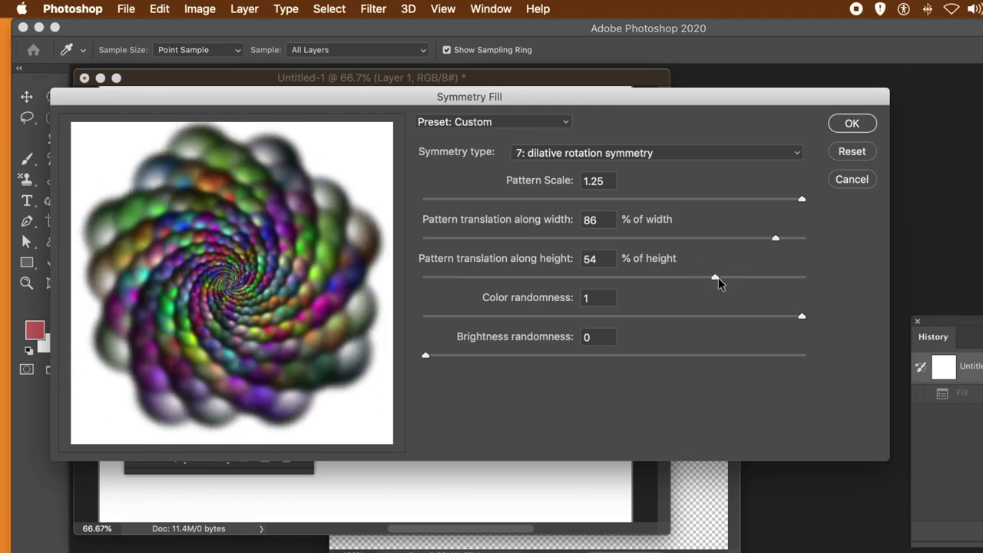
left_click(684, 97)
left_click_drag(684, 97, 575, 107)
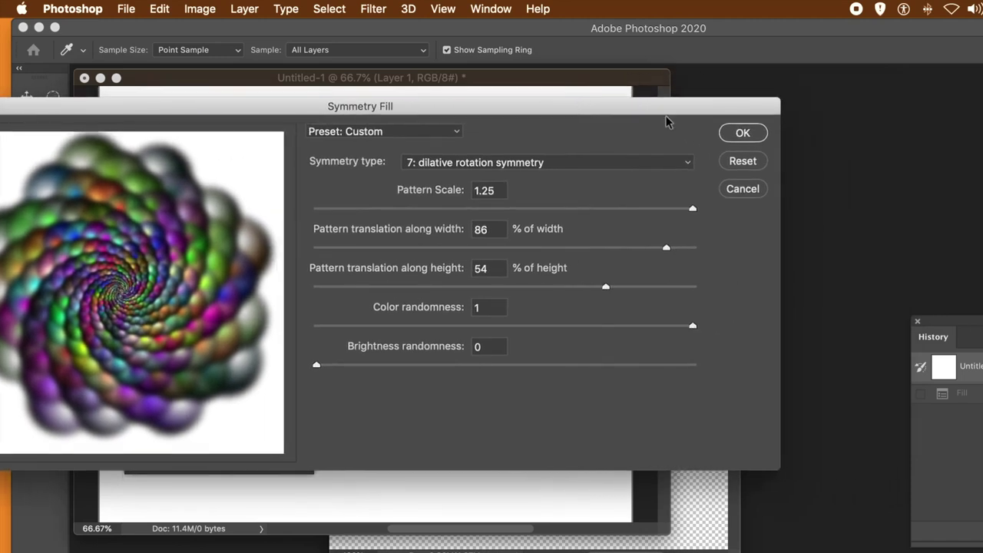
left_click(743, 134)
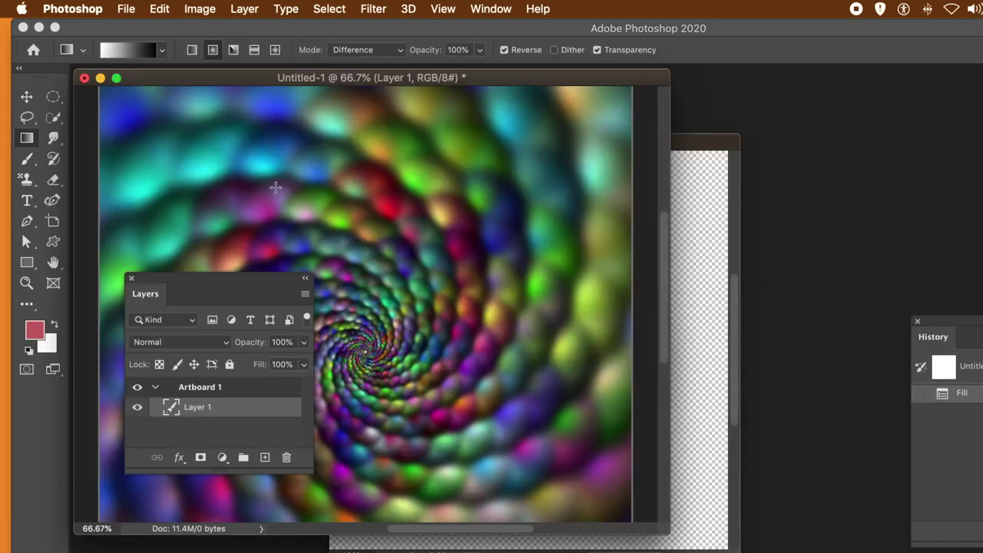
- Undo the spiral fill in Untitled-1 and return Untitled-2 to its history state where the layer mask was added
left_click_drag(190, 288, 166, 401)
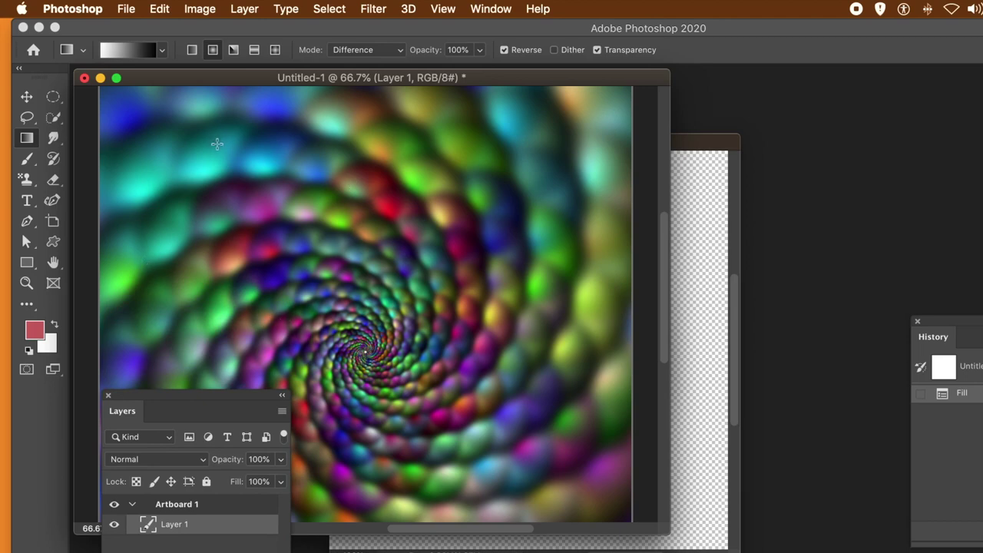
key("super+z")
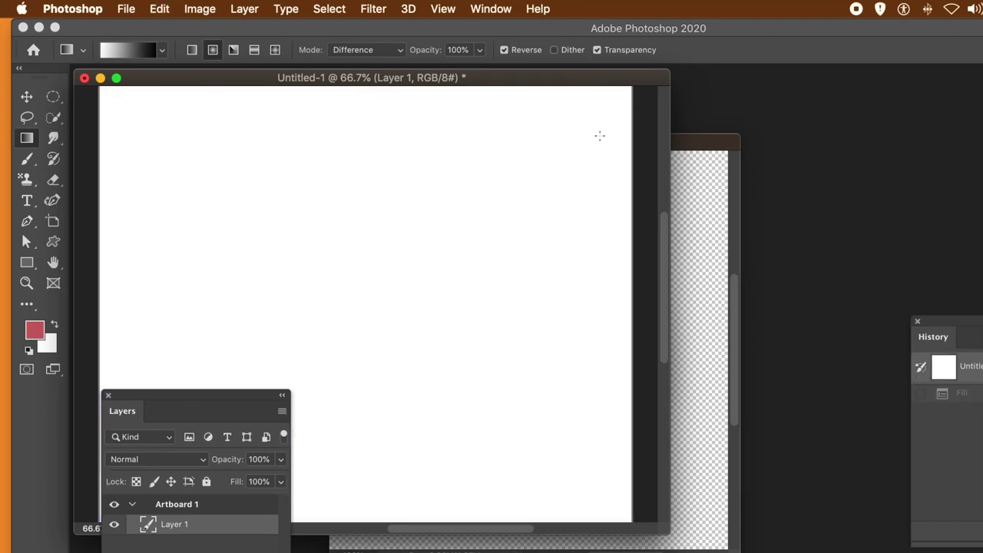
left_click(679, 143)
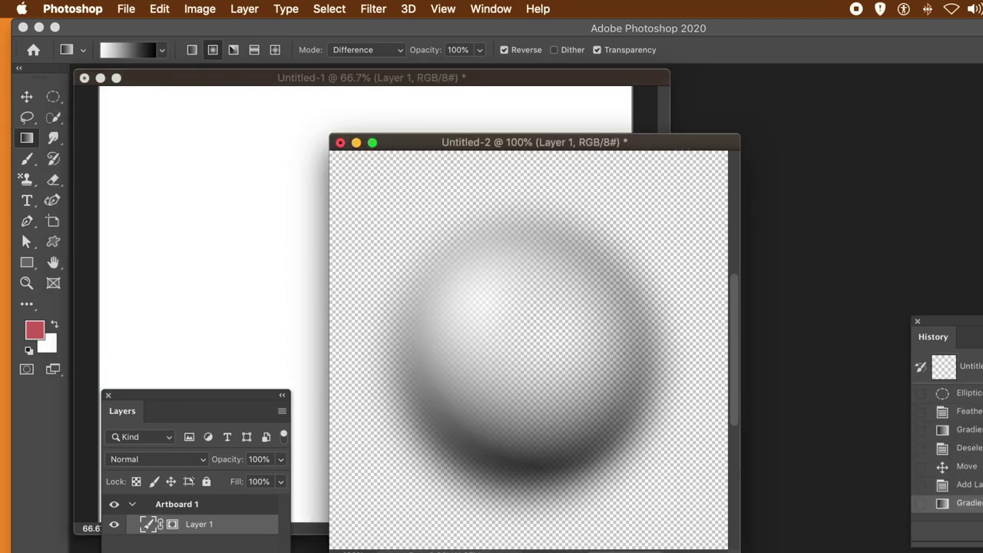
left_click(969, 485)
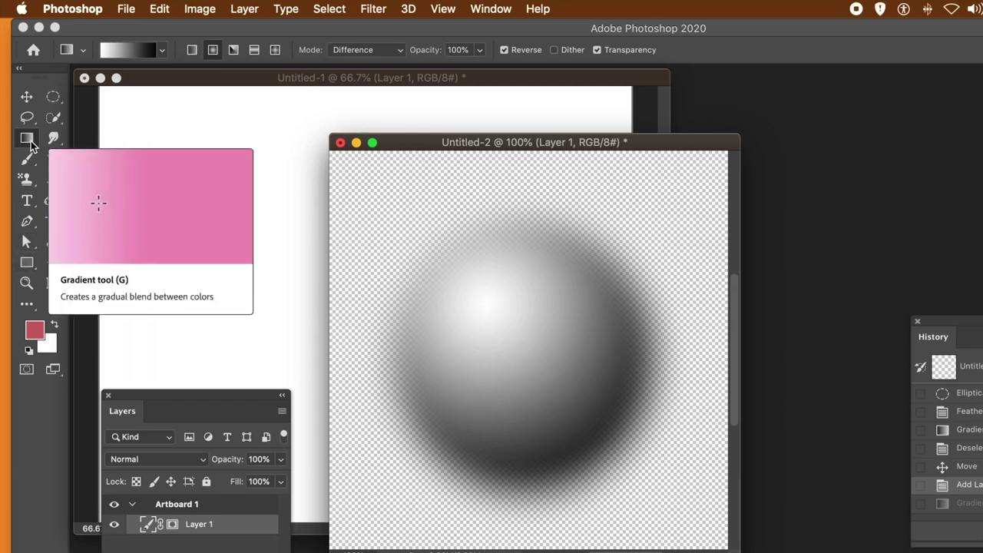
- Scatter radial gradient spots of various sizes across the sphere on Layer 1's mask, using Difference mode
left_click(173, 525)
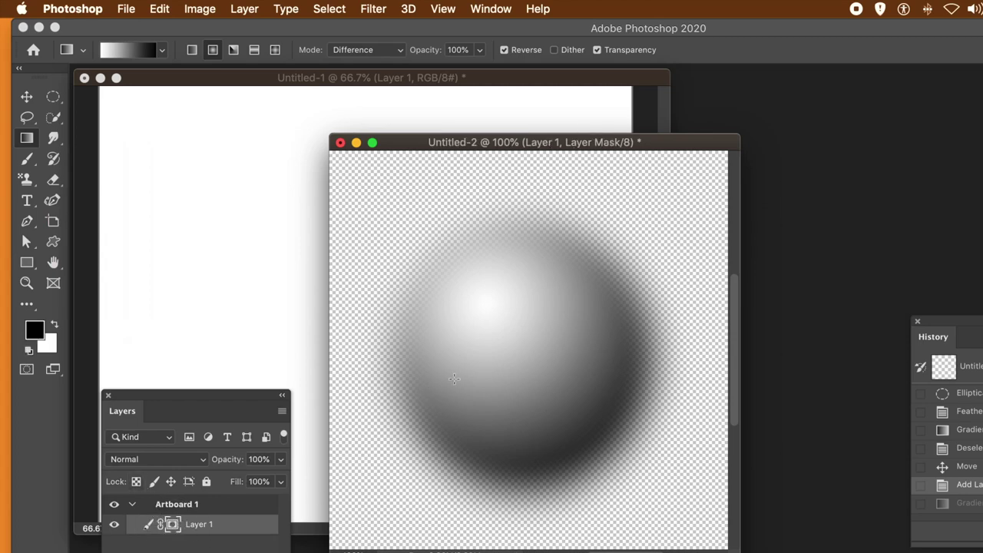
left_click_drag(492, 409, 521, 375)
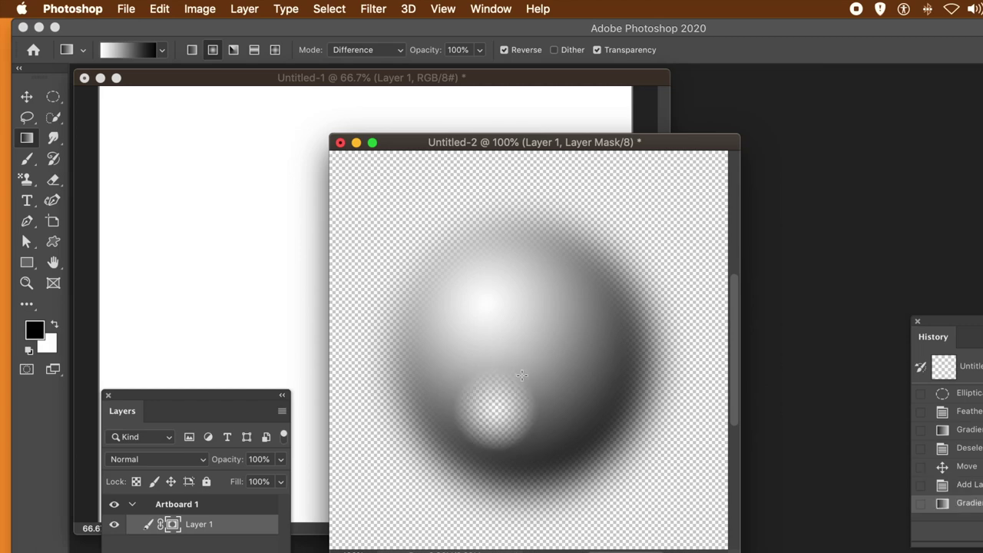
left_click_drag(593, 357, 569, 389)
left_click_drag(525, 307, 539, 338)
left_click_drag(605, 297, 595, 313)
left_click_drag(586, 421, 578, 414)
left_click_drag(556, 451, 562, 418)
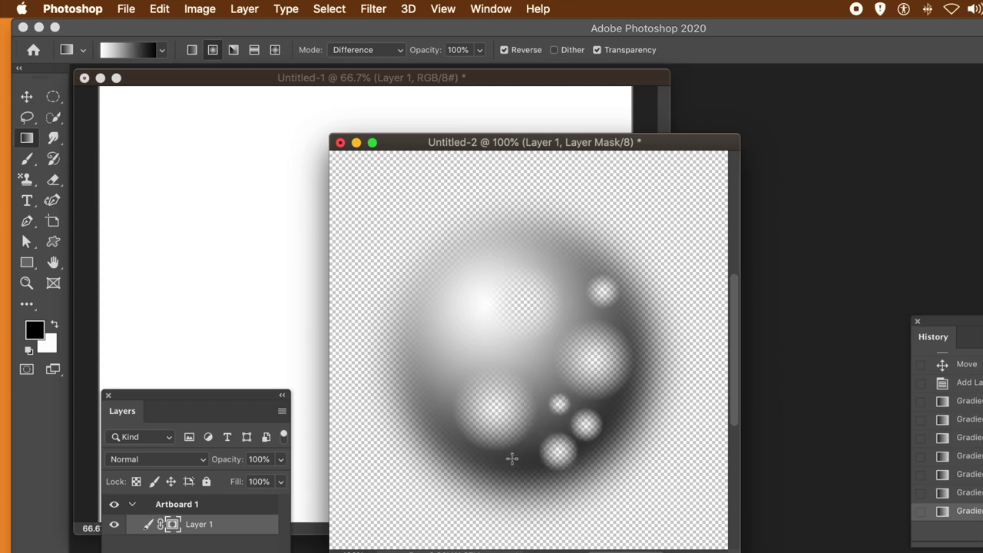
left_click_drag(517, 458, 510, 467)
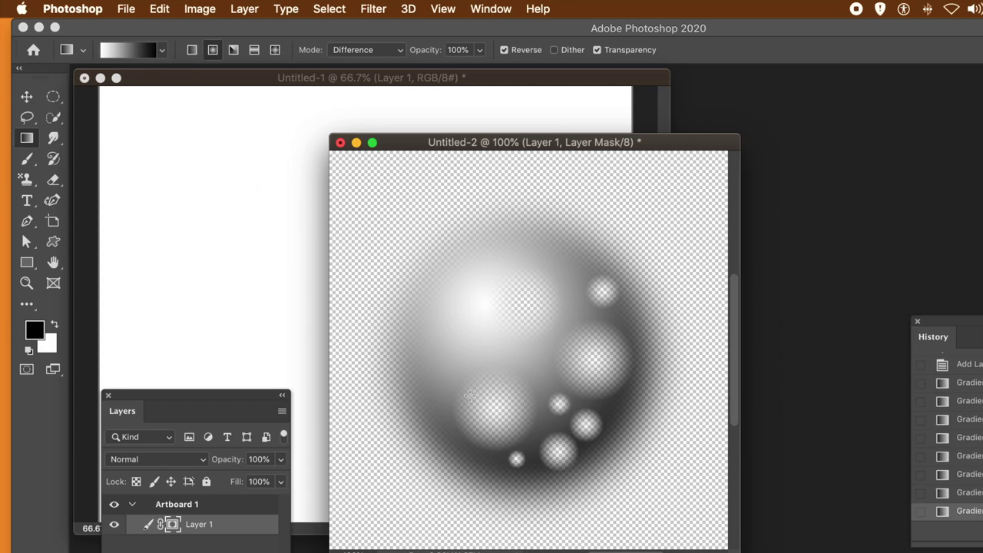
left_click_drag(434, 397, 456, 449)
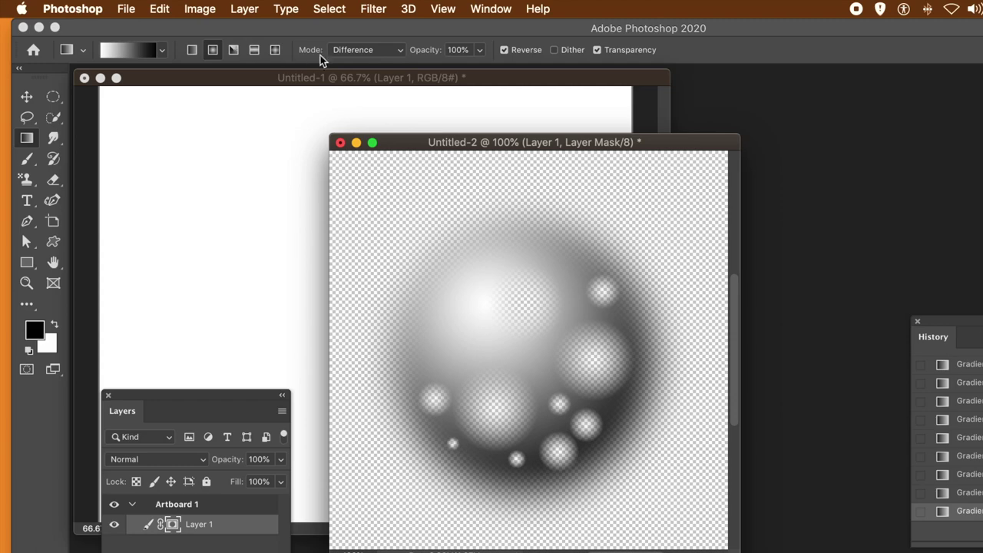
left_click_drag(410, 342, 409, 352)
left_click_drag(572, 269, 574, 311)
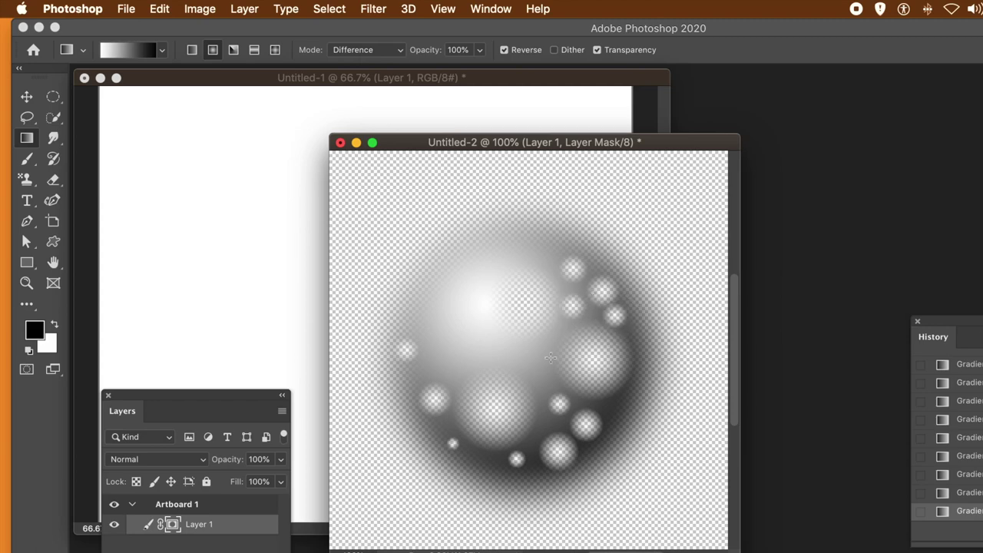
left_click_drag(536, 358, 556, 361)
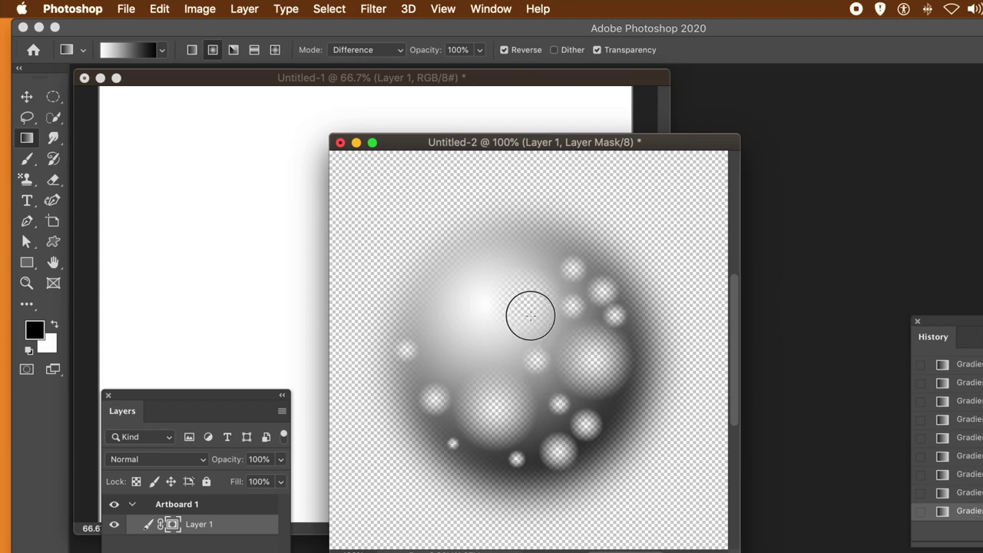
- Draw smaller radial gradients inside the larger mask spots to form rings, and add more small spots on the sphere's left side
left_click_drag(575, 360, 585, 381)
mouse_move(492, 410)
left_mouse_down()
mouse_move(515, 425)
mouse_move(507, 413)
left_mouse_up()
mouse_move(466, 332)
left_mouse_down()
mouse_move(509, 347)
mouse_move(504, 367)
mouse_move(466, 339)
mouse_move(484, 343)
mouse_move(475, 341)
left_mouse_up()
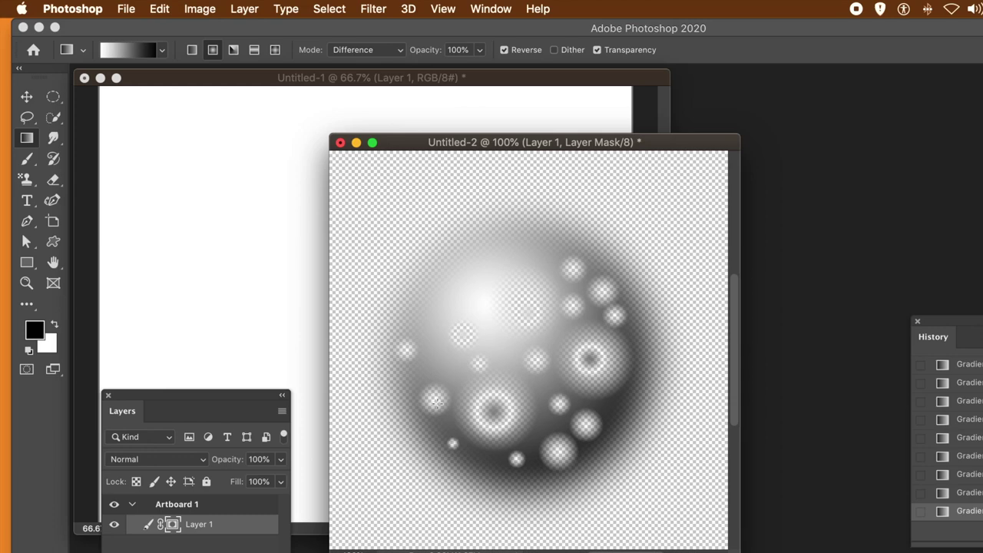
left_click_drag(428, 397, 440, 404)
left_click_drag(431, 354, 455, 367)
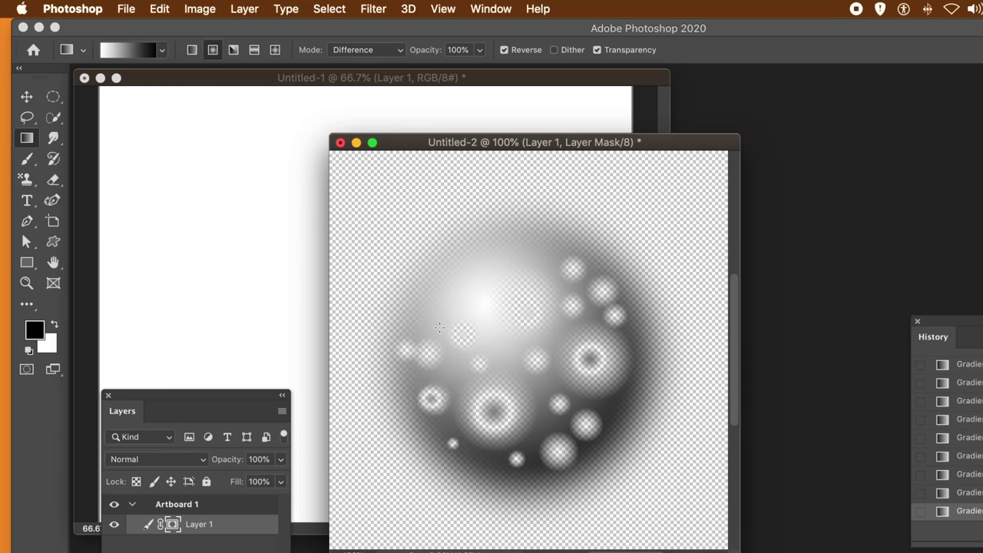
- Add one more small radial gradient spot to the sphere's mask and define the masked sphere as a pattern with the default name
left_click_drag(438, 301, 465, 290)
left_click(156, 9)
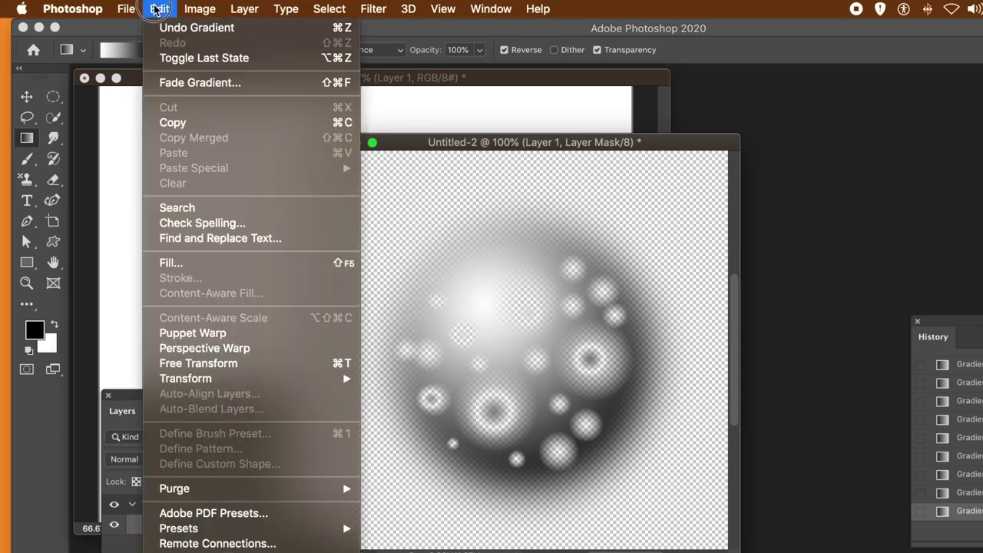
left_click(125, 9)
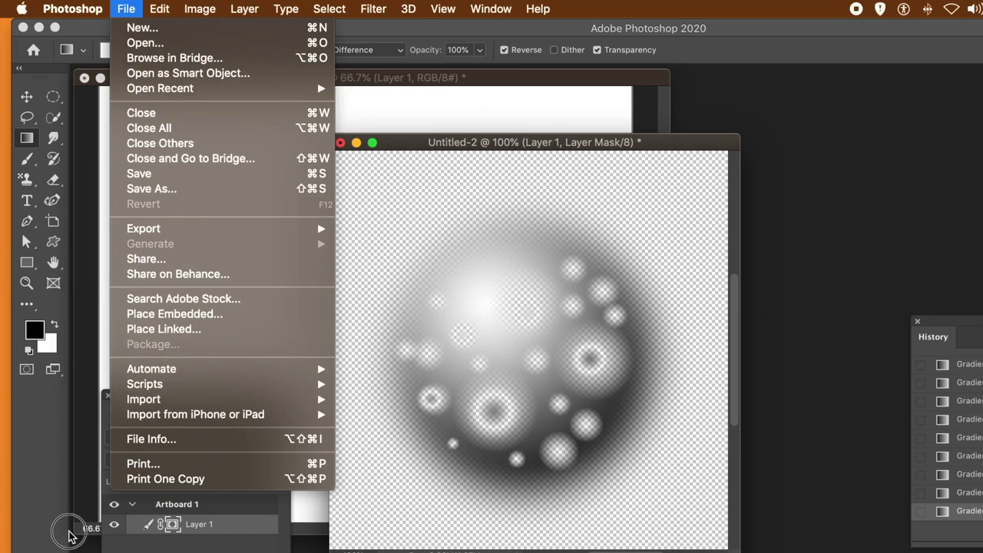
left_click(148, 524)
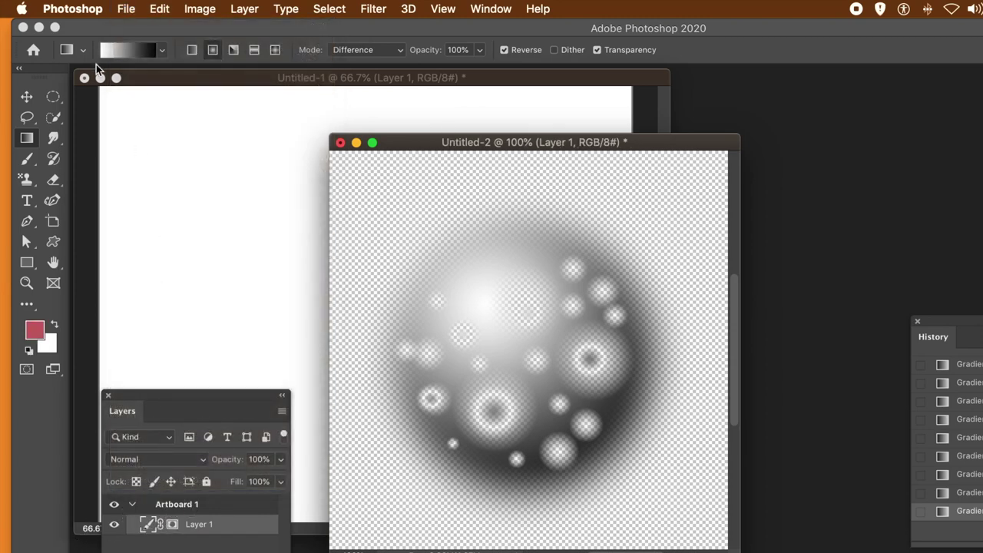
left_click(159, 10)
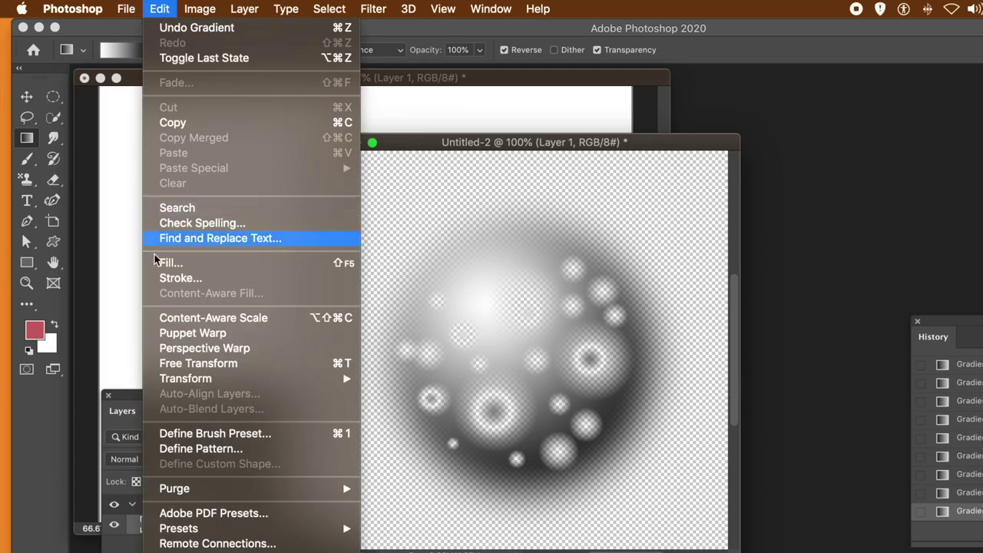
left_click(197, 449)
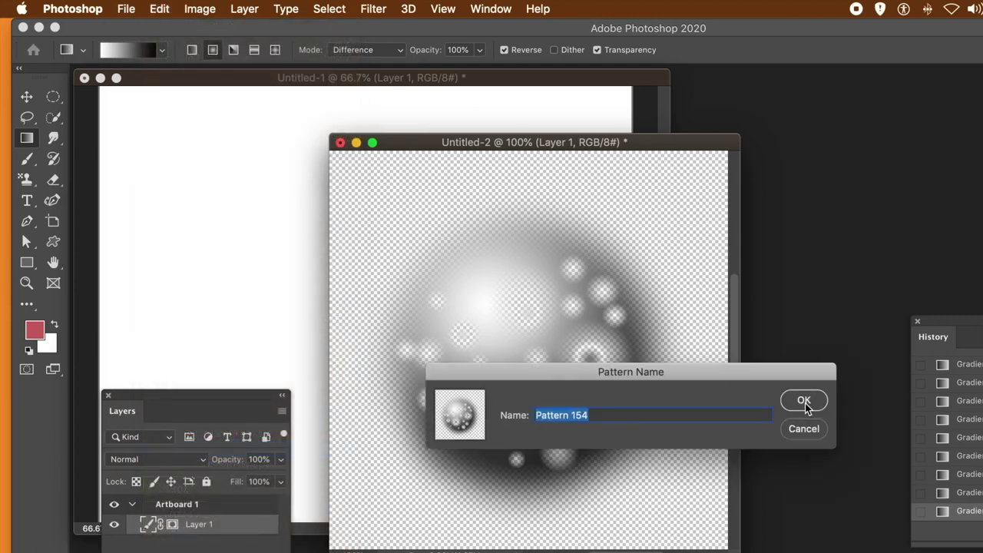
left_click(803, 400)
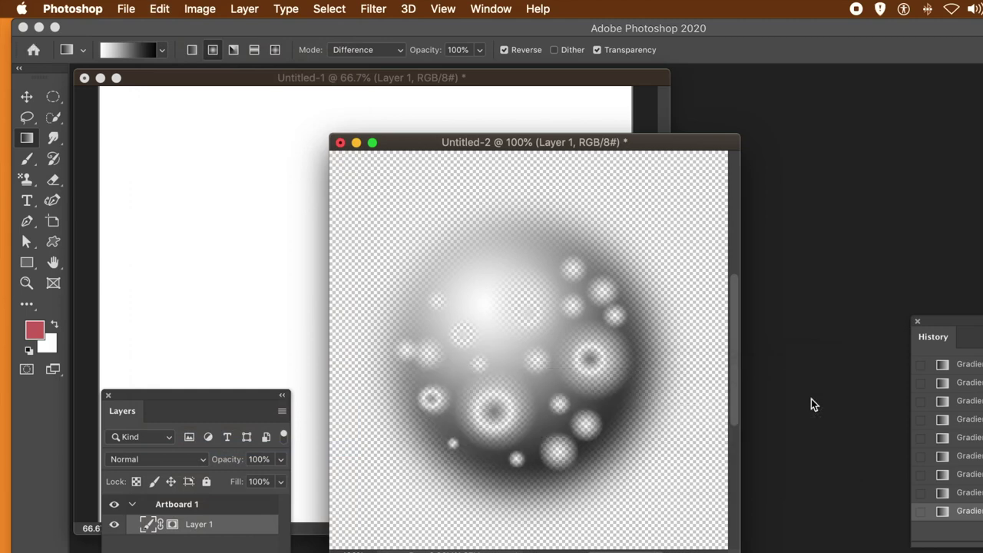
- Start a scripted Symmetry Fill on Untitled-1 using the newly defined spotted sphere pattern in Normal mode at 100% opacity
left_click(297, 80)
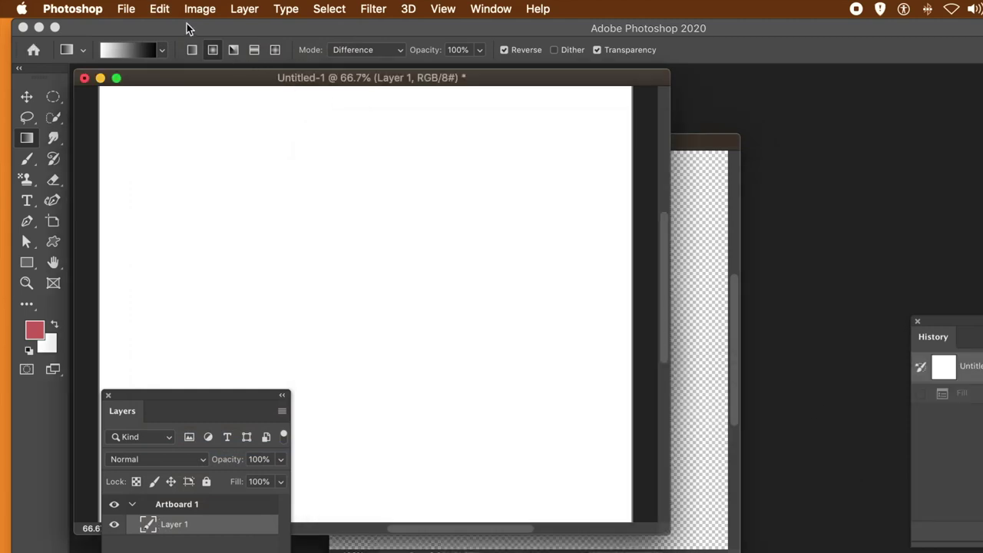
left_click(156, 10)
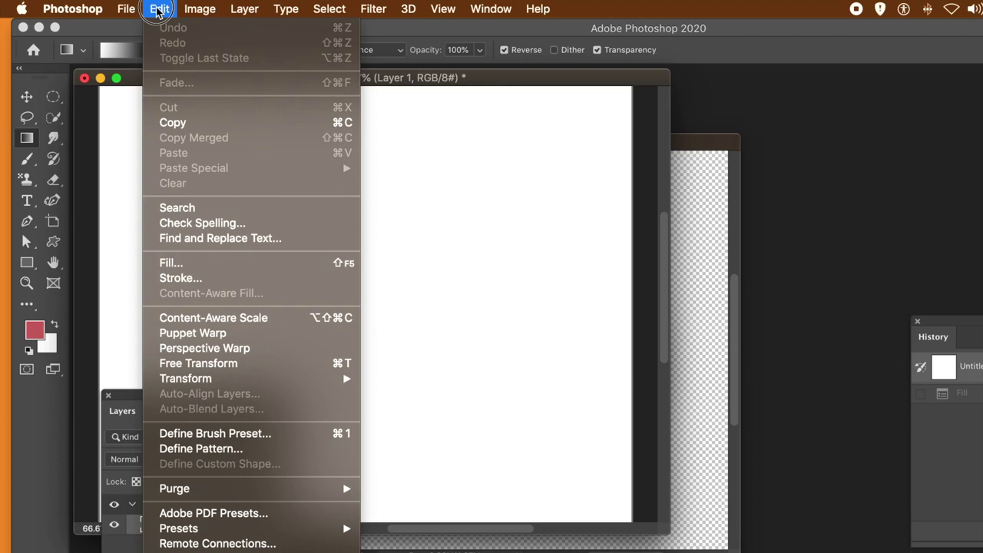
left_click(192, 266)
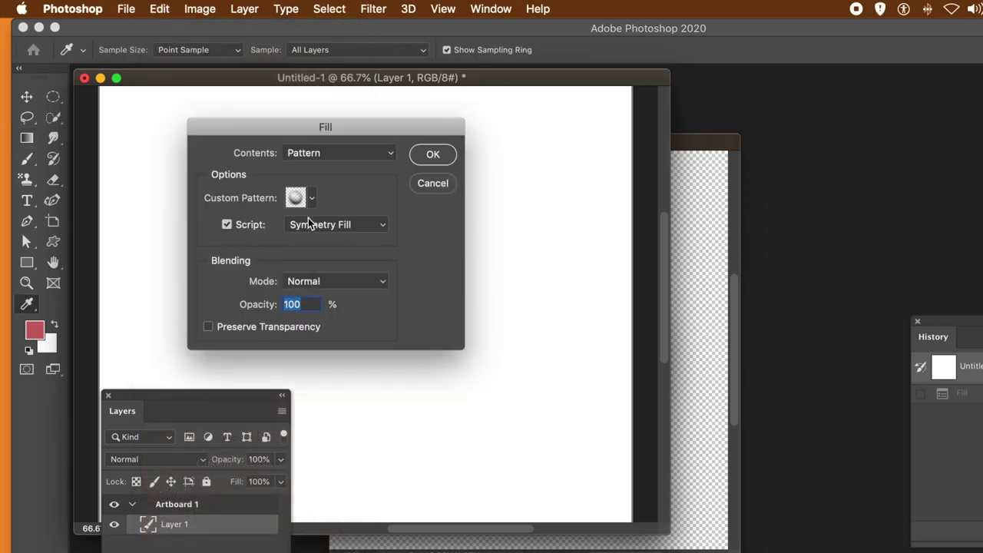
left_click(311, 204)
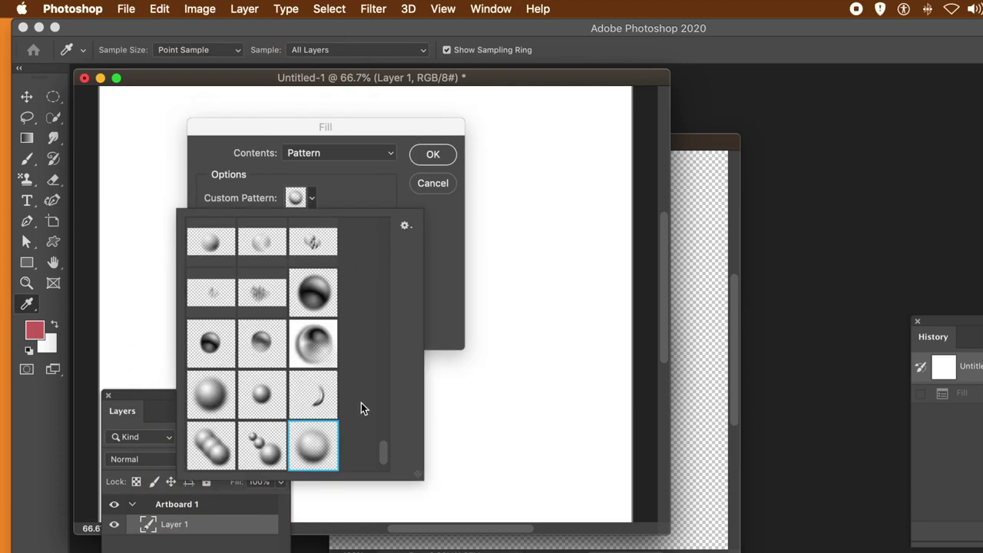
left_click_drag(387, 453, 379, 465)
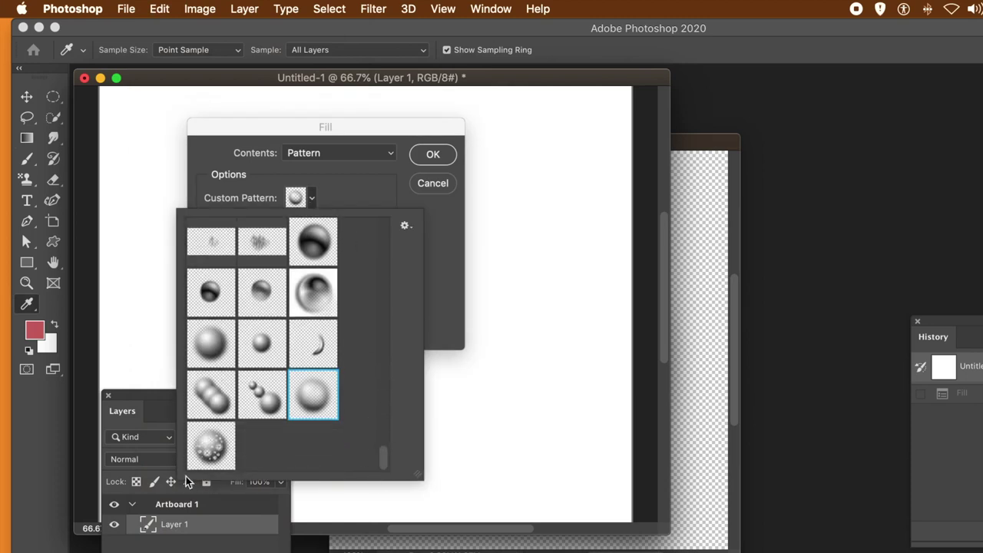
left_click(212, 448)
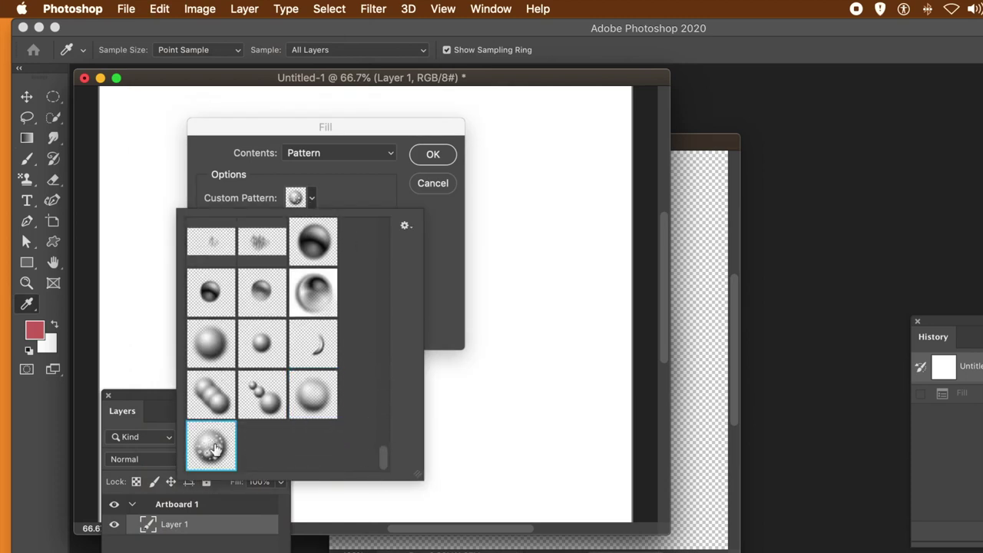
left_click(434, 326)
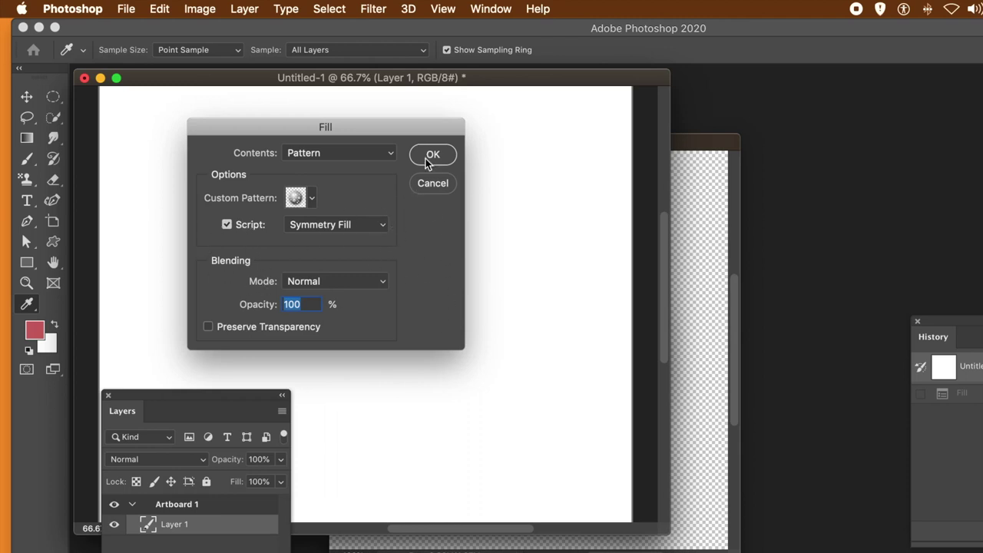
key("Return")
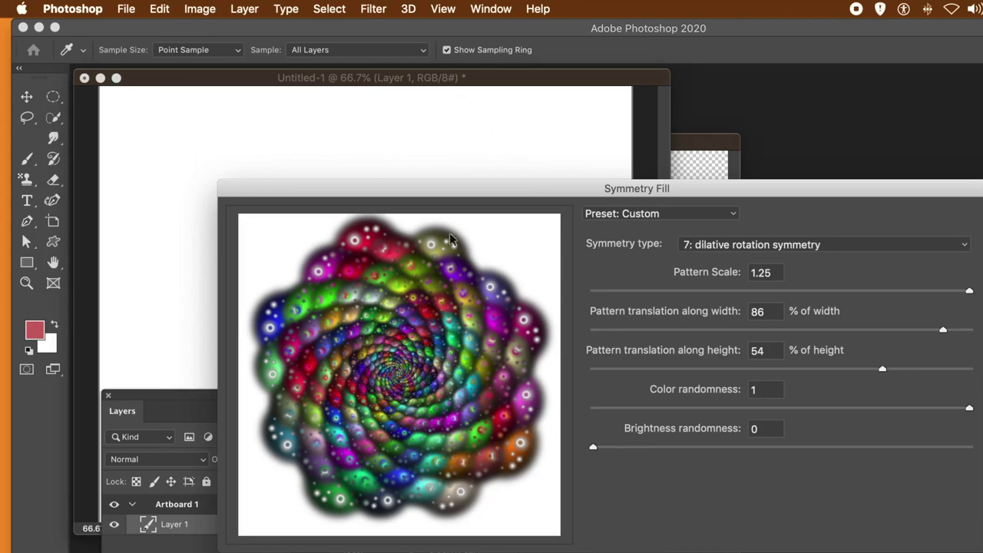
- Set the pattern translation along width to -74% and apply the Symmetry Fill
left_click_drag(459, 188, 250, 113)
left_click_drag(504, 256, 436, 256)
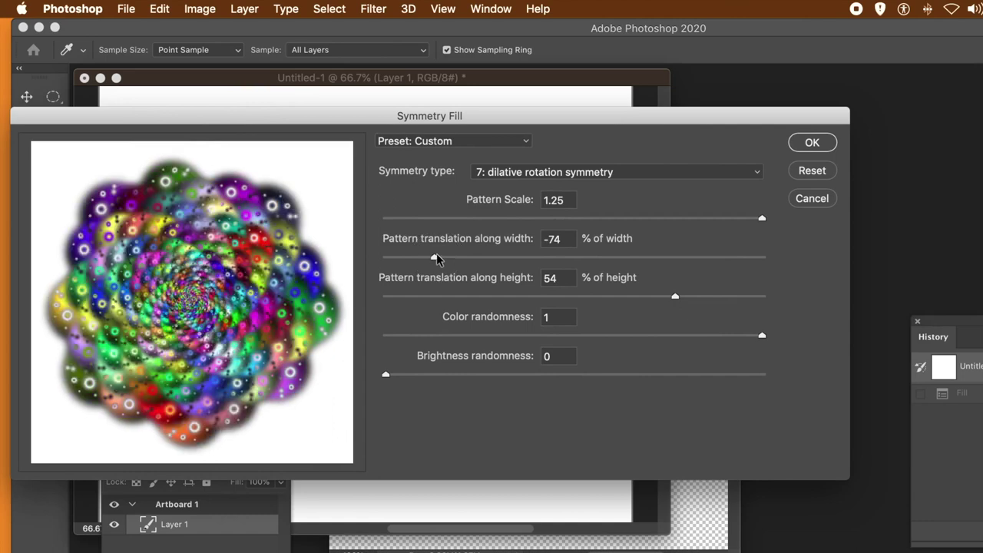
left_click(810, 144)
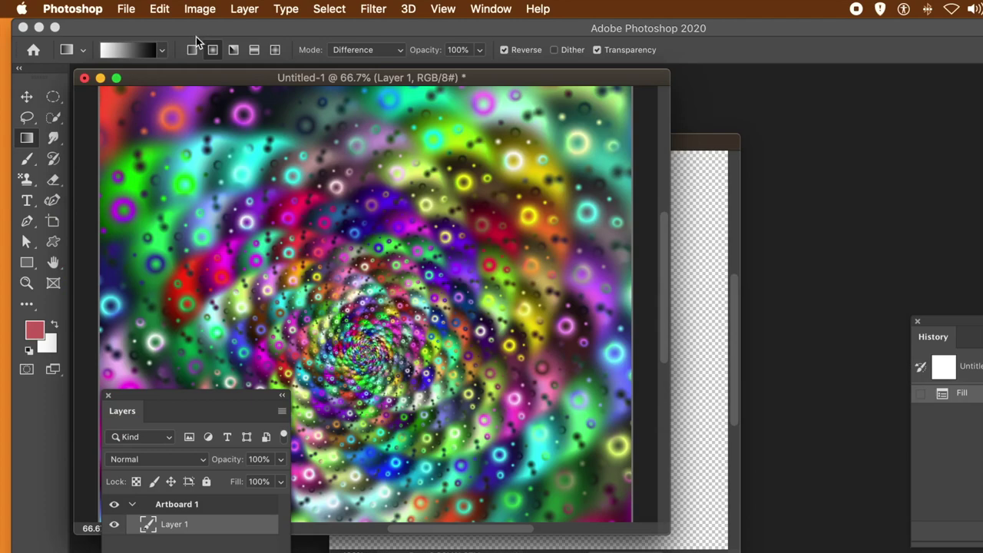
- Undo the last fill in Untitled-1 and start another Symmetry Fill with the same spotted sphere pattern
left_click(153, 11)
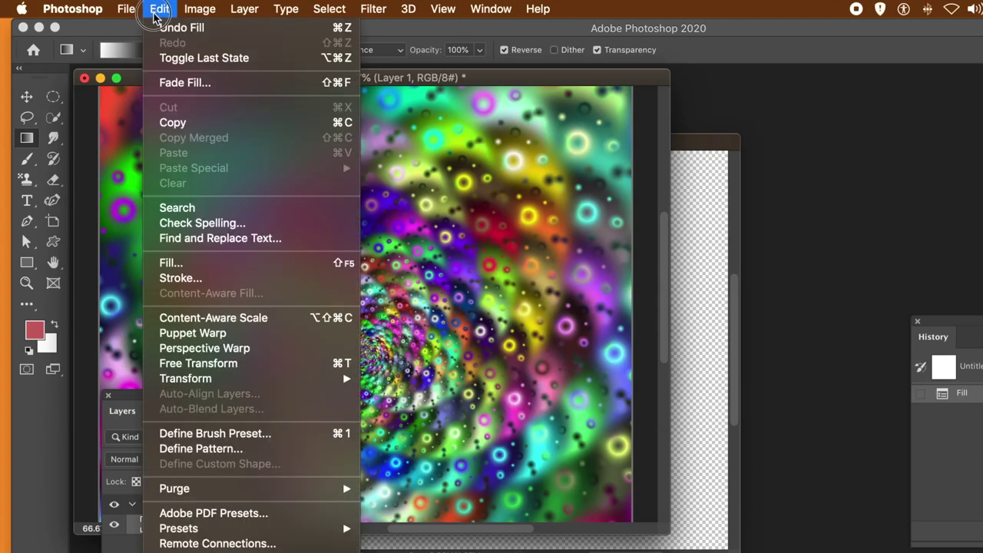
left_click(162, 28)
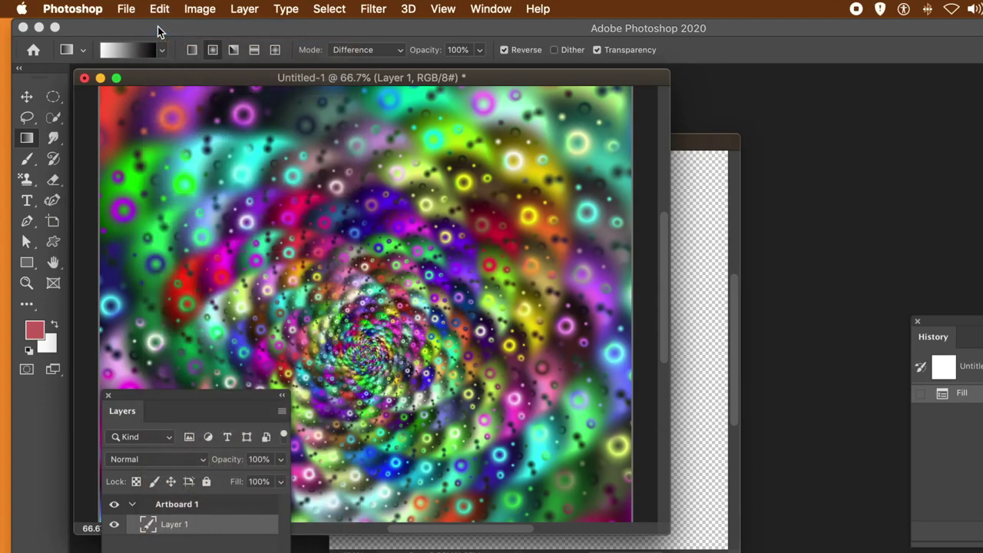
left_click(156, 11)
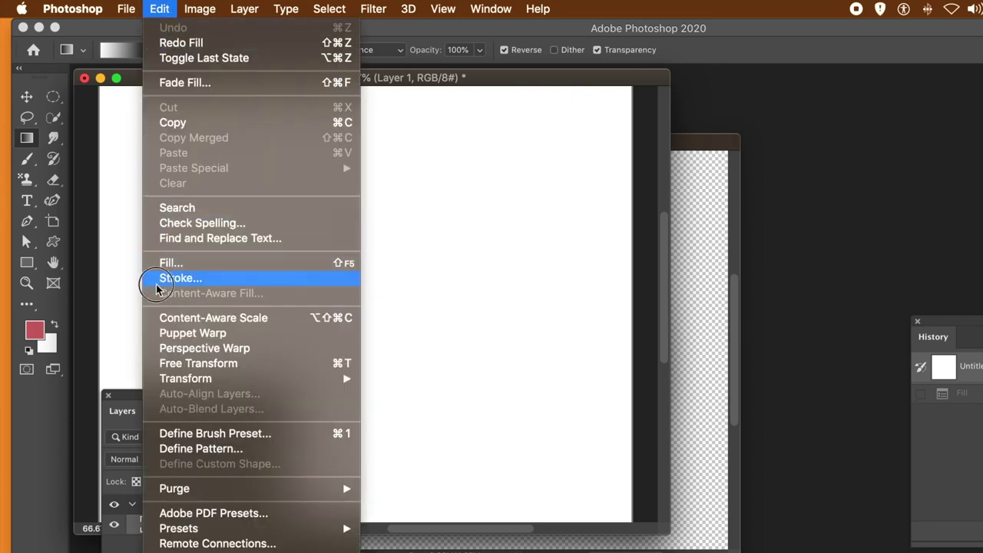
left_click(172, 265)
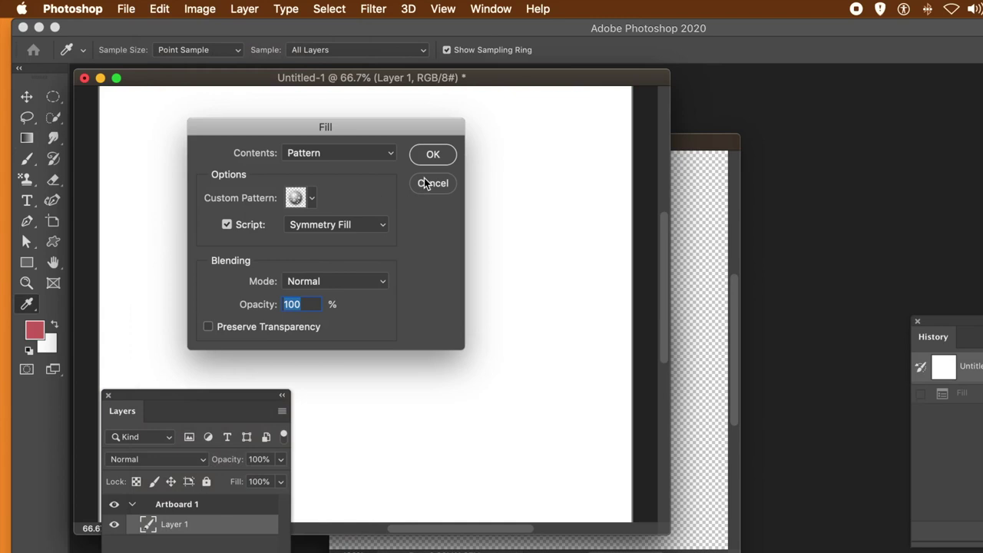
key("Return")
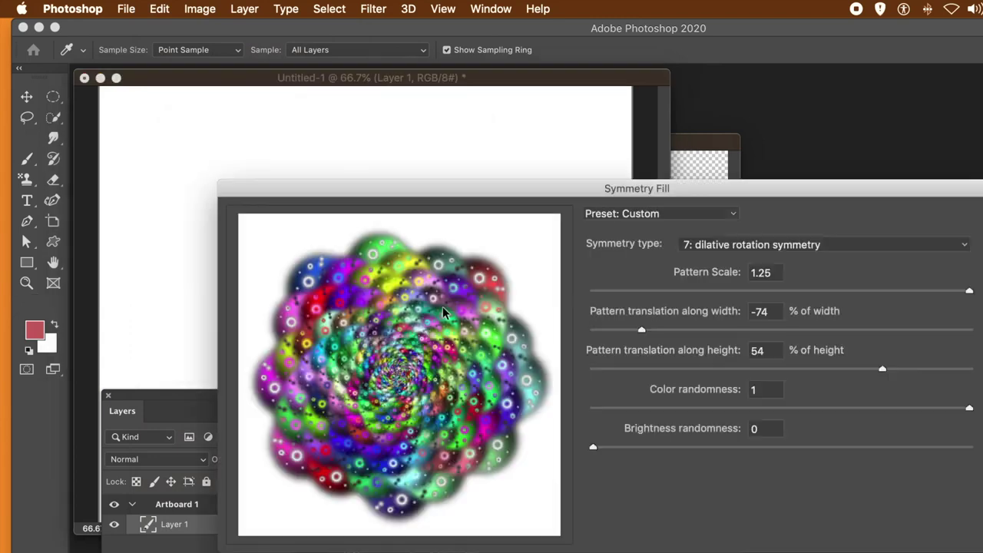
- Set the pattern translation along width to 71% and apply the Symmetry Fill to the canvas
left_click_drag(645, 192, 373, 183)
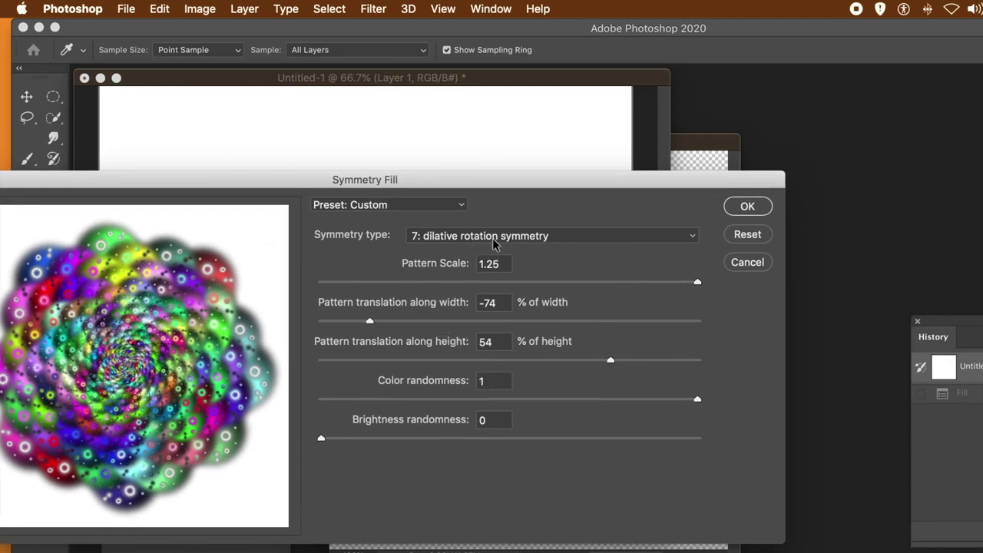
left_click(433, 321)
left_click(503, 321)
left_click_drag(512, 322, 643, 323)
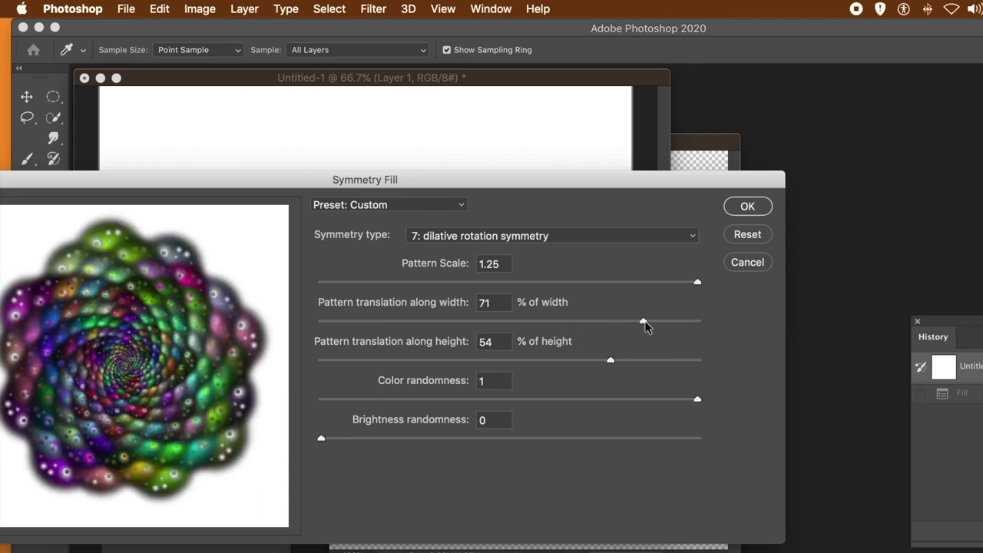
left_click(736, 205)
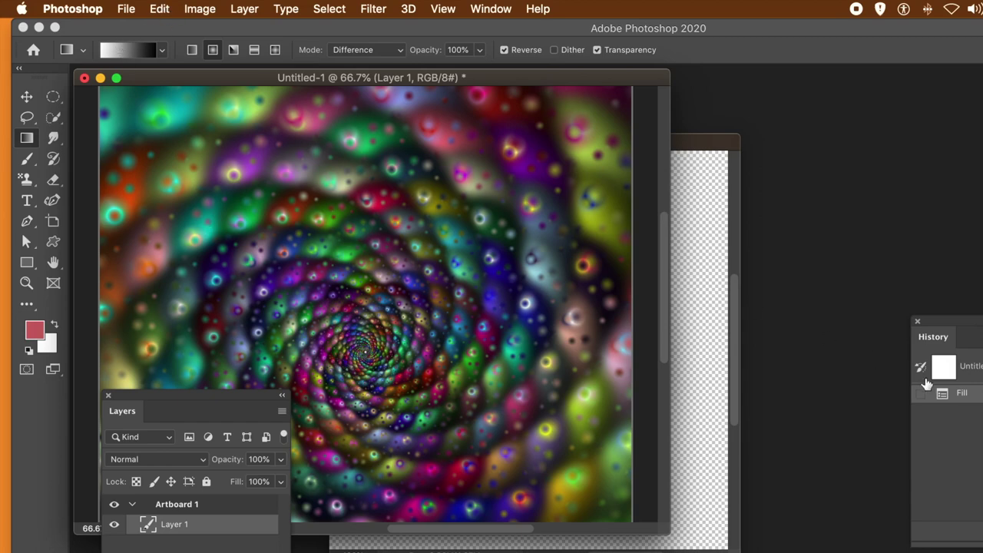
- Revert Untitled-1 to its initial history state and open the Liquify filter on the sphere layer in Untitled-2
left_click(963, 365)
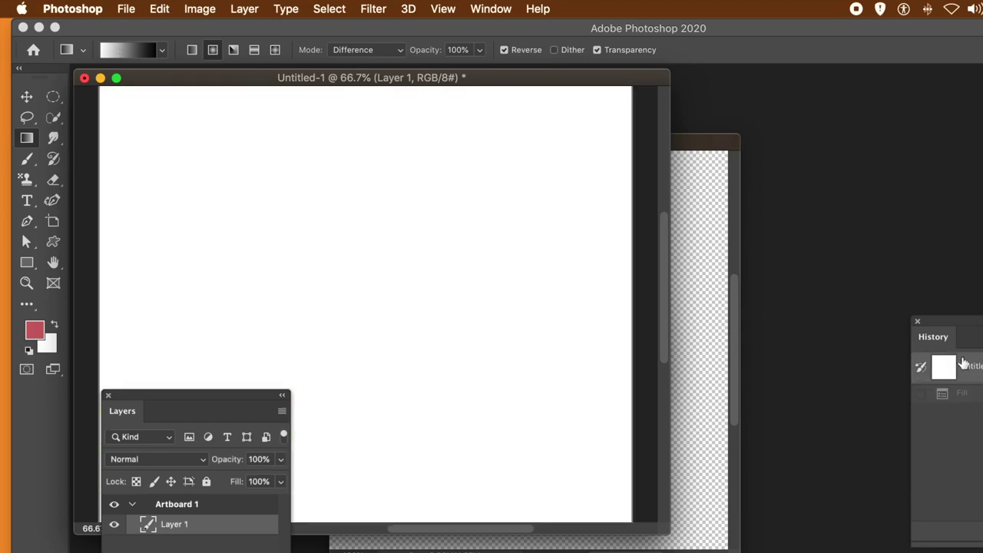
left_click(707, 152)
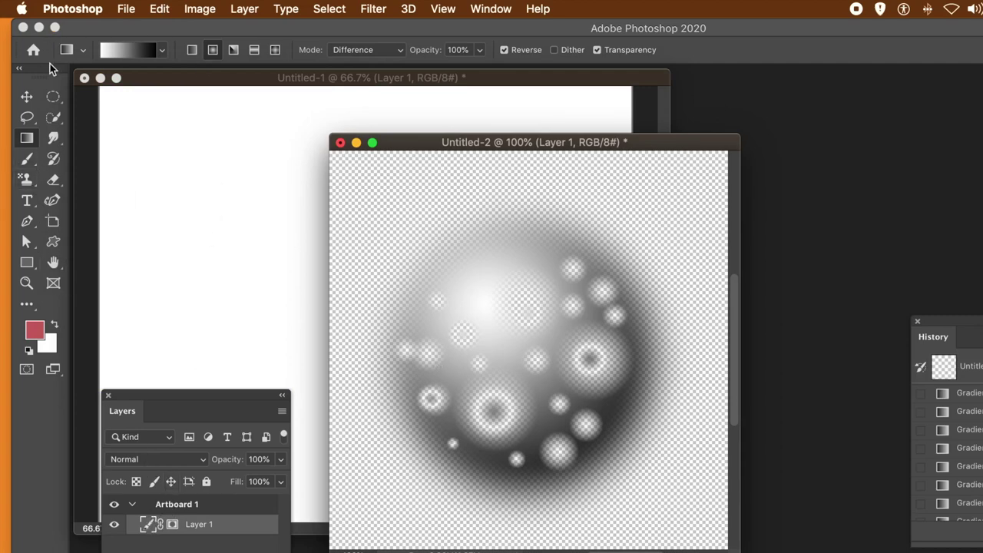
left_click(373, 9)
left_click(377, 32)
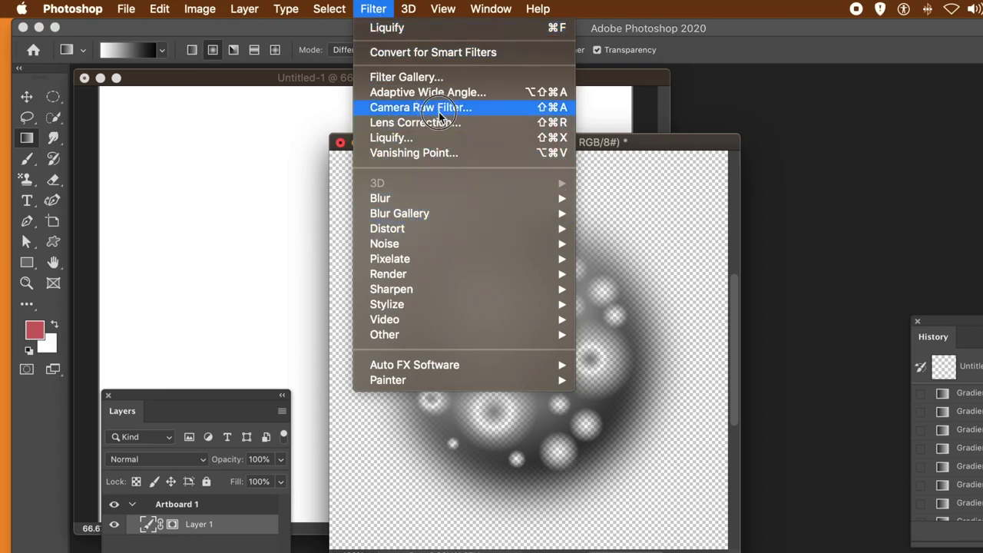
left_click(436, 138)
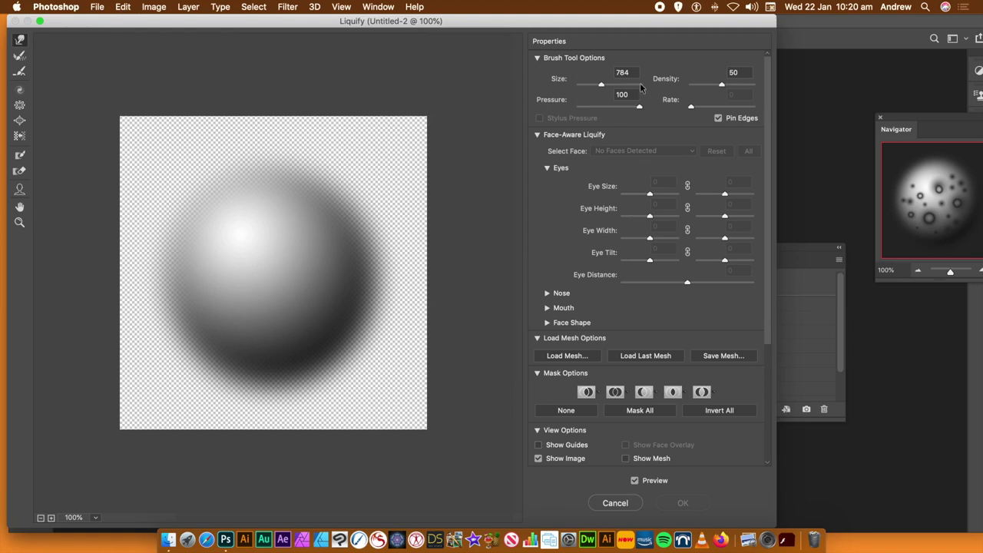
- Warp the sphere's lower right and left sides inward with a size 507 brush and apply the Liquify filter
left_click_drag(601, 86, 597, 86)
mouse_move(340, 307)
left_mouse_down()
mouse_move(284, 270)
mouse_move(257, 280)
left_mouse_up()
mouse_move(122, 319)
left_mouse_down()
mouse_move(215, 275)
mouse_move(287, 175)
mouse_move(271, 176)
mouse_move(256, 223)
left_mouse_up()
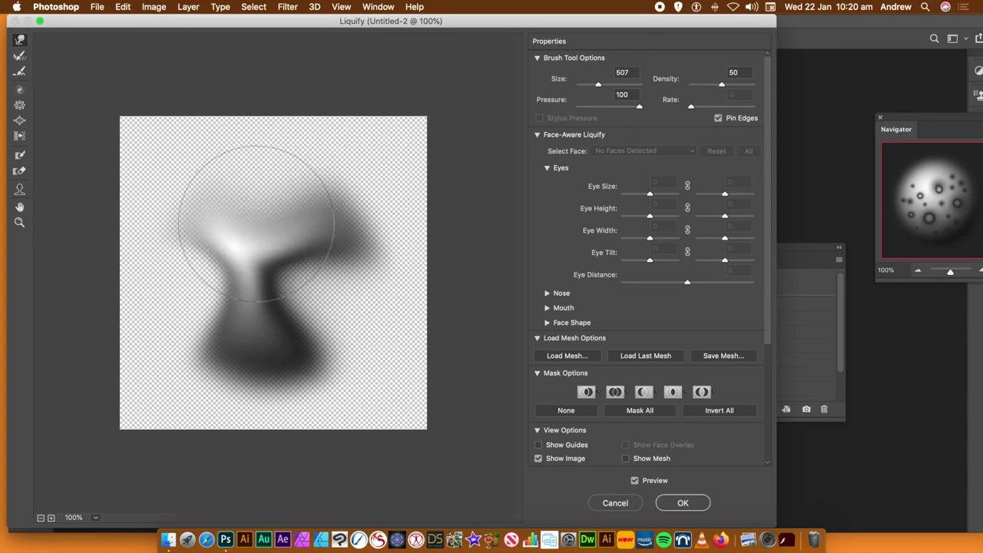
left_click(665, 503)
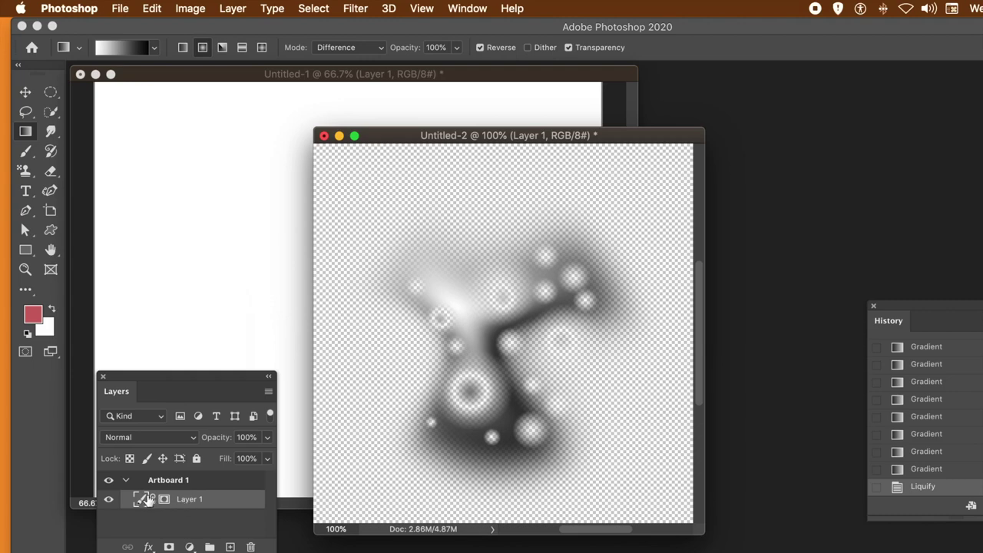
- Delete the layer mask from Layer 1 in Untitled-2
left_click(169, 501)
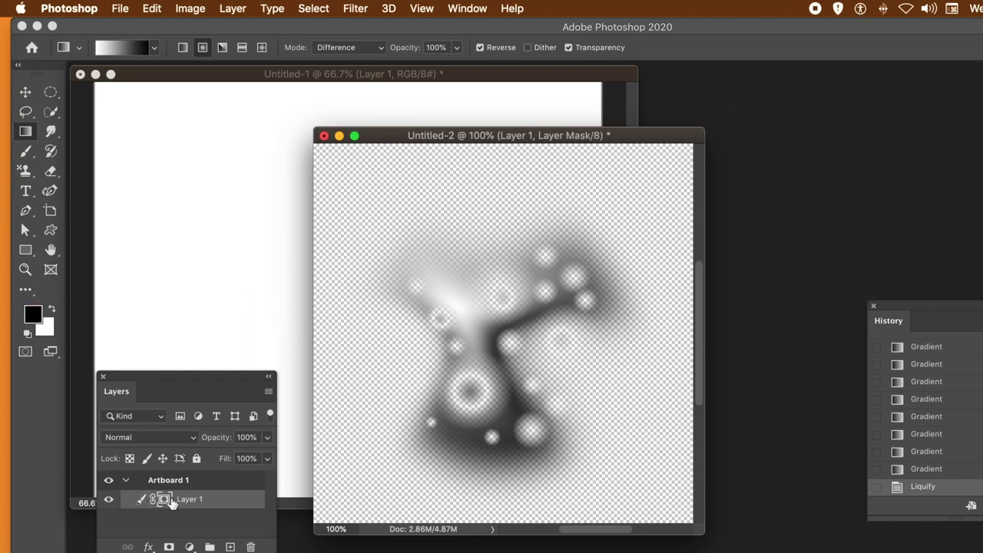
left_click(233, 10)
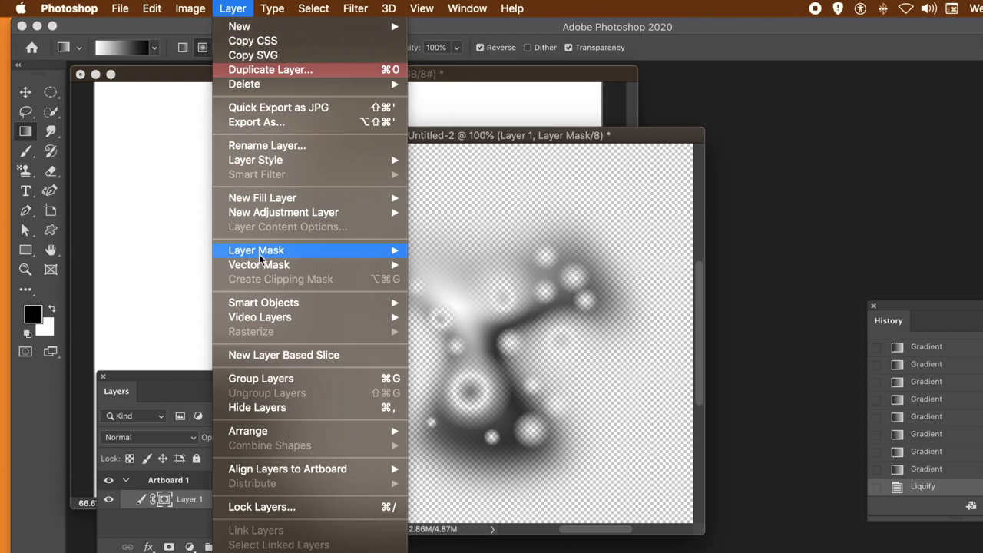
mouse_move(259, 254)
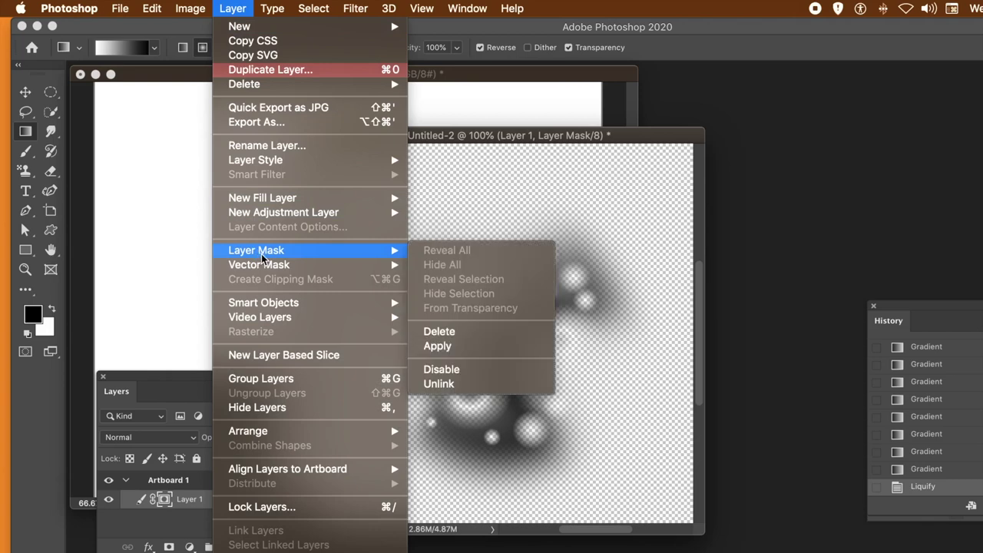
left_click(441, 336)
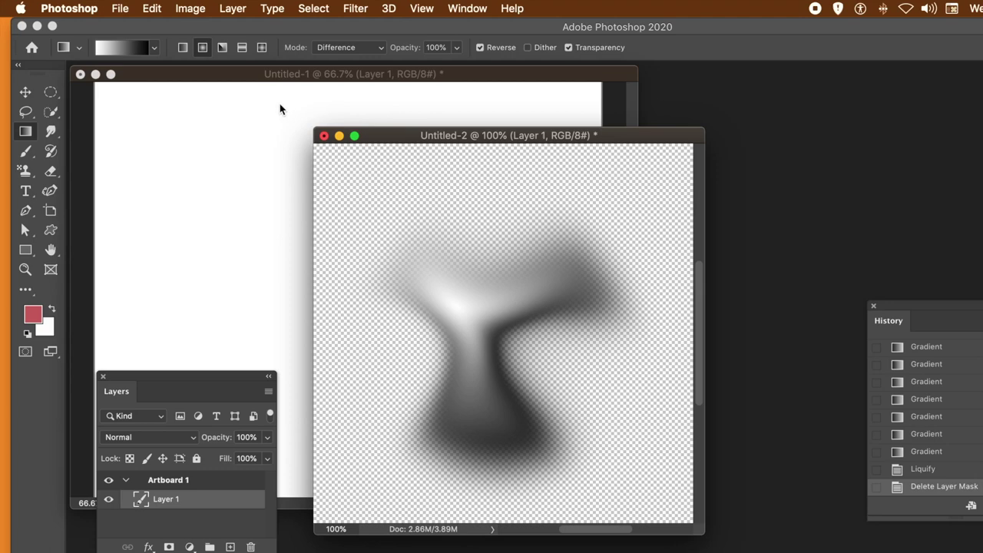
- Define the liquified, unmasked shape in Untitled-2 as a new pattern with the default name
left_click(151, 9)
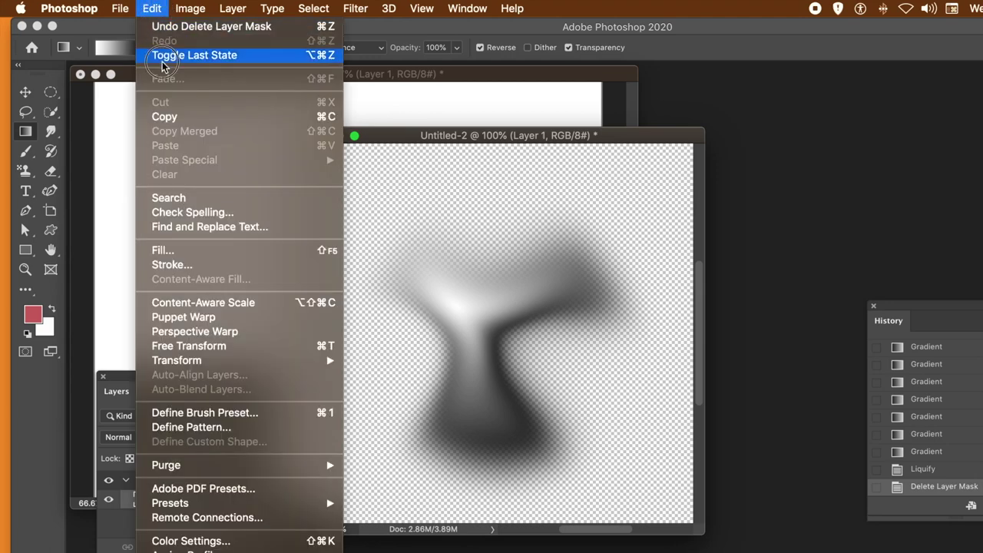
left_click(165, 427)
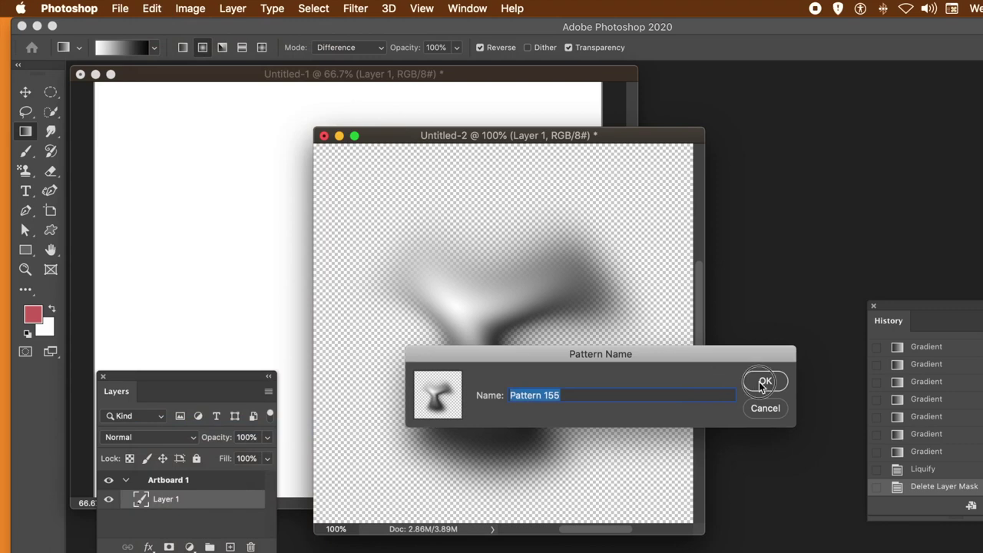
left_click(763, 381)
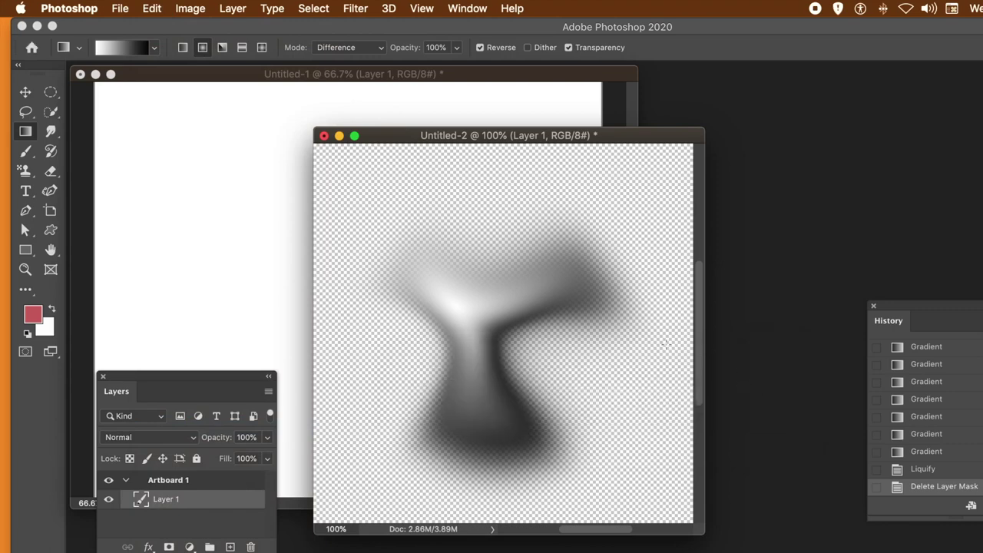
- Add a reveal-all layer mask to Layer 1 in Untitled-2
left_click(229, 9)
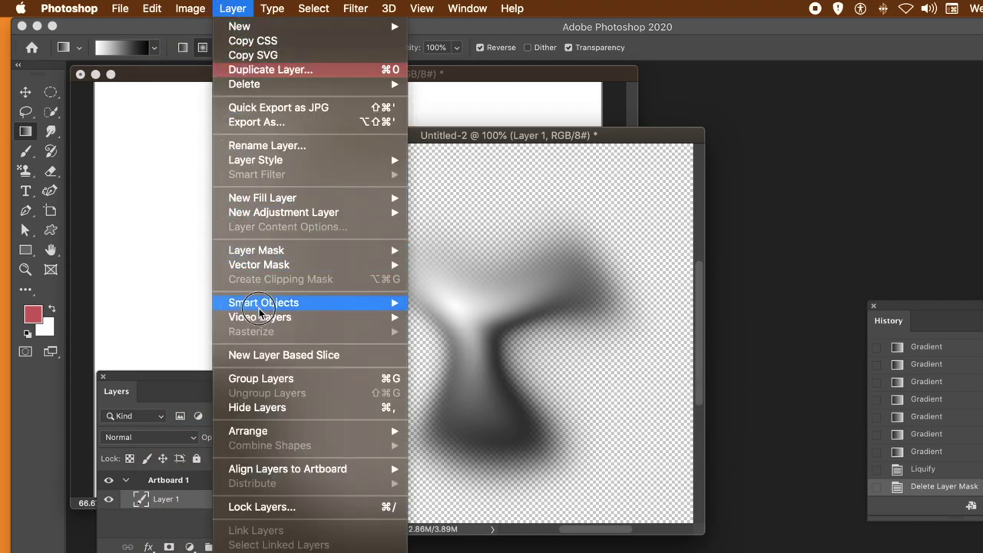
mouse_move(260, 319)
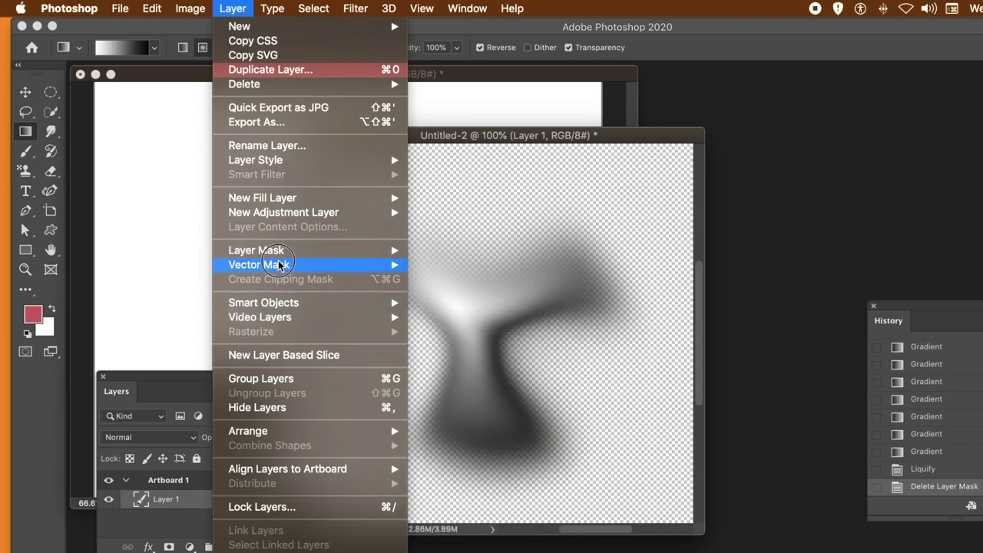
mouse_move(280, 258)
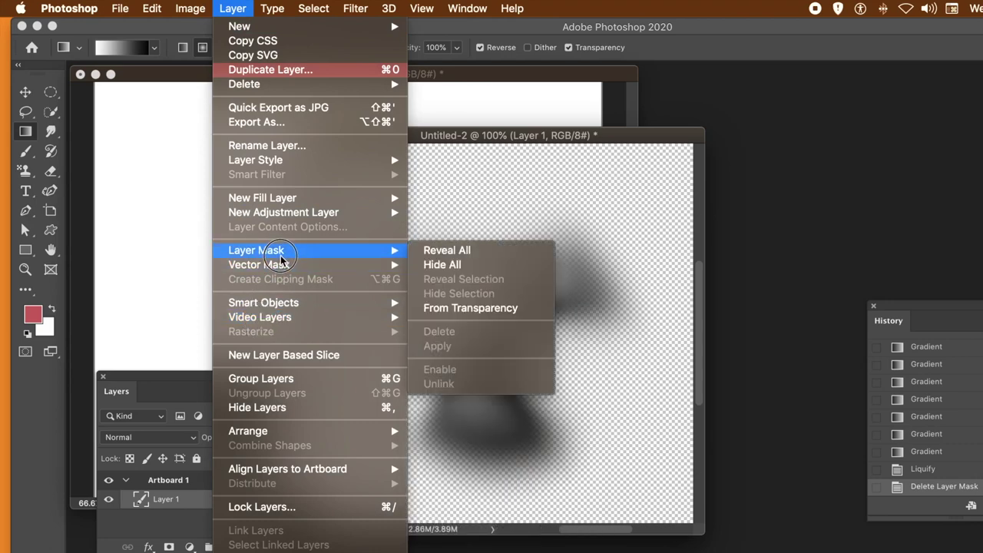
left_click(449, 254)
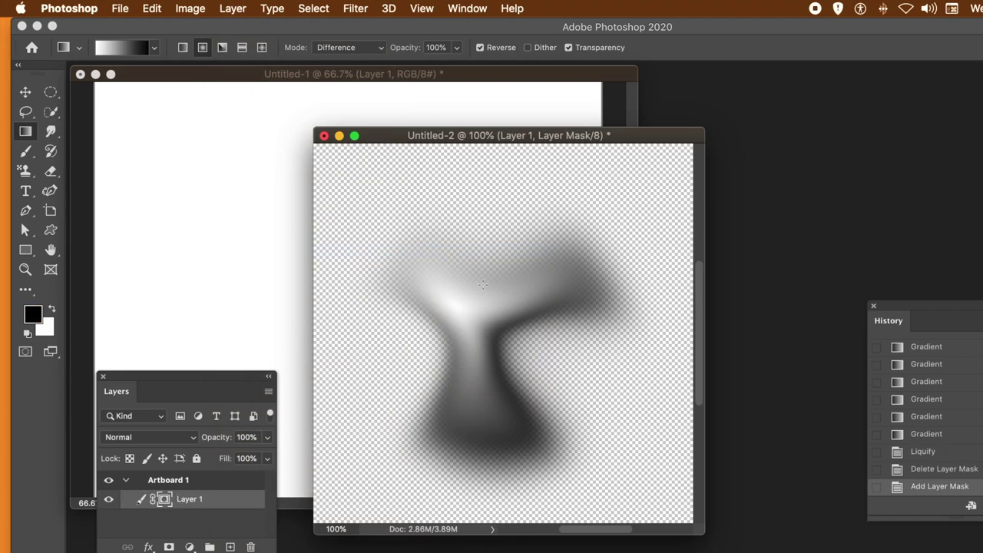
- Draw small reversed radial gradients in Difference mode on Layer 1's mask, scattering soft holes around the warped shape's edges
left_click_drag(504, 360, 456, 335)
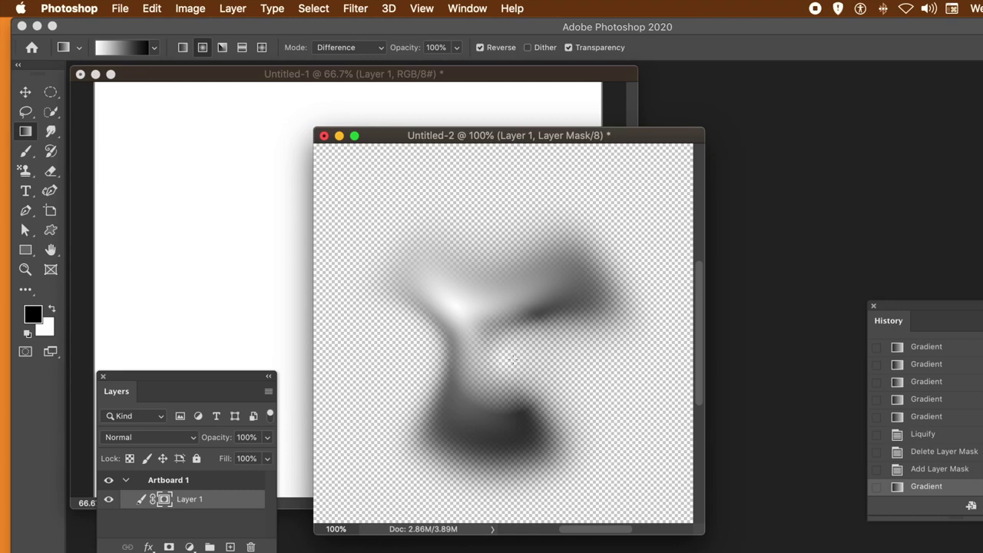
key("super+z")
left_click_drag(467, 458, 522, 394)
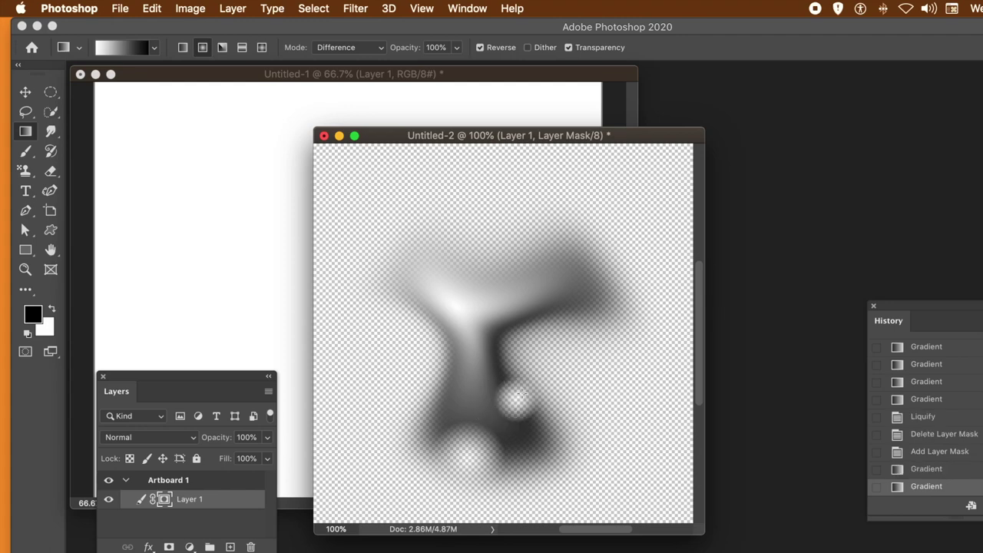
left_click_drag(436, 391, 465, 396)
left_click_drag(527, 356, 464, 351)
left_click_drag(423, 324, 588, 340)
left_click(598, 260)
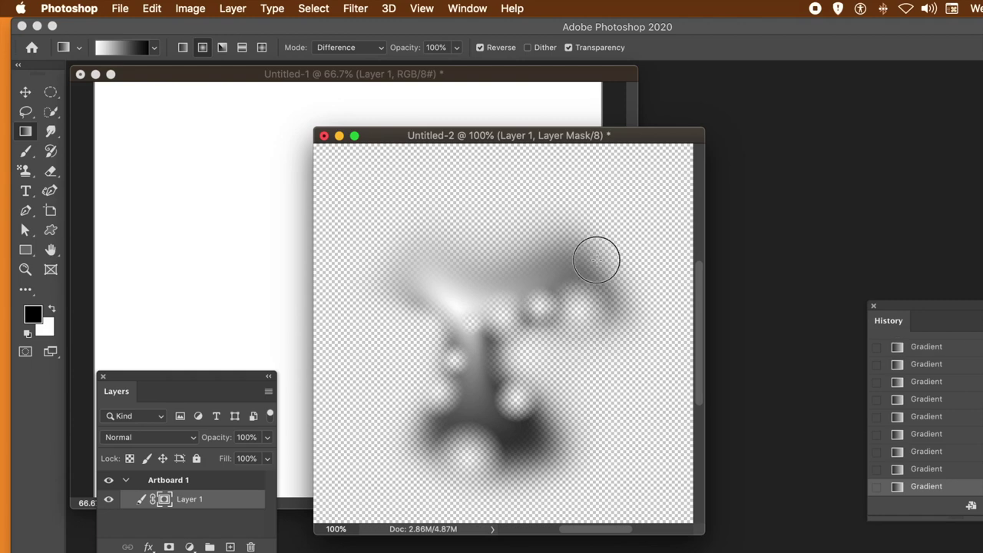
left_click_drag(559, 243, 560, 229)
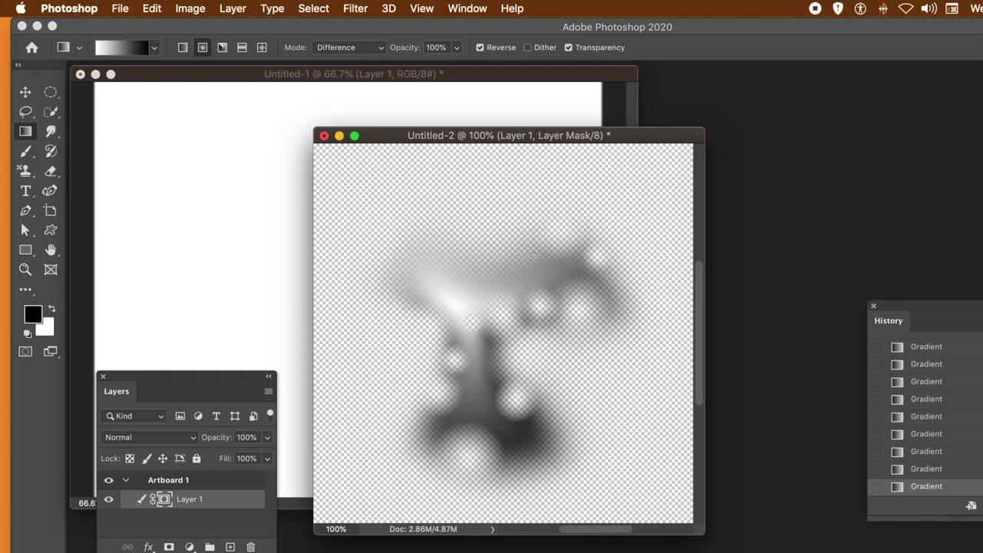
mouse_move(463, 243)
left_mouse_down()
mouse_move(465, 265)
mouse_move(453, 253)
left_mouse_up()
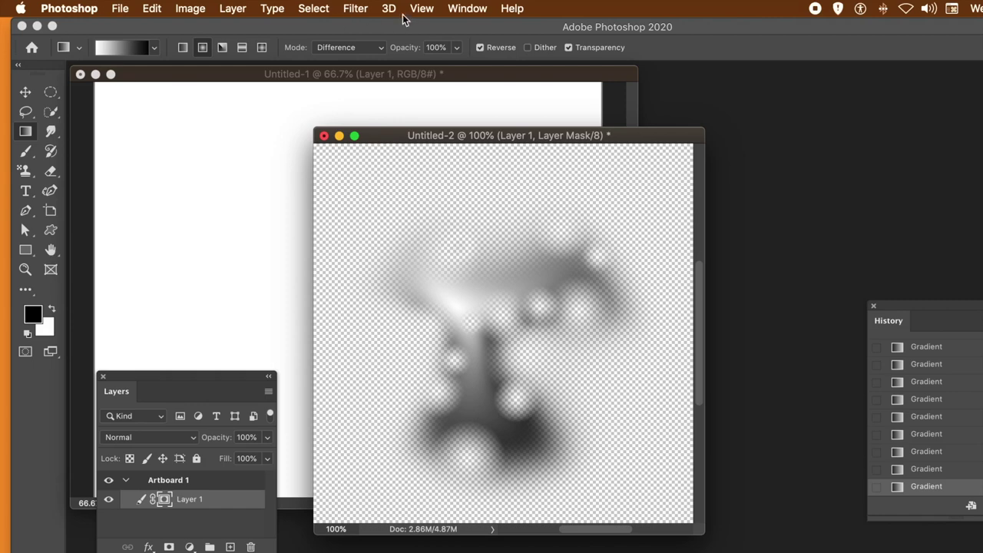
- Try the Wave distortion with 5 sine generators on Layer 1's image rather than its mask, and undo it
left_click(140, 501)
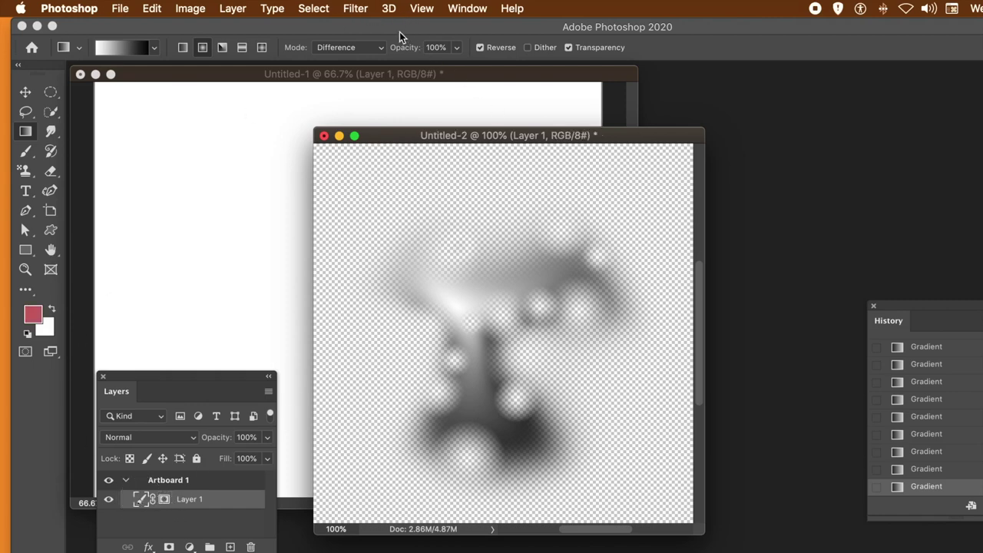
left_click(356, 9)
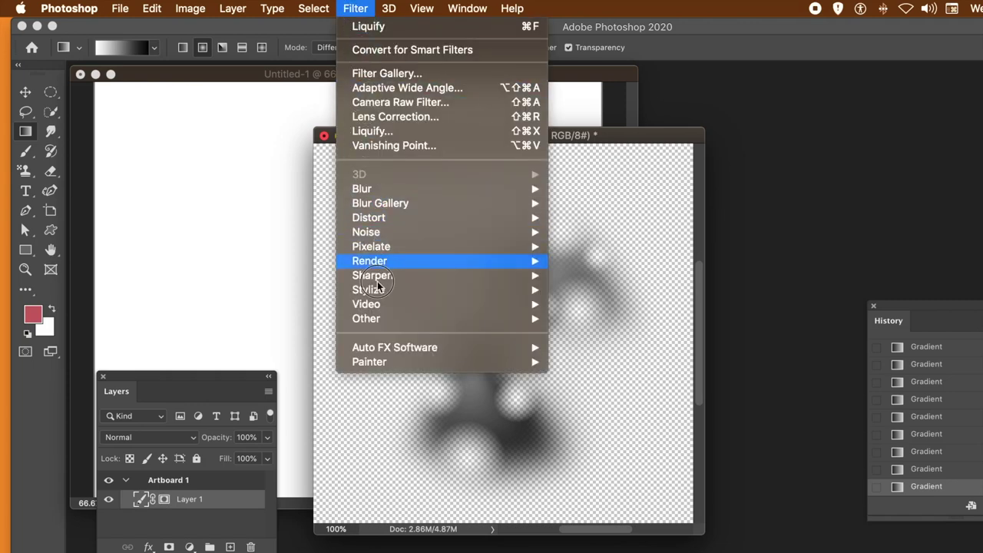
mouse_move(407, 290)
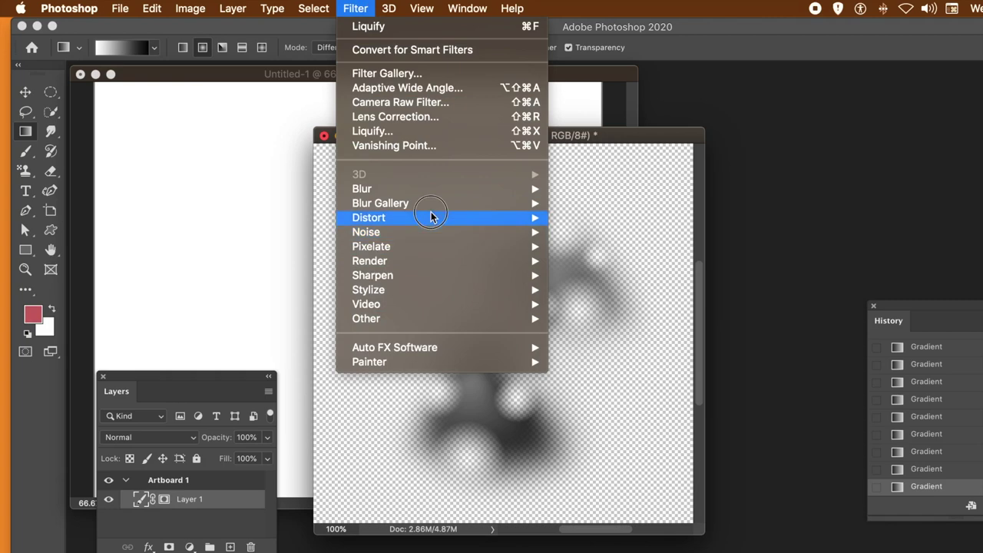
mouse_move(428, 223)
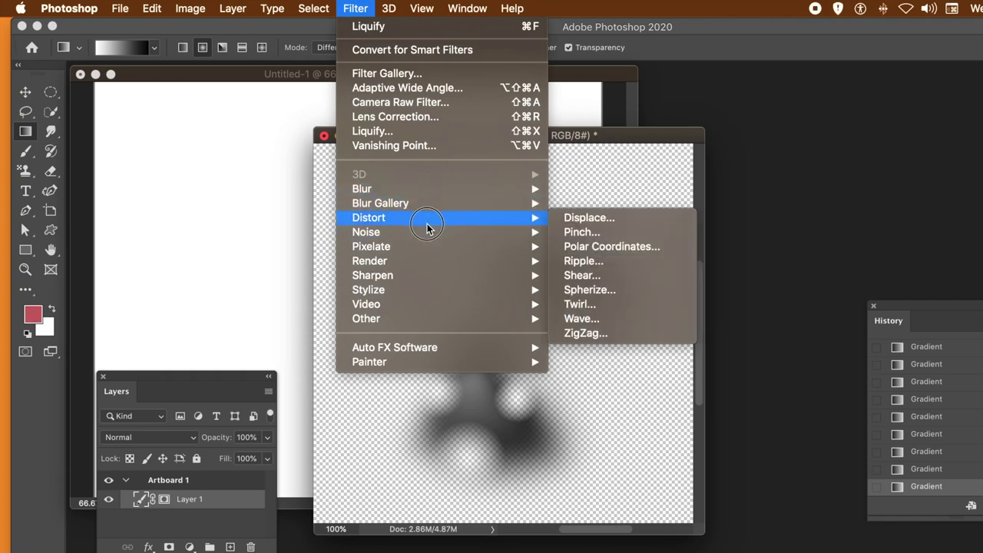
left_click(584, 319)
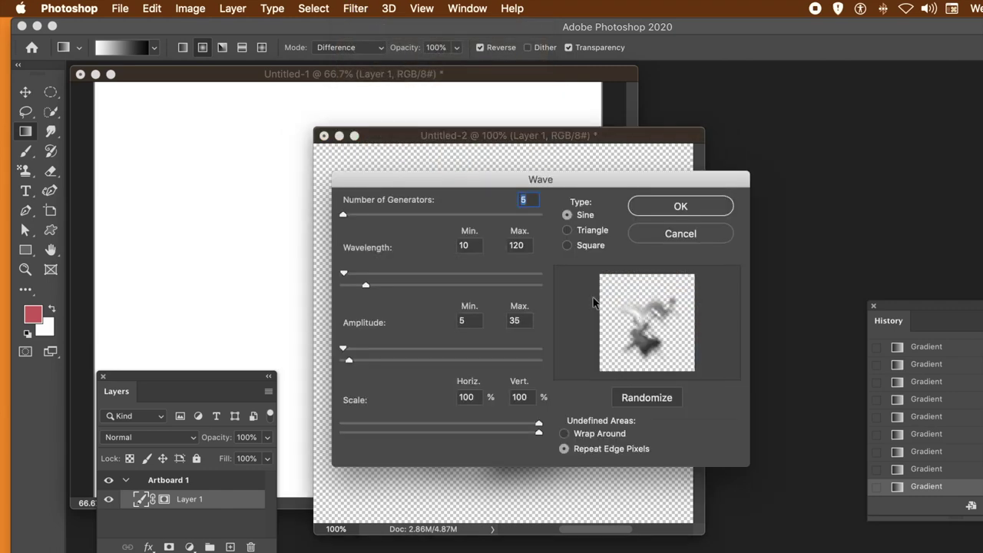
left_click(690, 209)
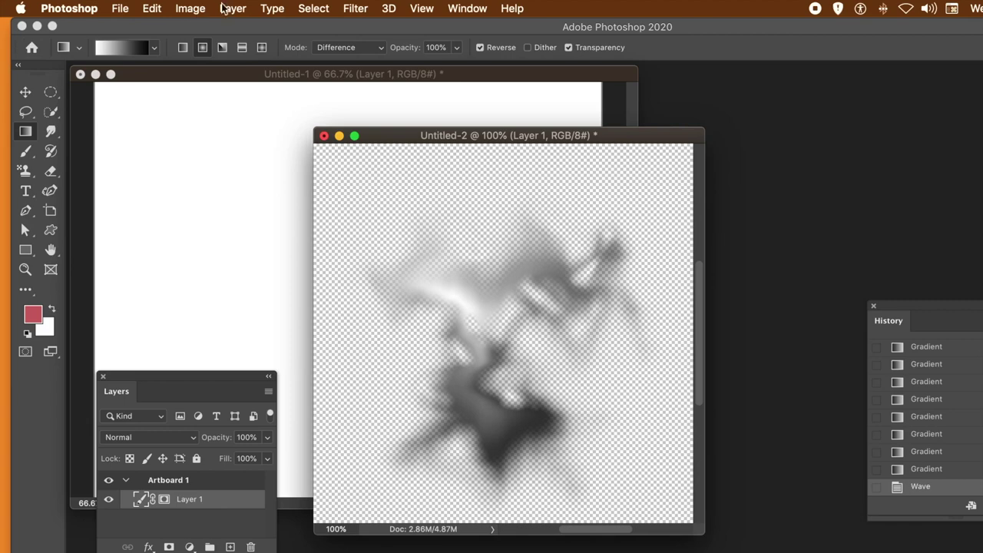
left_click(150, 12)
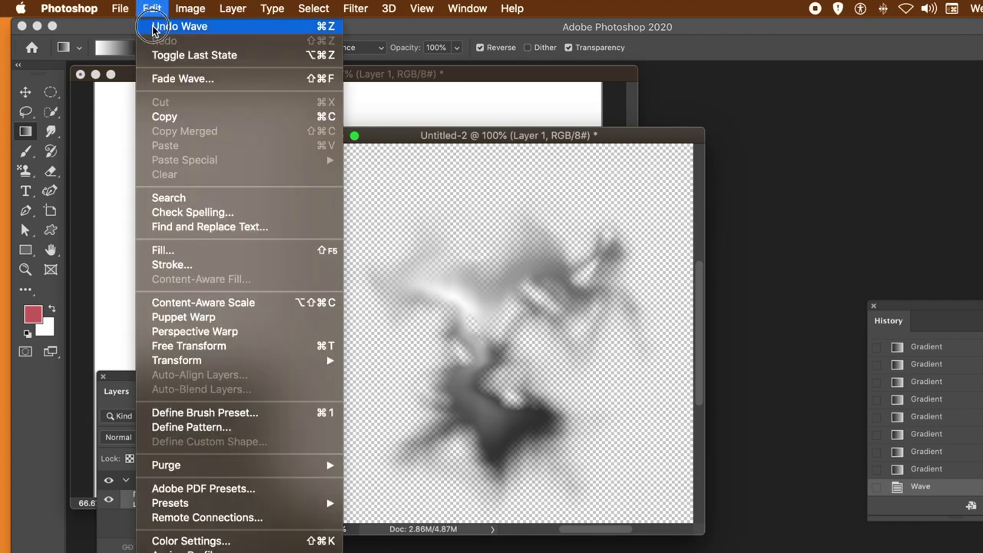
left_click(157, 26)
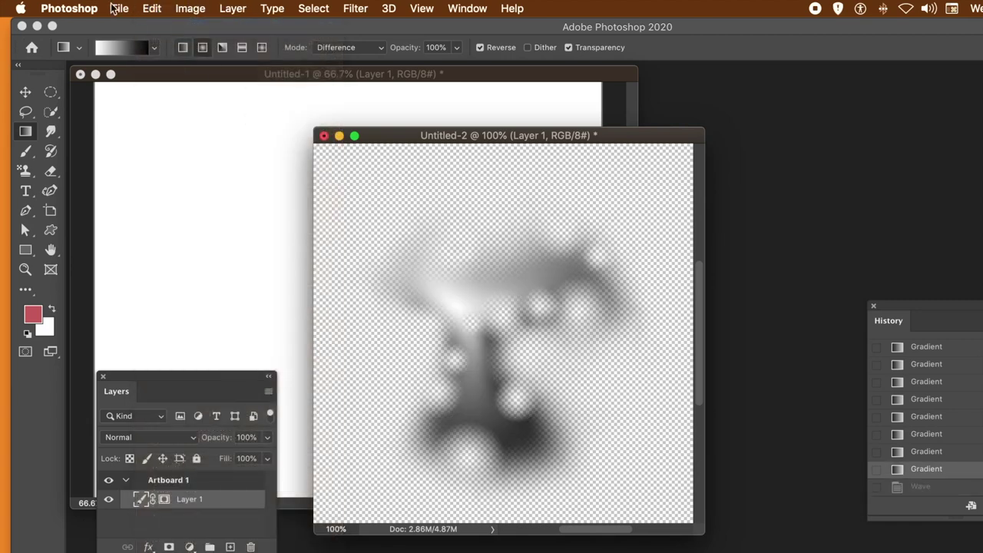
- Define the warped shape with its masked holes as another new pattern
left_click(161, 9)
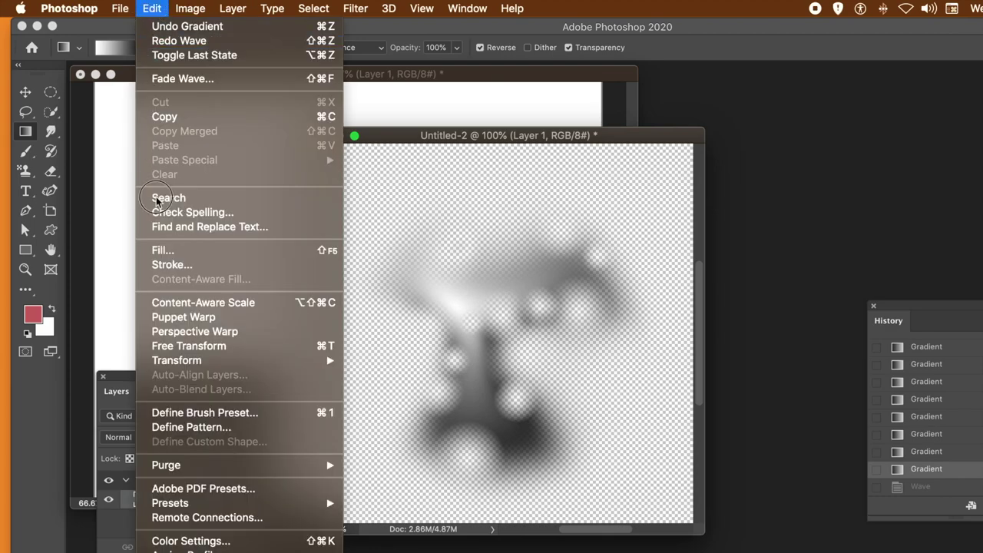
left_click(178, 433)
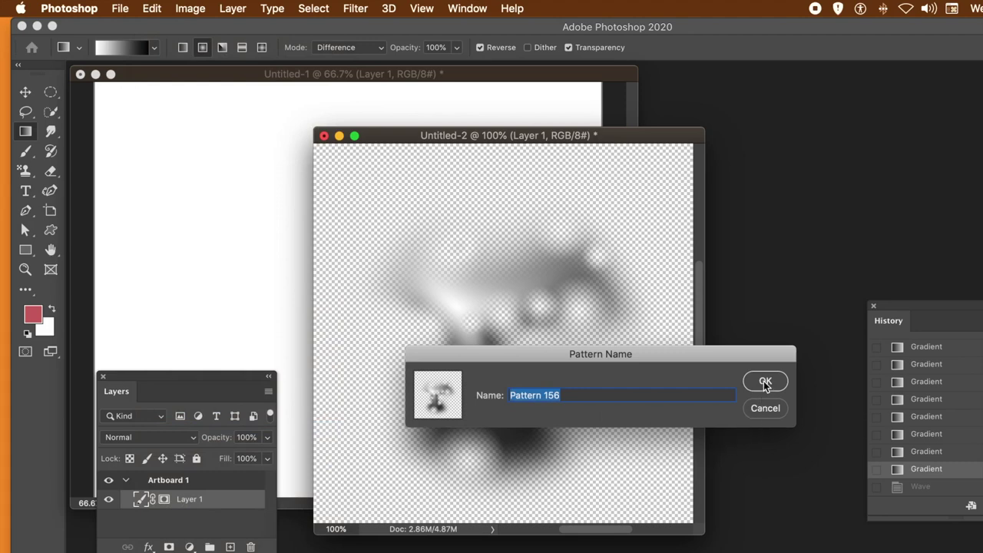
left_click(765, 383)
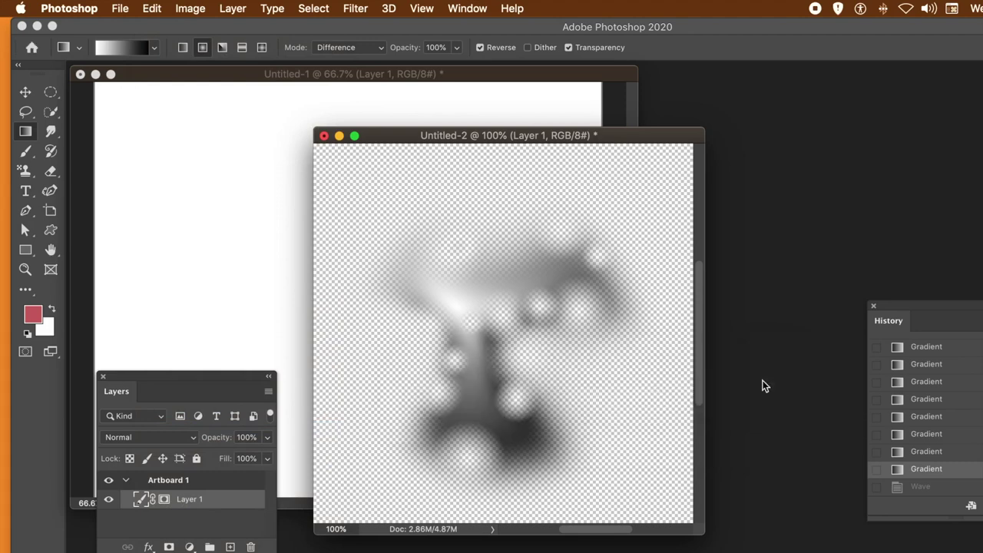
- Start a scripted Symmetry Fill on Untitled-1's Layer 1 using the liquified shape pattern without holes
left_click(228, 77)
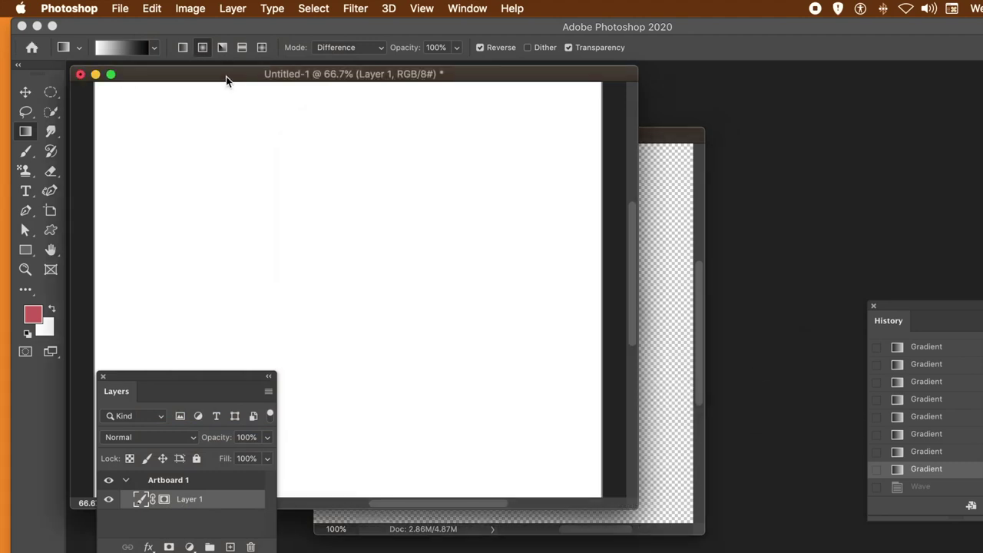
left_click(153, 8)
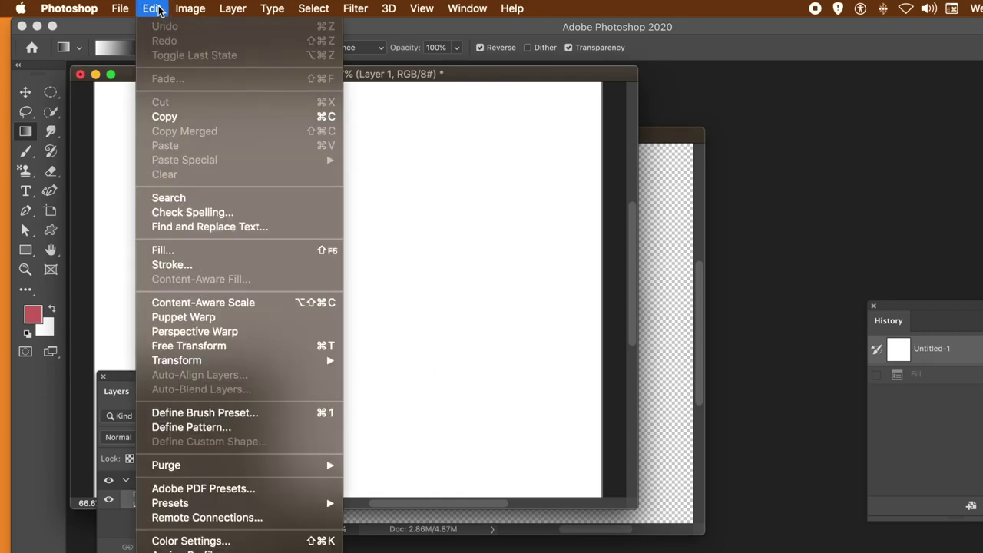
left_click(191, 252)
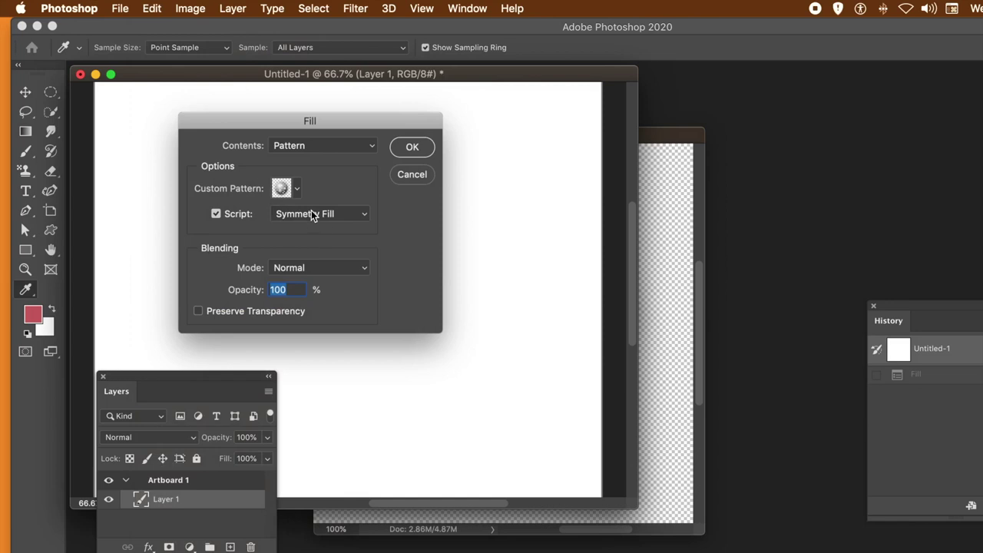
left_click(296, 190)
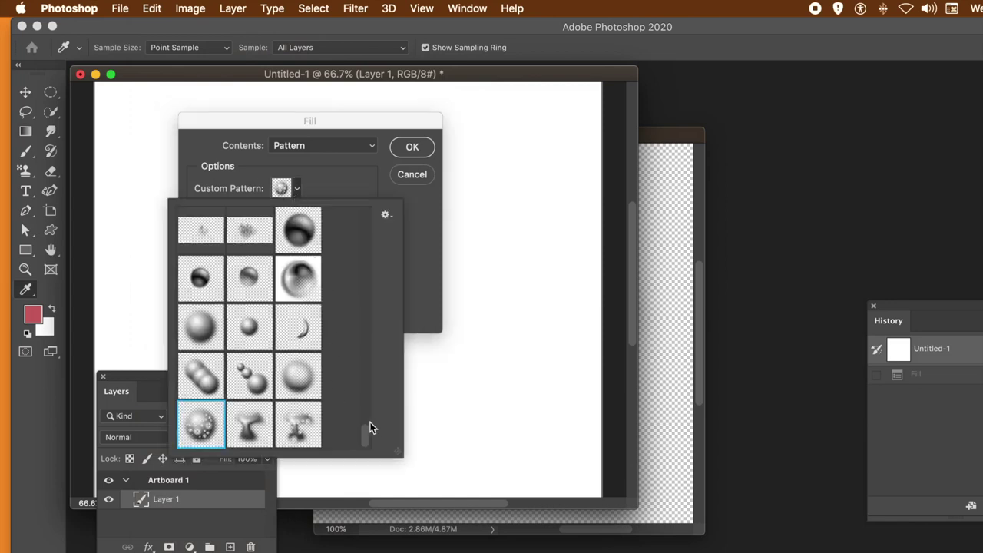
left_click(247, 427)
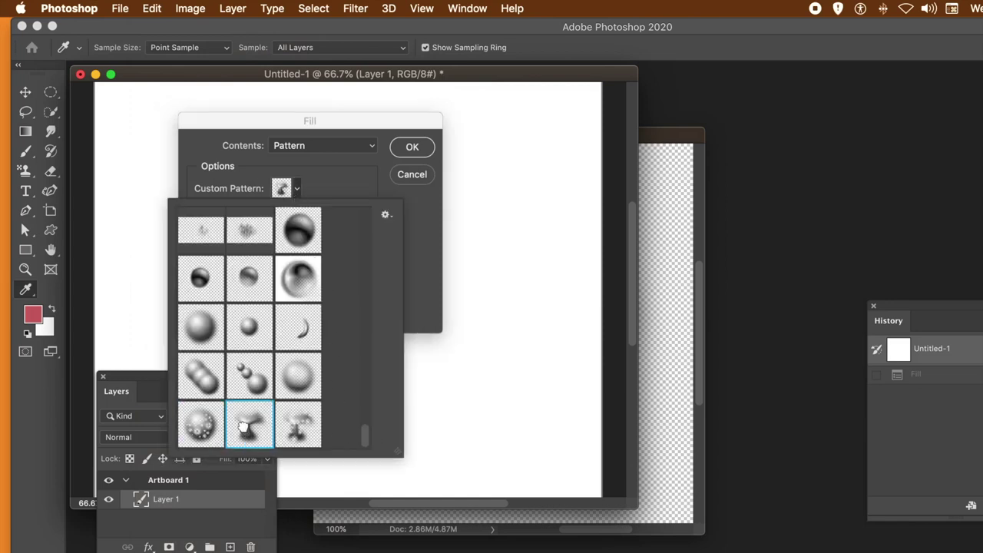
left_click(418, 288)
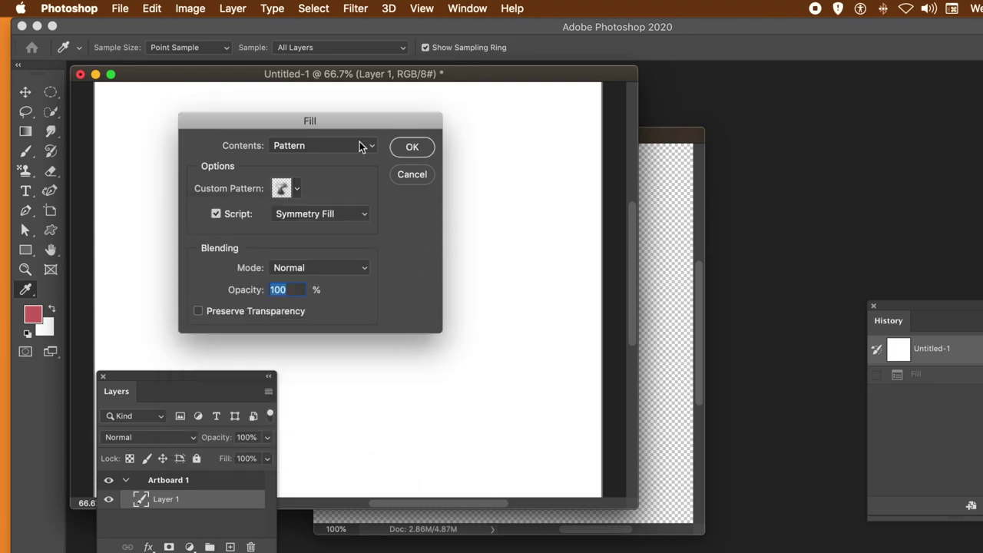
key("Return")
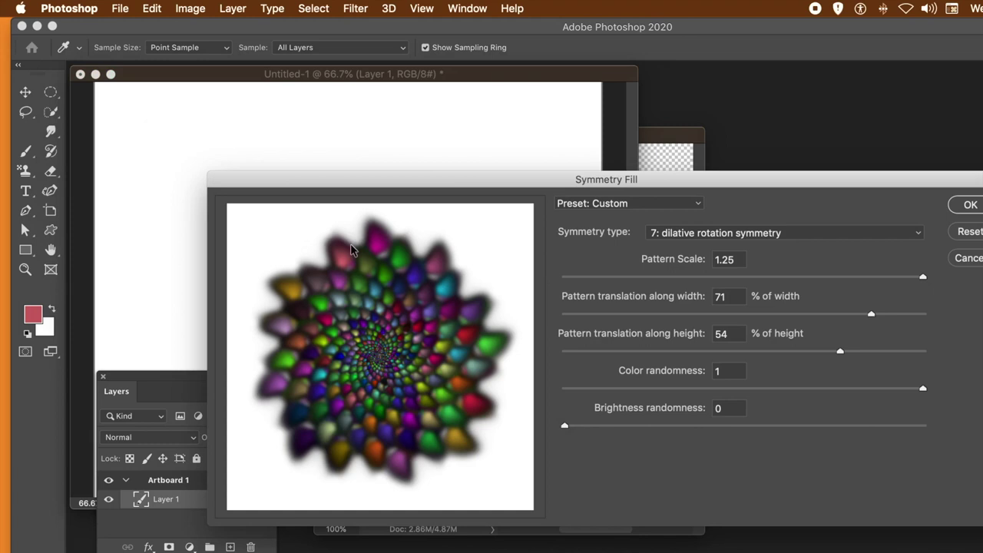
- Set the pattern translation to 91% along width and -31% along height, and apply the Symmetry Fill to the canvas
left_click_drag(496, 176, 318, 134)
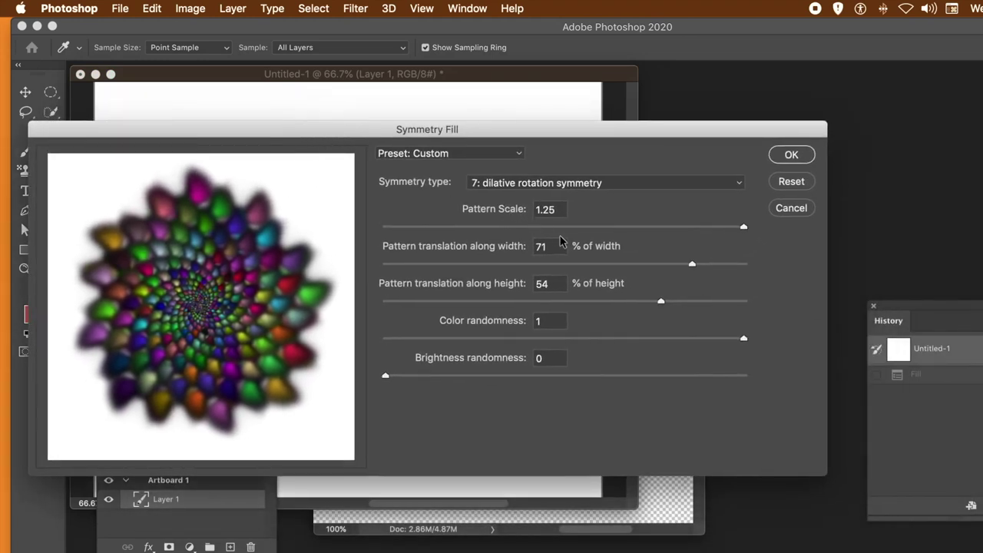
left_click(515, 265)
left_click_drag(482, 265, 674, 270)
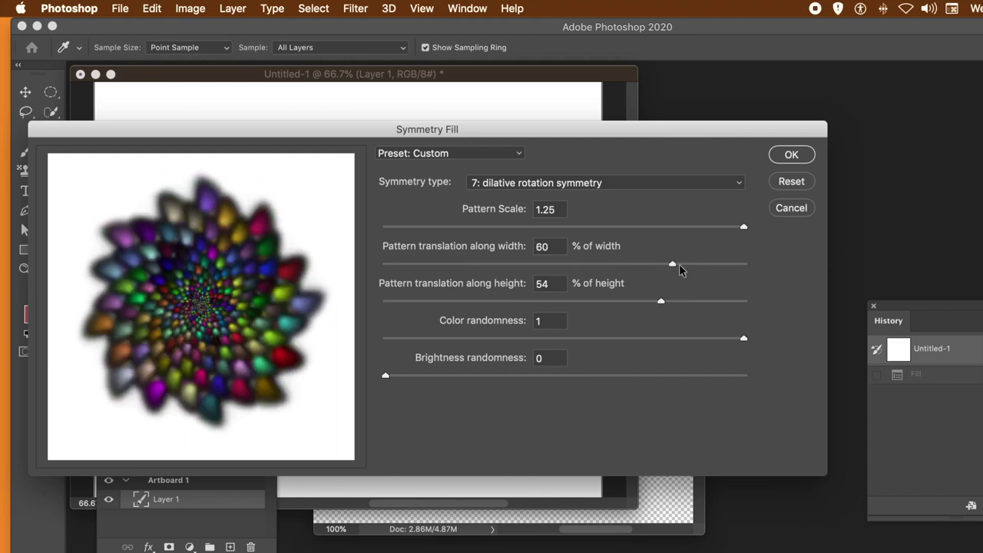
left_click_drag(699, 266, 727, 265)
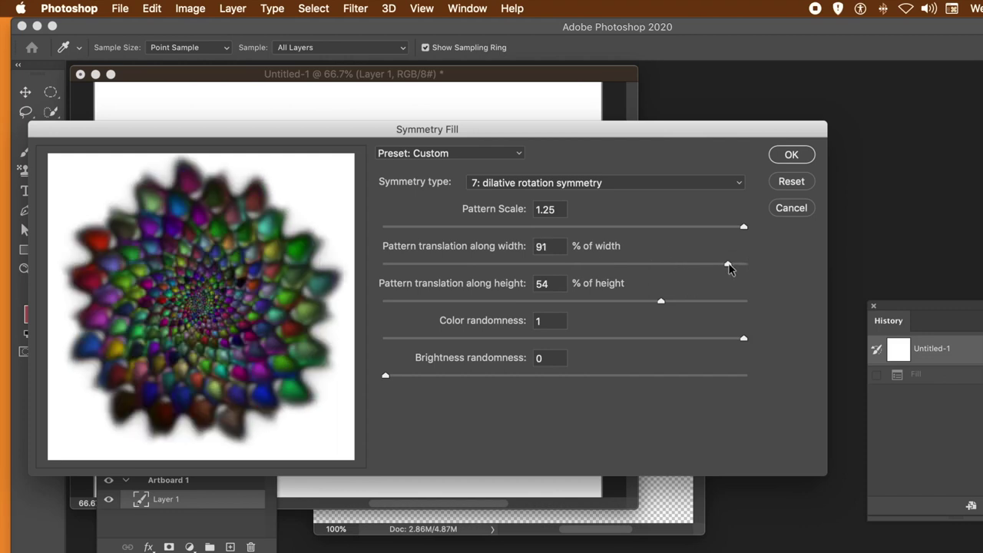
left_click_drag(565, 302, 509, 305)
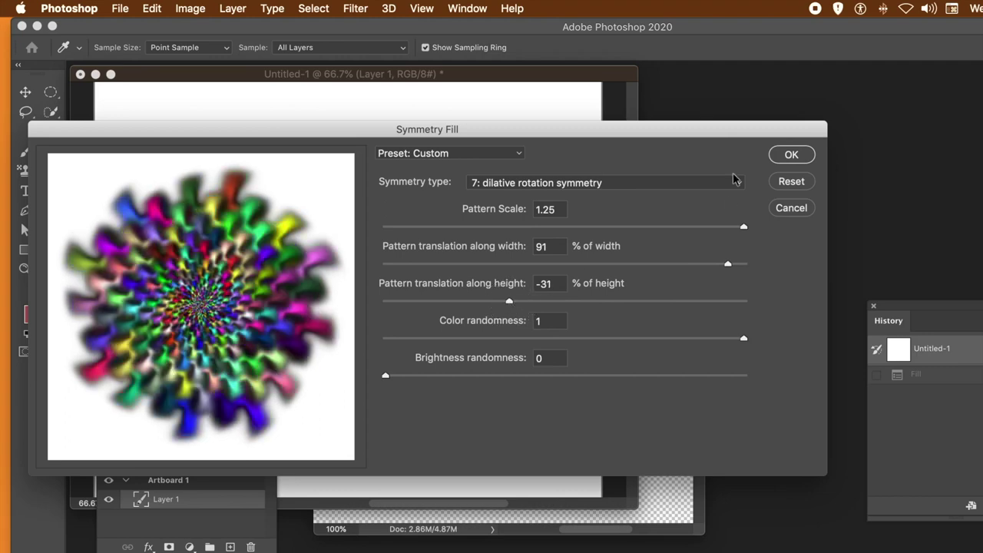
left_click(792, 154)
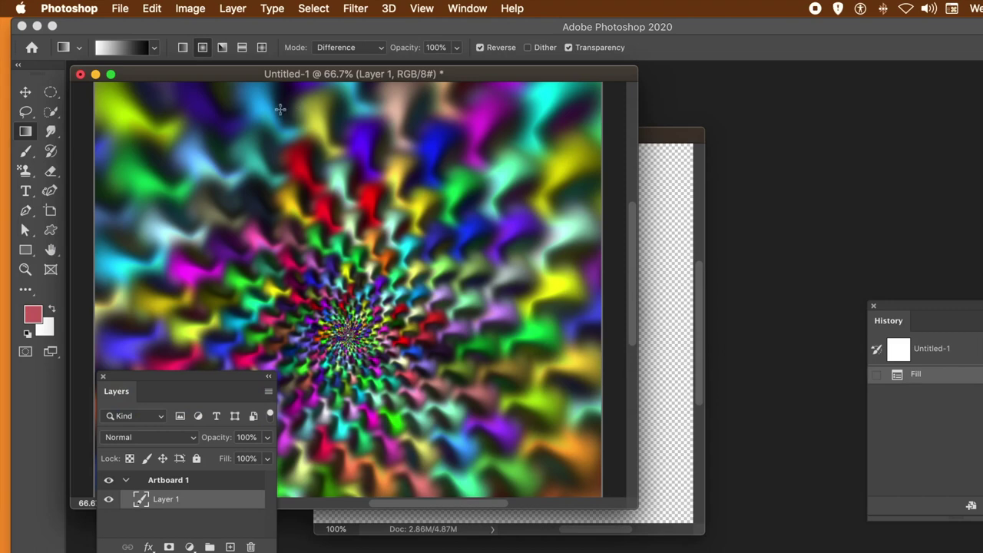
- Undo the last fill and start another scripted Symmetry Fill on Layer 1 with the same liquified shape pattern without holes
left_click(151, 9)
left_click(153, 26)
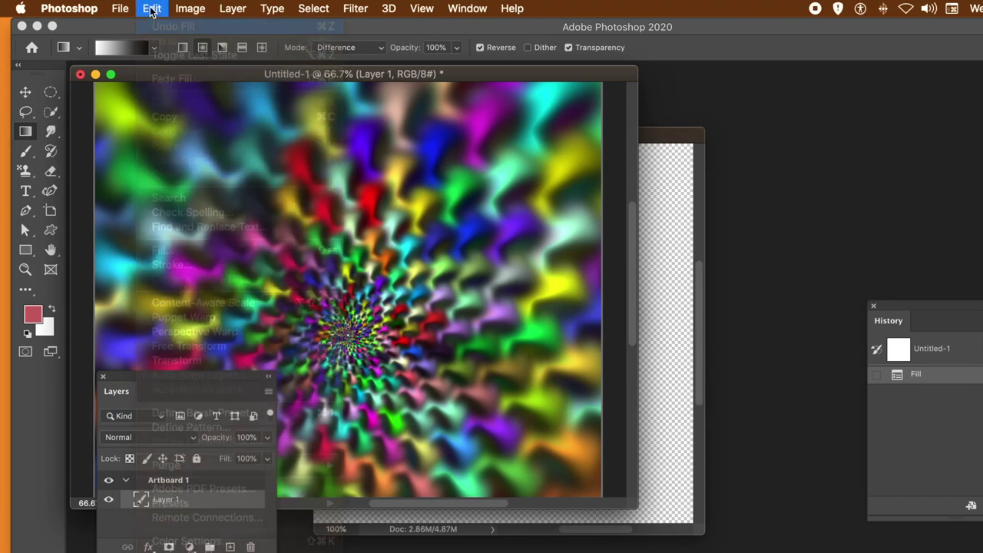
left_click(152, 9)
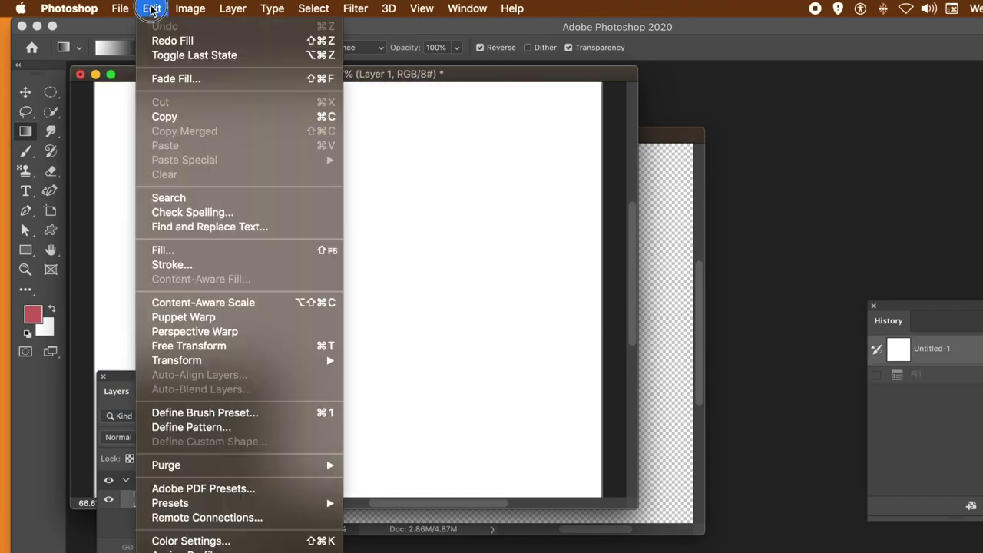
left_click(174, 251)
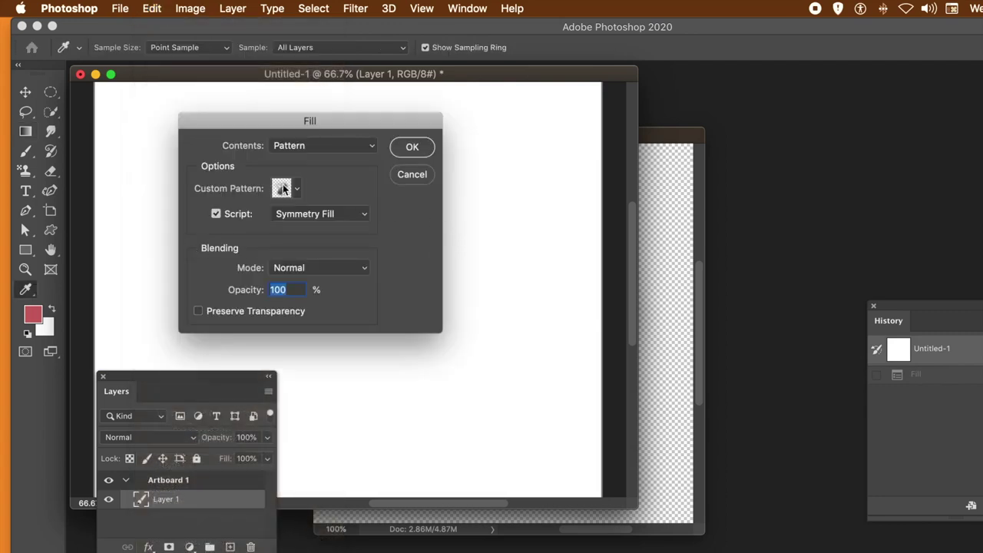
left_click(294, 189)
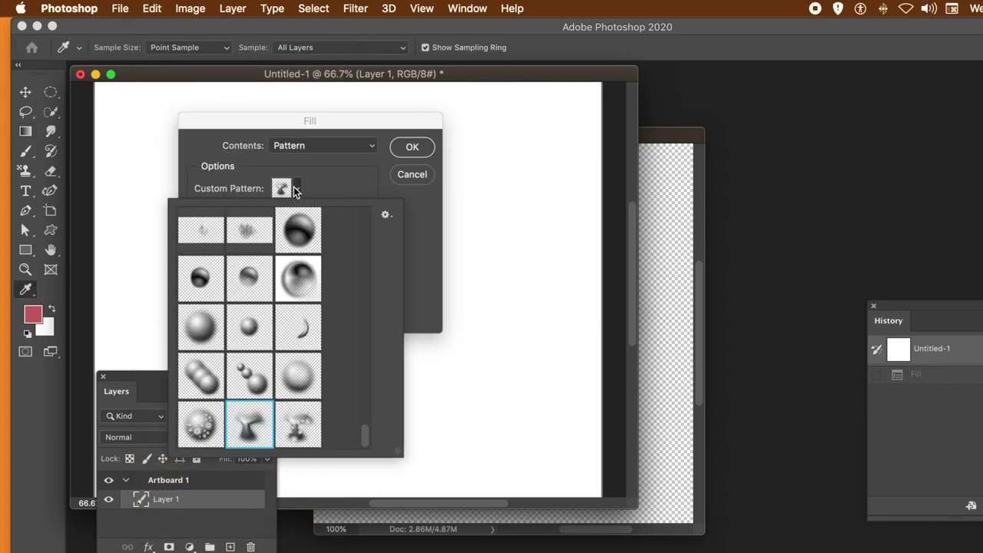
left_click(434, 257)
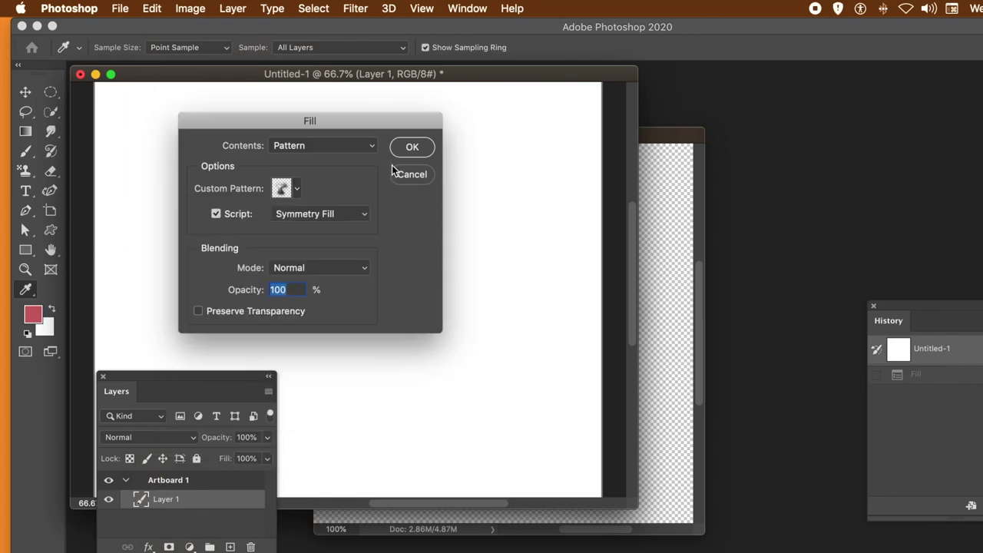
key("Return")
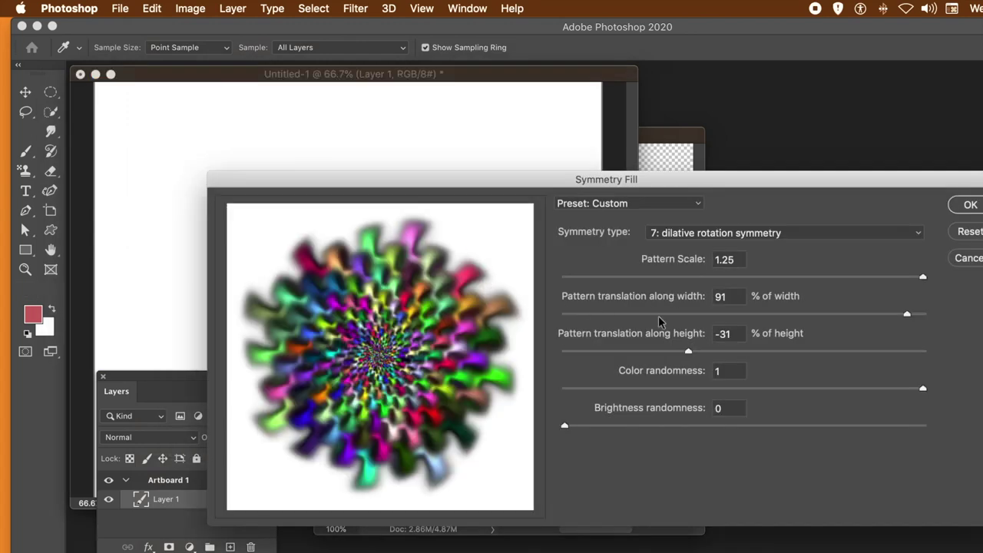
- Try a dilative rotation Symmetry Fill with the pattern translation along width set to -97%
left_click(658, 313)
left_click(642, 314)
left_click_drag(642, 314, 570, 314)
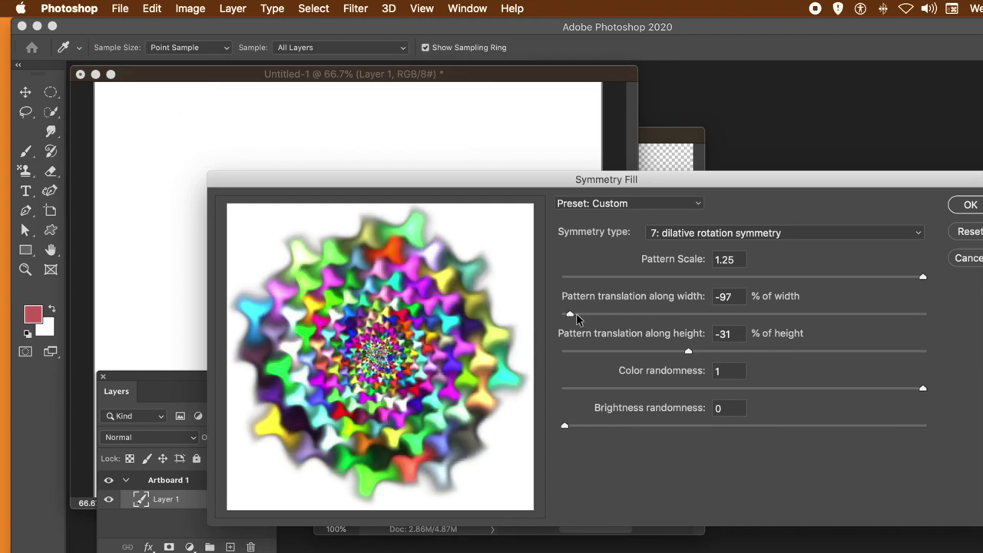
left_click_drag(735, 182, 535, 162)
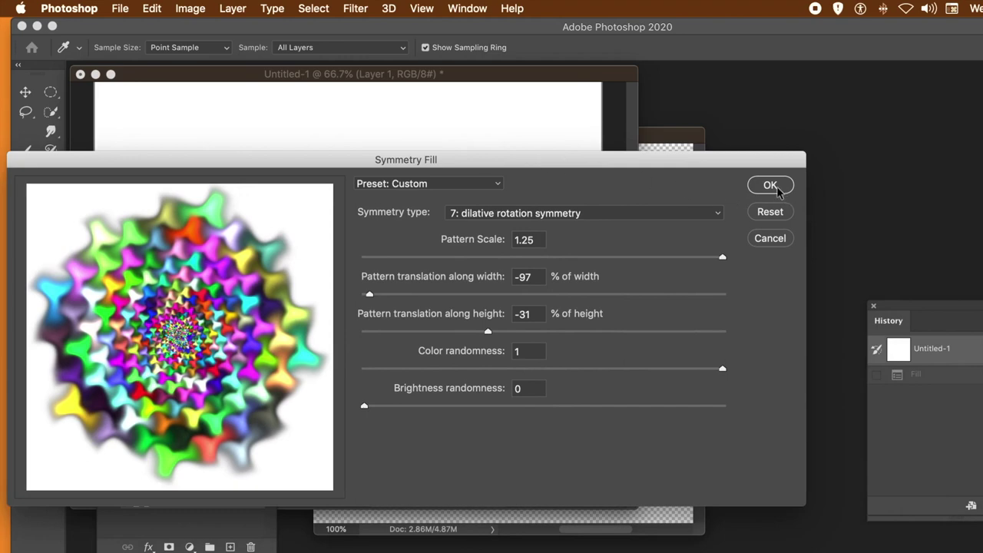
left_click(772, 188)
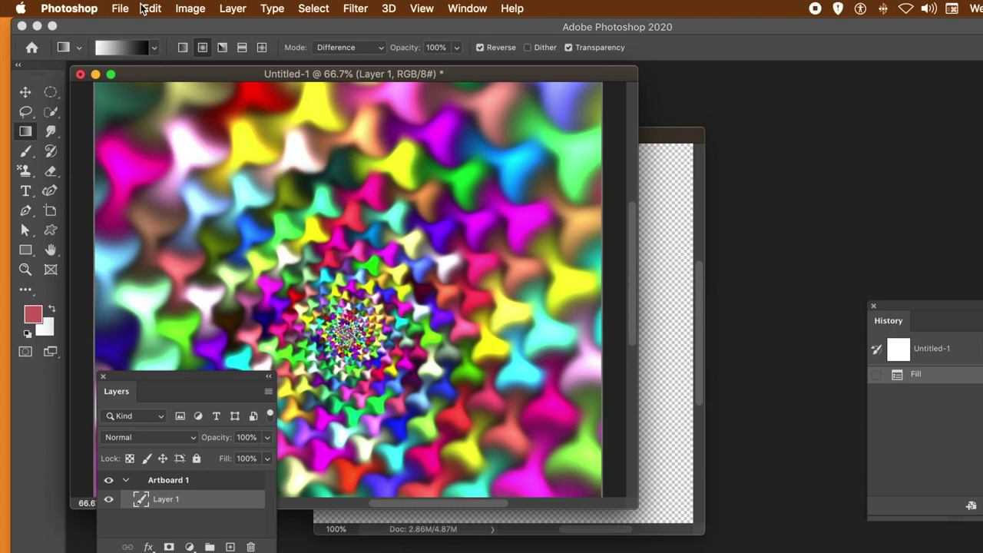
- Undo the last fill and start a scripted Symmetry Fill on Layer 1 using the liquified shape pattern with masked holes
key("super+z")
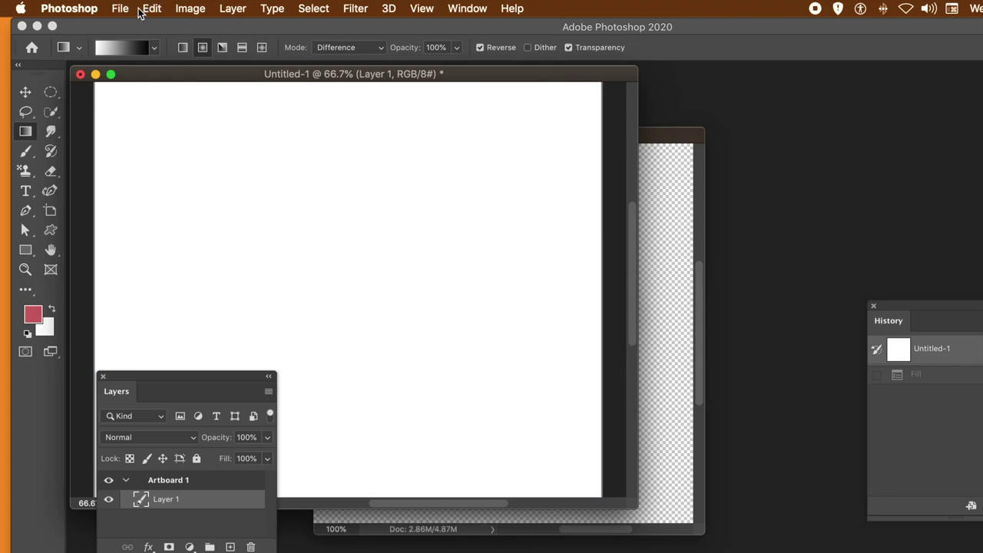
left_click(153, 8)
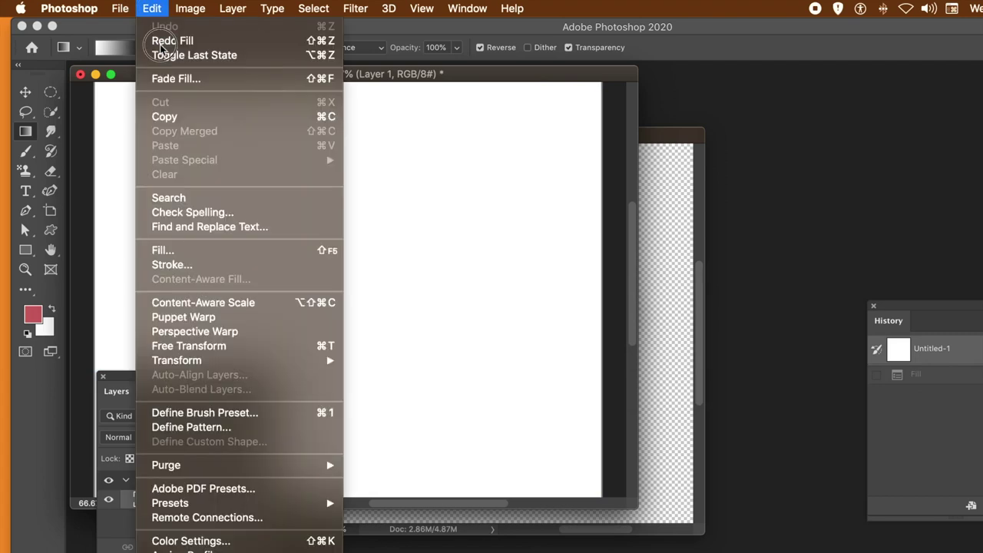
left_click(176, 250)
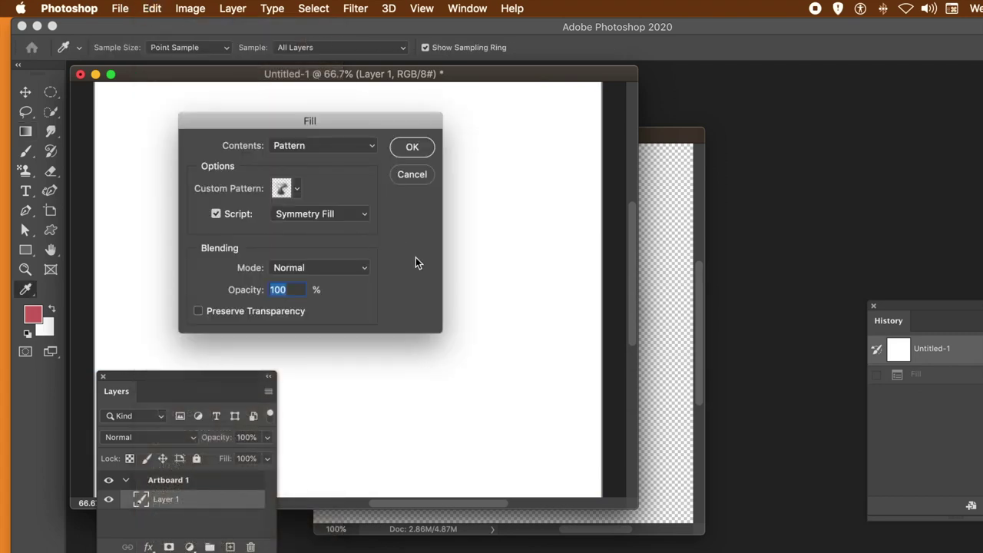
left_click(296, 189)
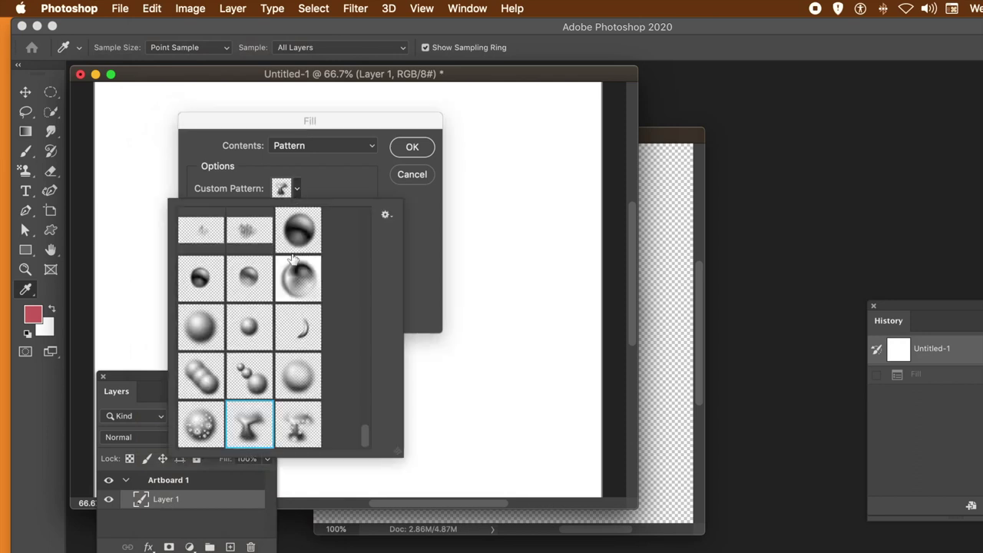
left_click(302, 420)
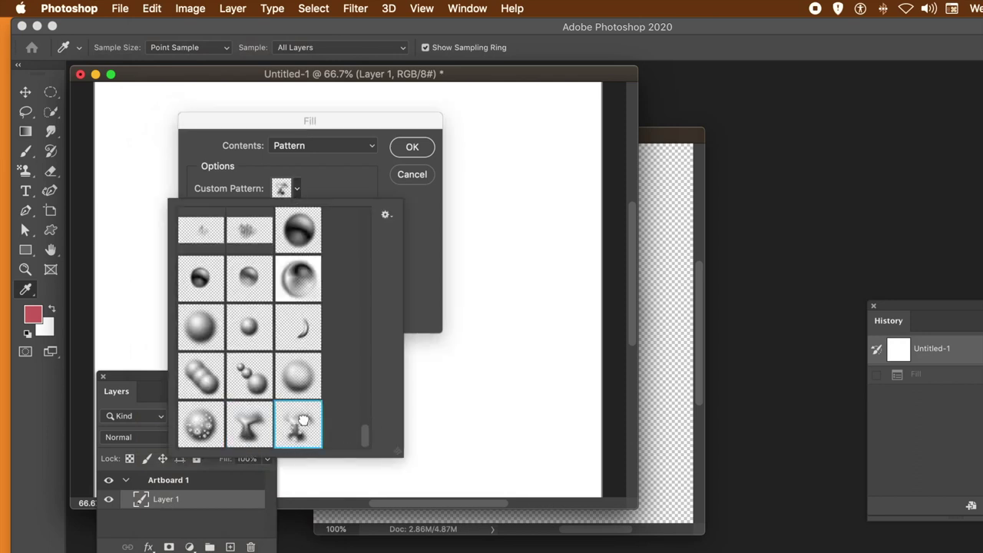
left_click(416, 300)
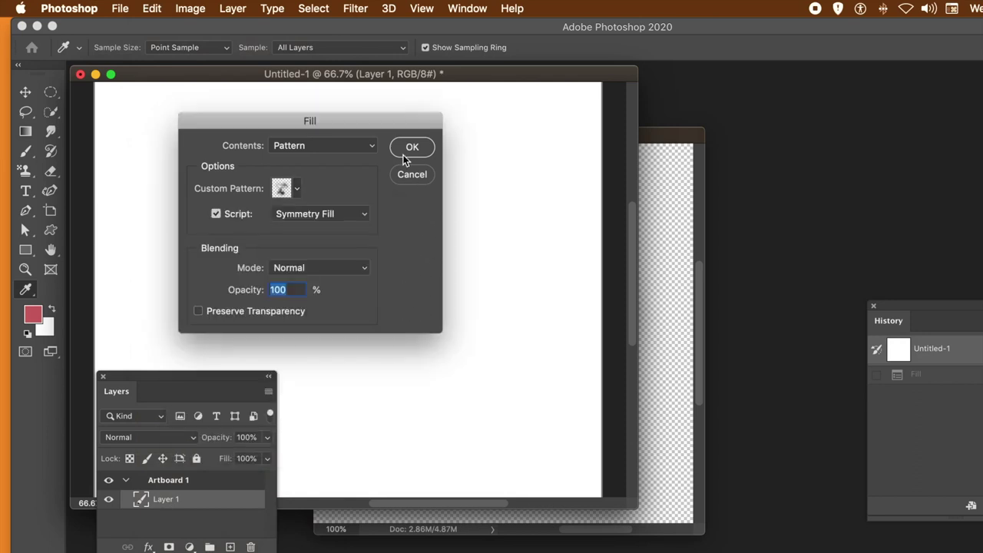
key("Return")
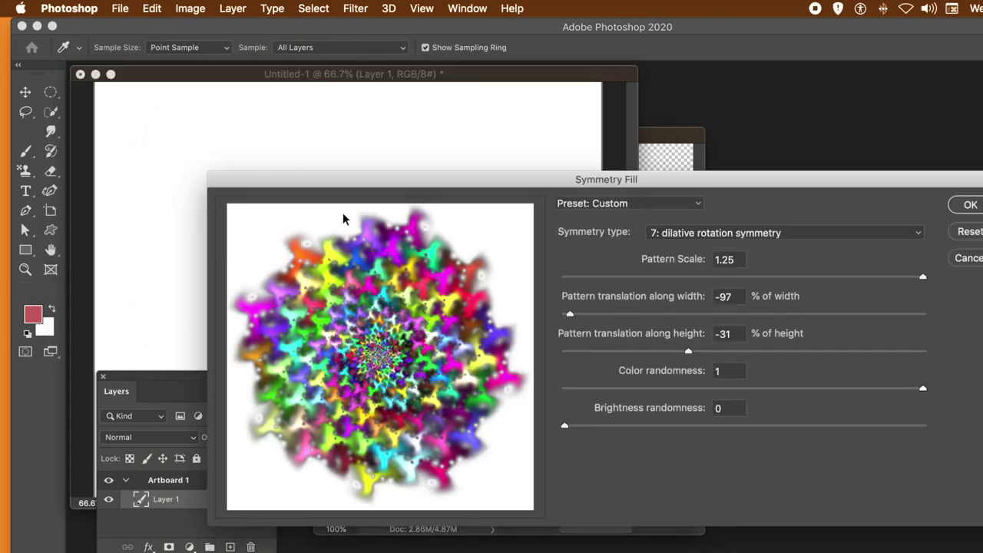
- Try the pattern translation along width at -74%, return it to -97%, and apply the Symmetry Fill to the canvas
left_click_drag(428, 185, 294, 136)
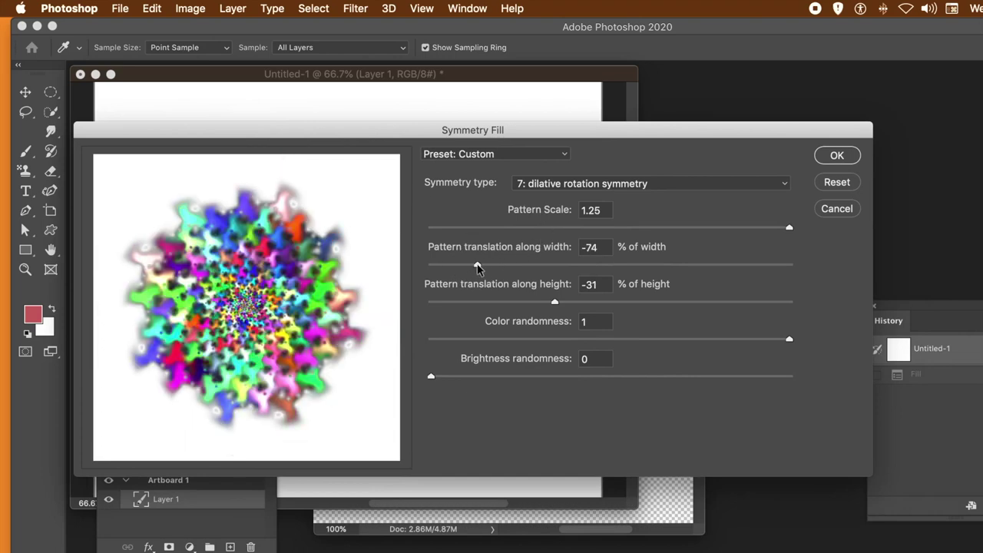
left_click_drag(477, 267, 438, 267)
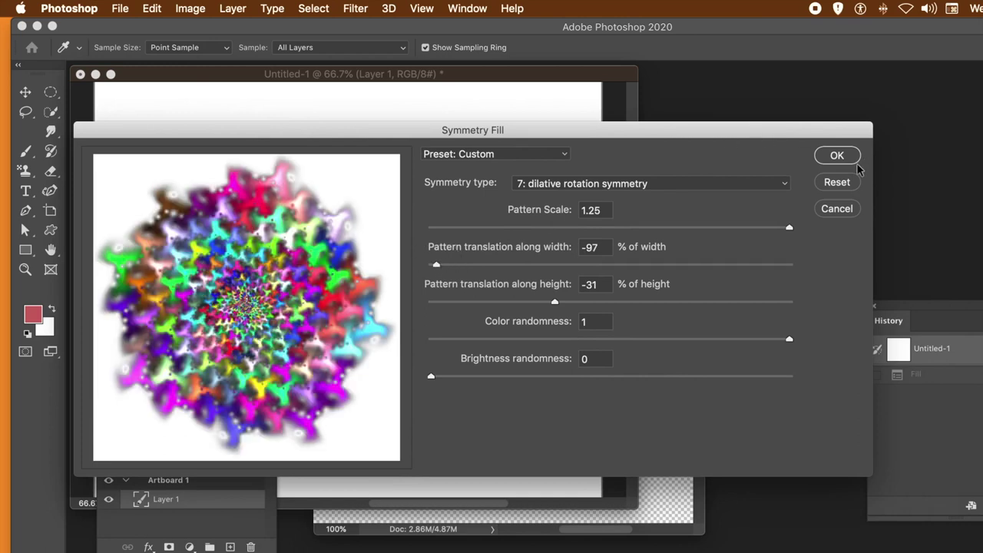
mouse_move(719, 136)
left_mouse_down()
mouse_move(548, 147)
mouse_move(698, 121)
mouse_move(629, 133)
left_mouse_up()
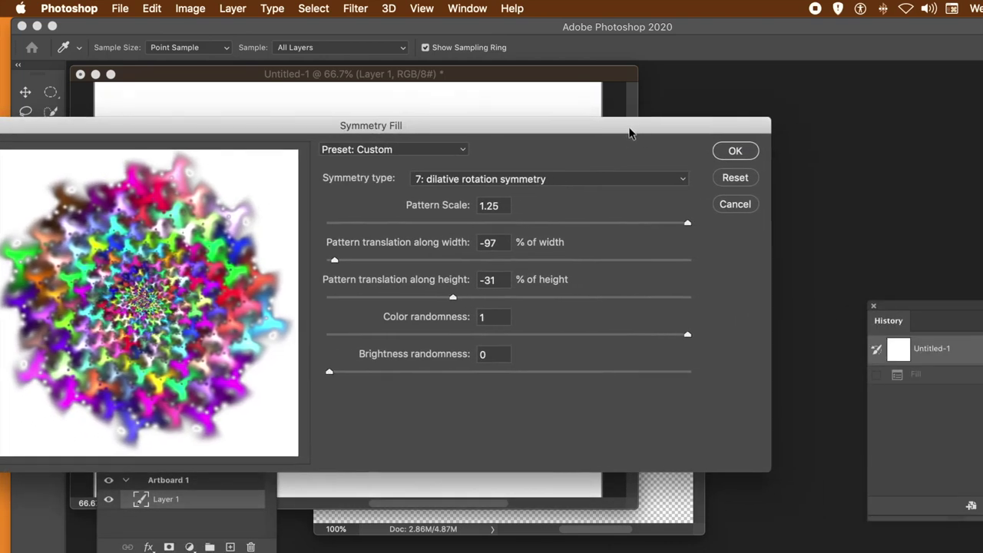
left_click(736, 151)
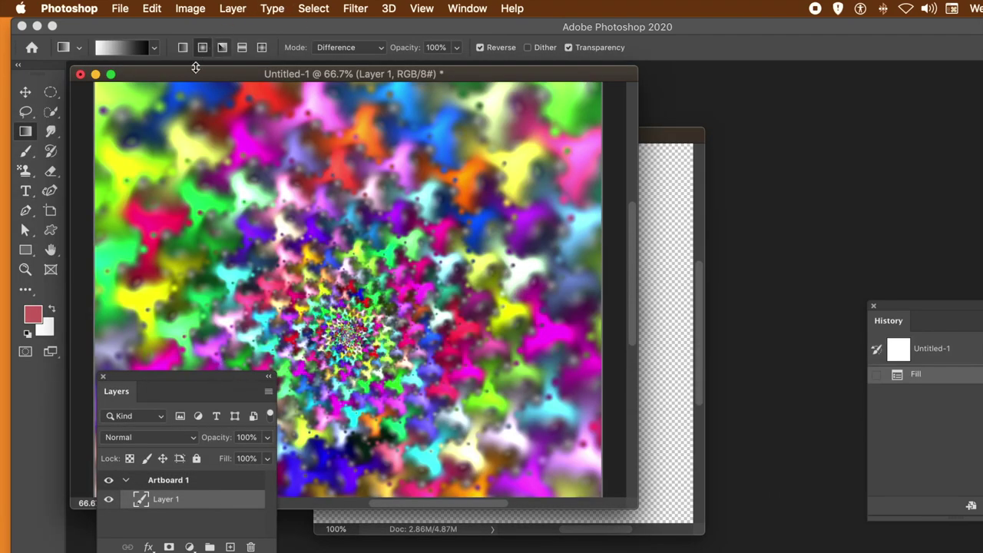
- Hide the Layers panel and apply the Oil Paint filter to the spiral with its current brush settings
left_click(104, 378)
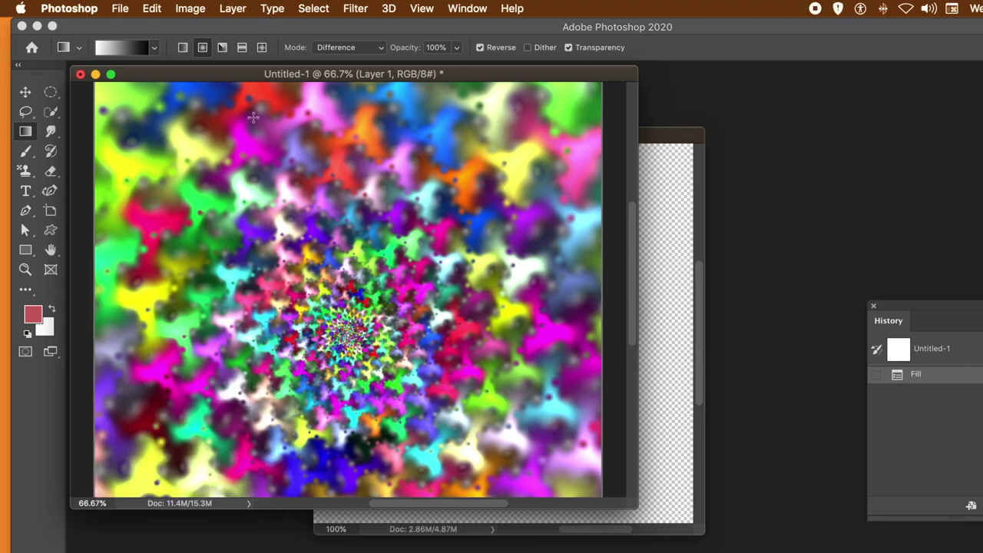
left_click(355, 9)
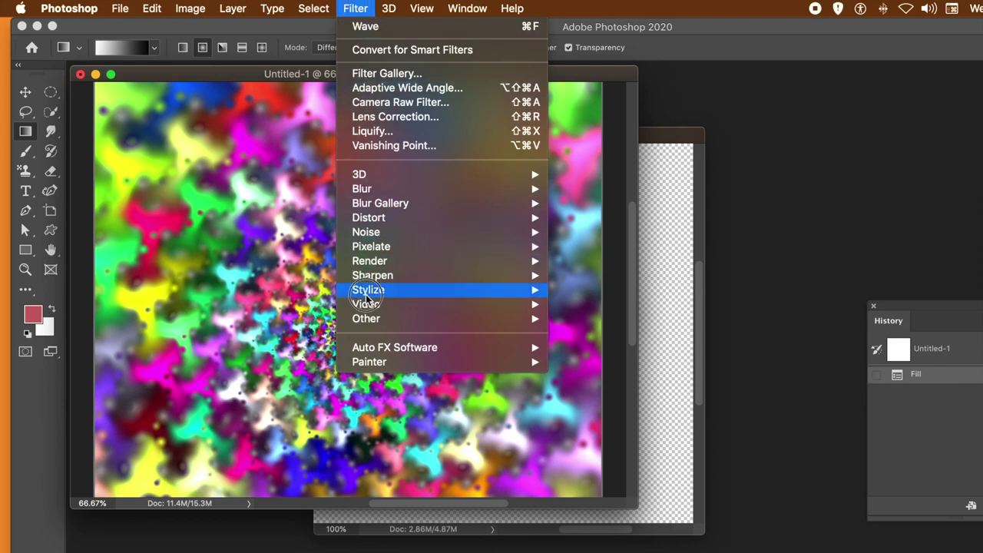
mouse_move(377, 289)
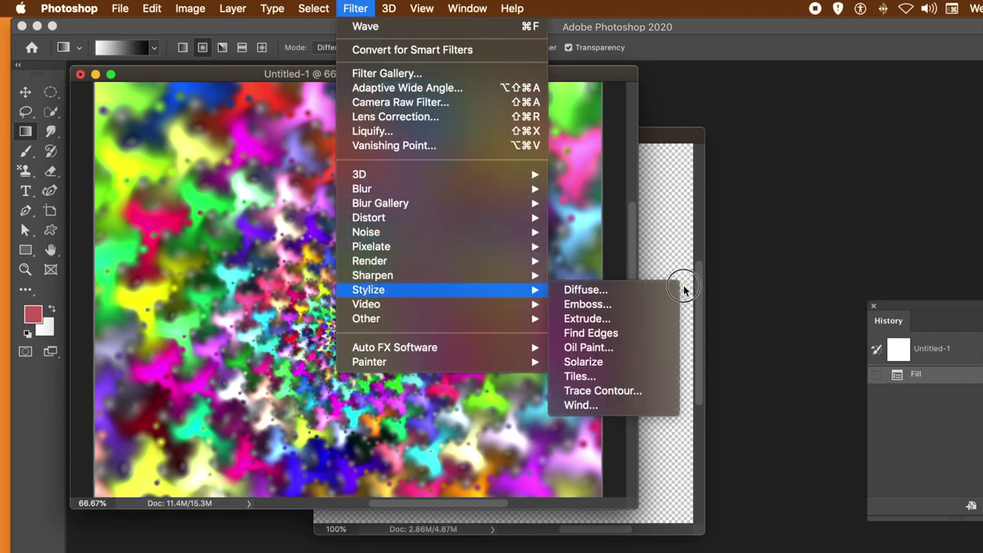
left_click(632, 347)
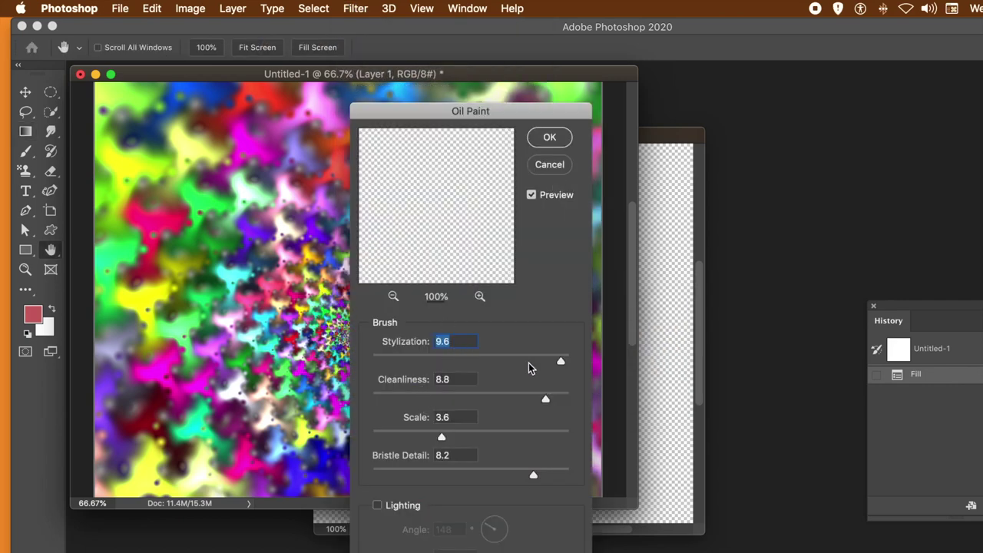
left_click(541, 137)
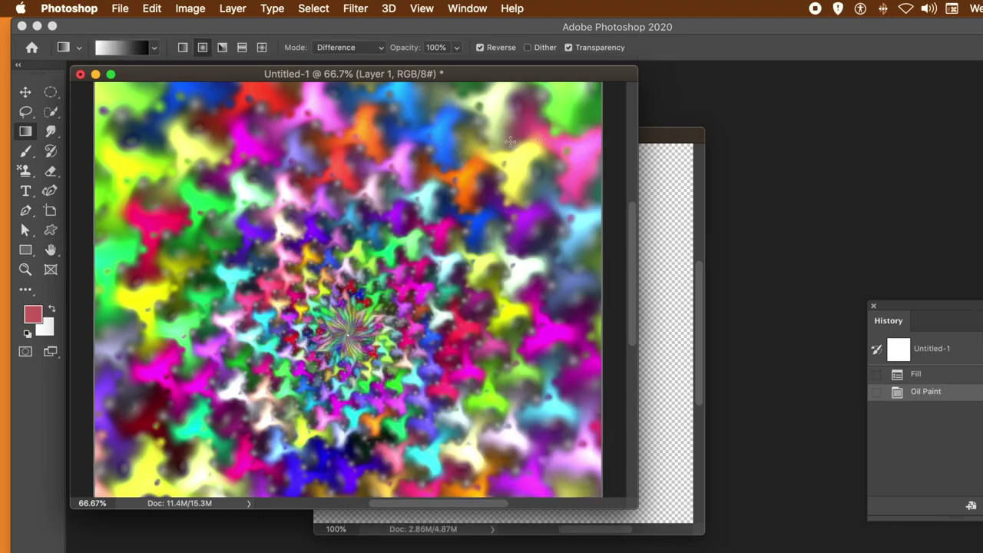
- Reapply the Oil Paint filter to the spiral two more times with the same settings
left_click(357, 8)
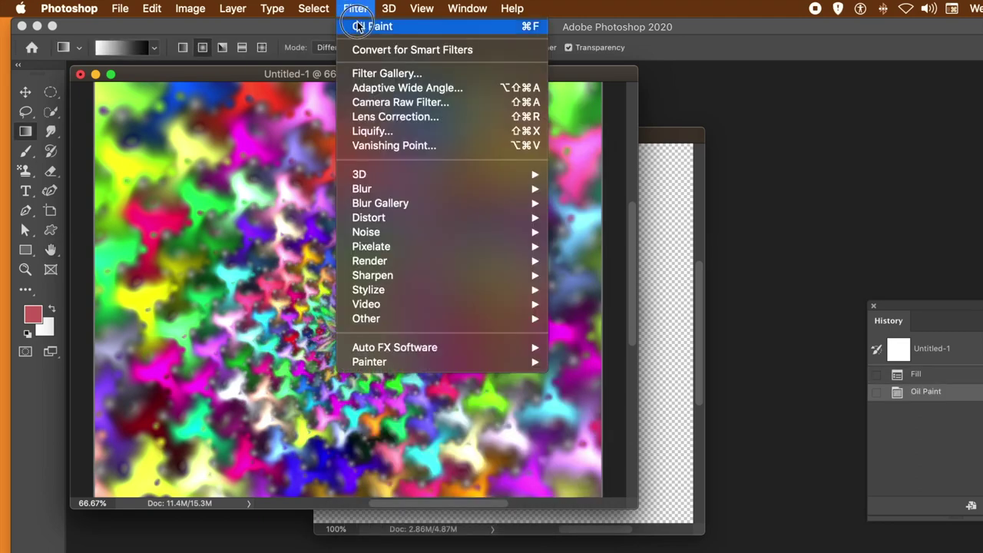
left_click(358, 27)
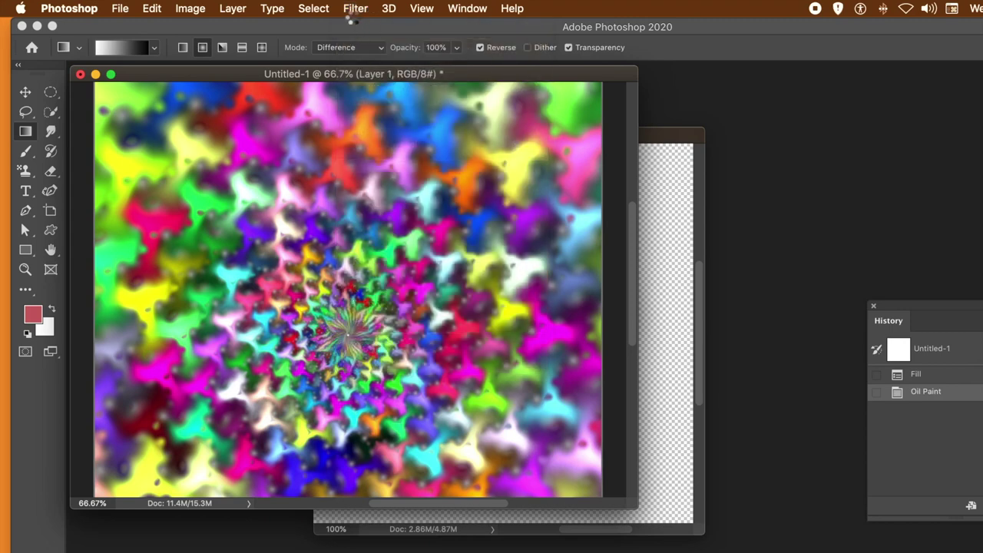
left_click(354, 9)
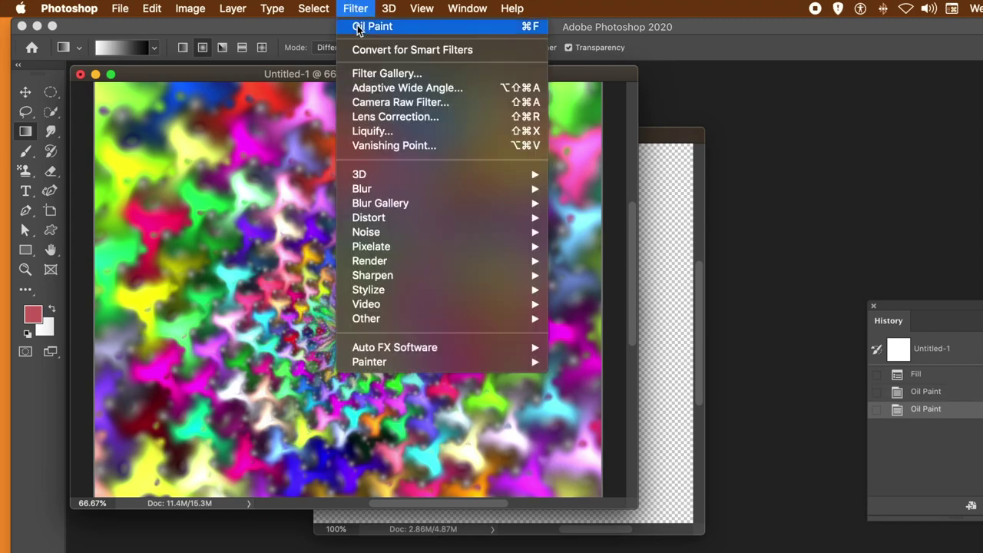
left_click(358, 26)
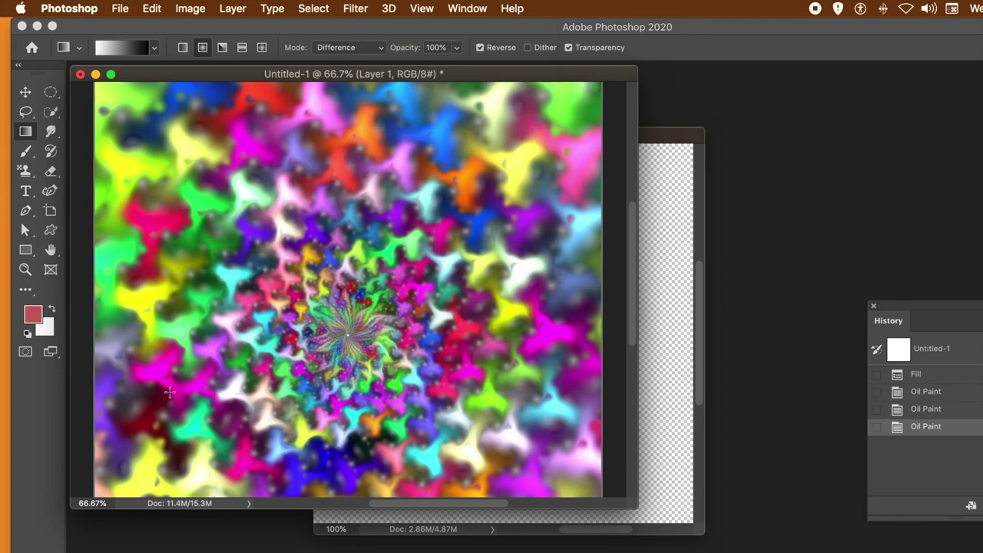
- Apply a Levels adjustment to the spiral with the midtone input at 0.85 and the white input at 193
left_click(188, 11)
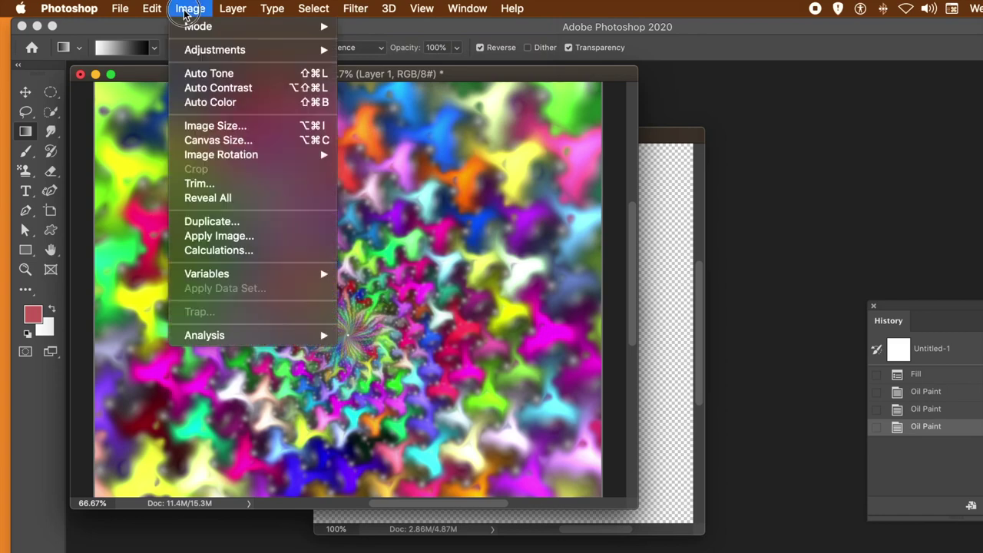
mouse_move(257, 50)
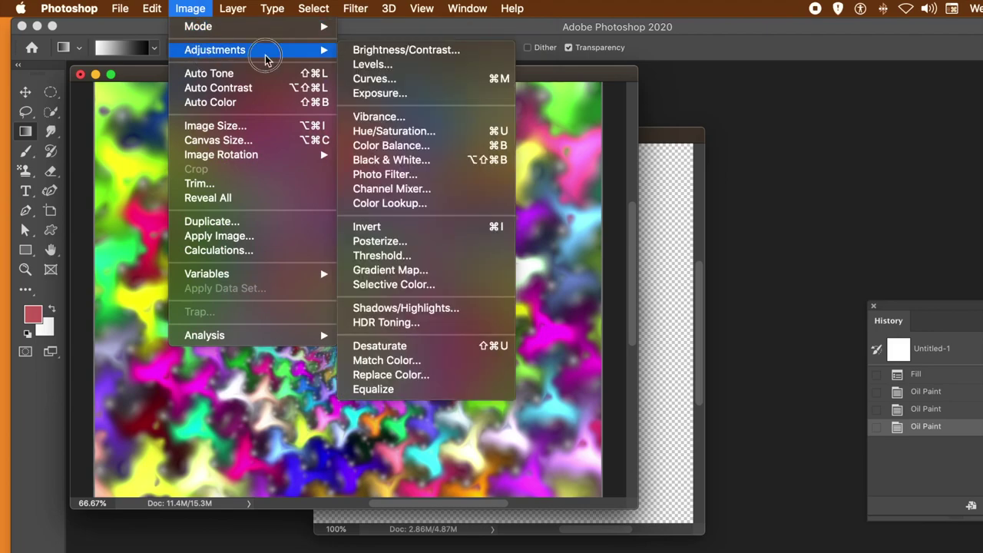
left_click(372, 66)
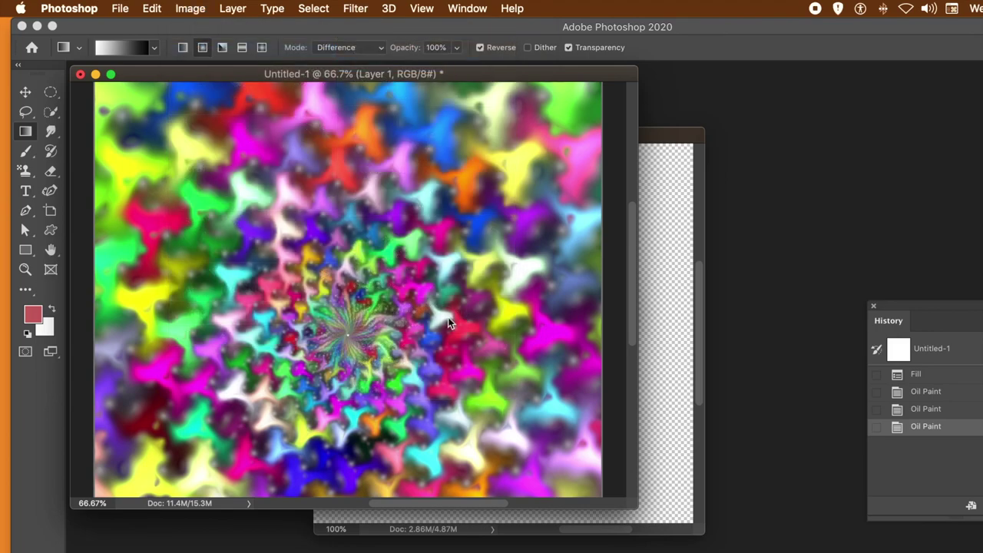
left_click_drag(323, 423, 277, 419)
mouse_move(206, 424)
left_mouse_down()
mouse_move(241, 424)
mouse_move(212, 423)
left_mouse_up()
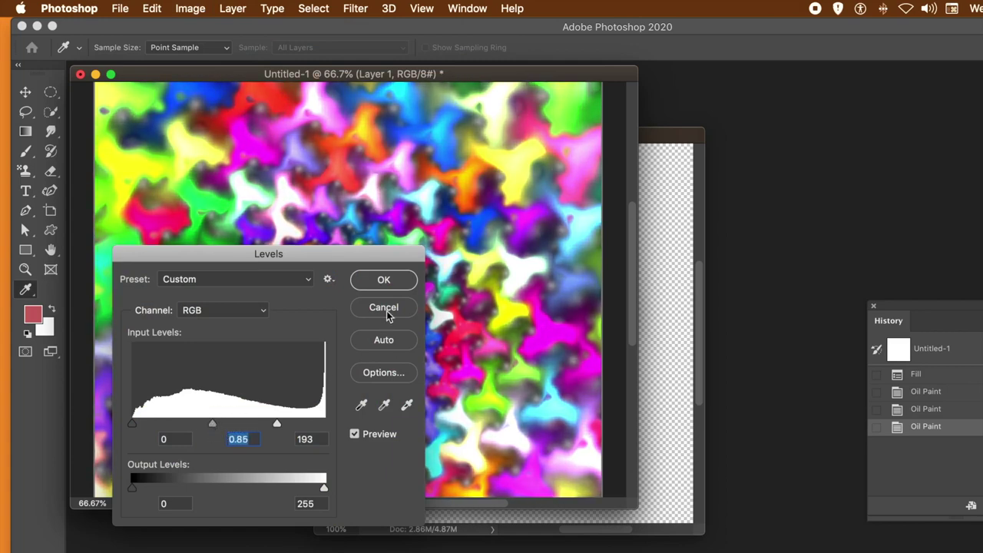
left_click(394, 281)
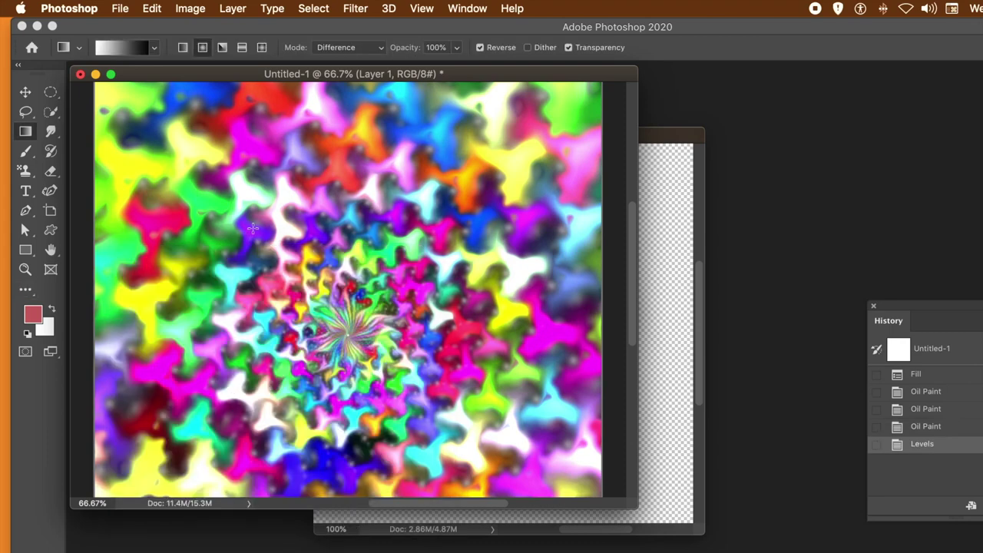
- Apply a Vibrance adjustment to the spiral with vibrance at +44 and saturation raised to about +69
left_click(183, 8)
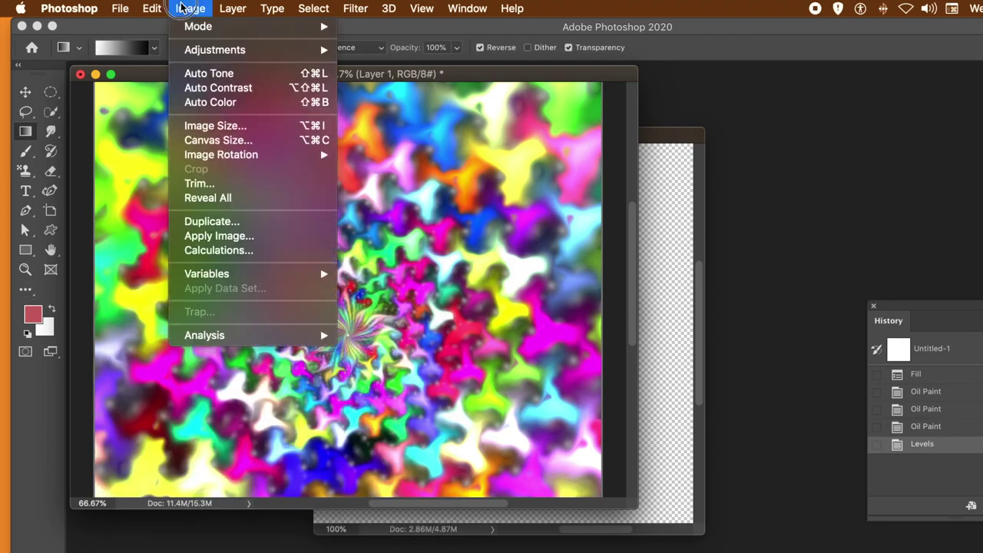
mouse_move(192, 55)
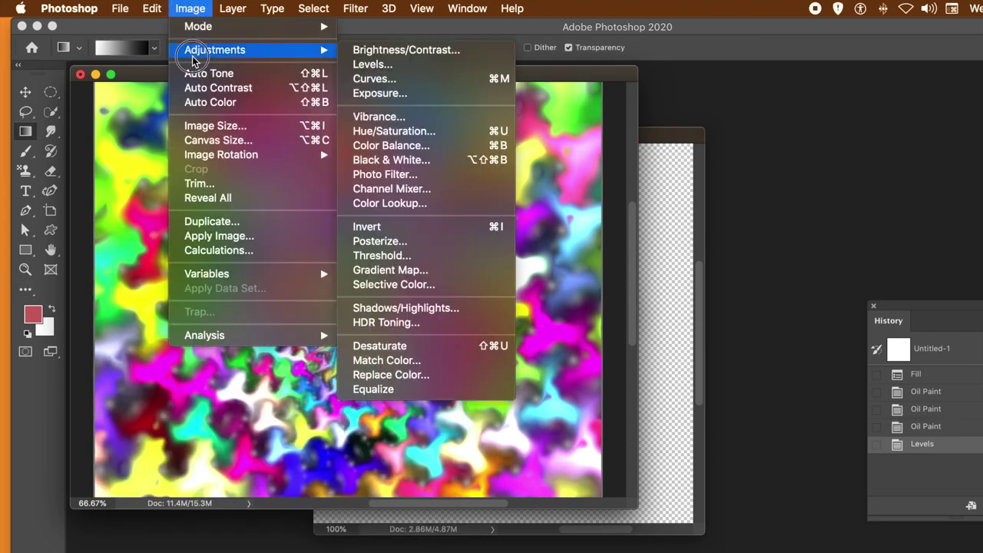
left_click(378, 117)
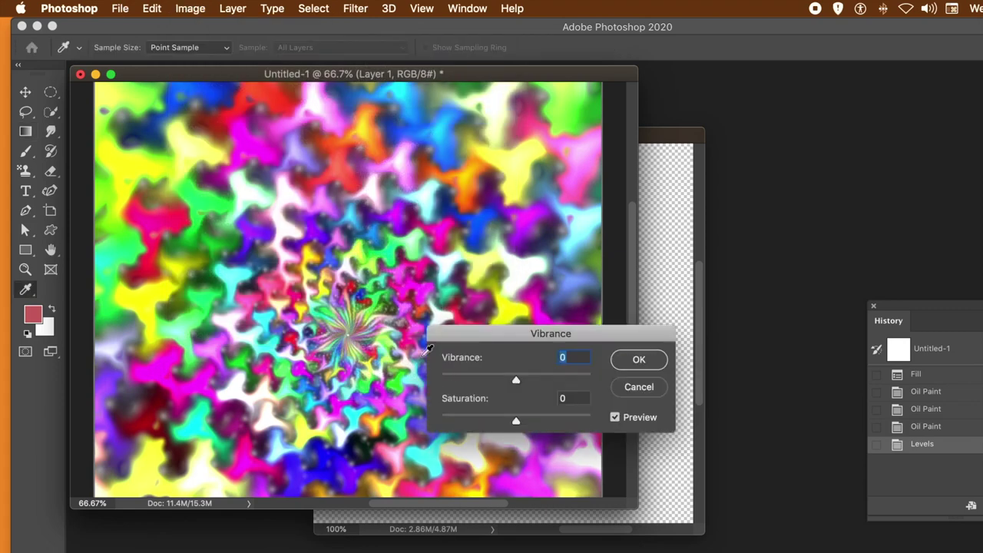
left_click(549, 378)
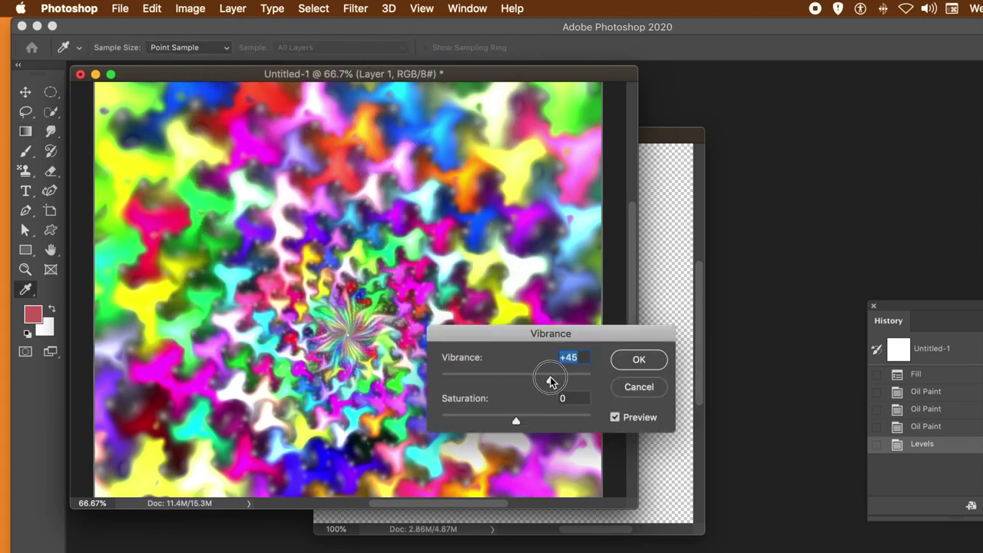
left_click(568, 419)
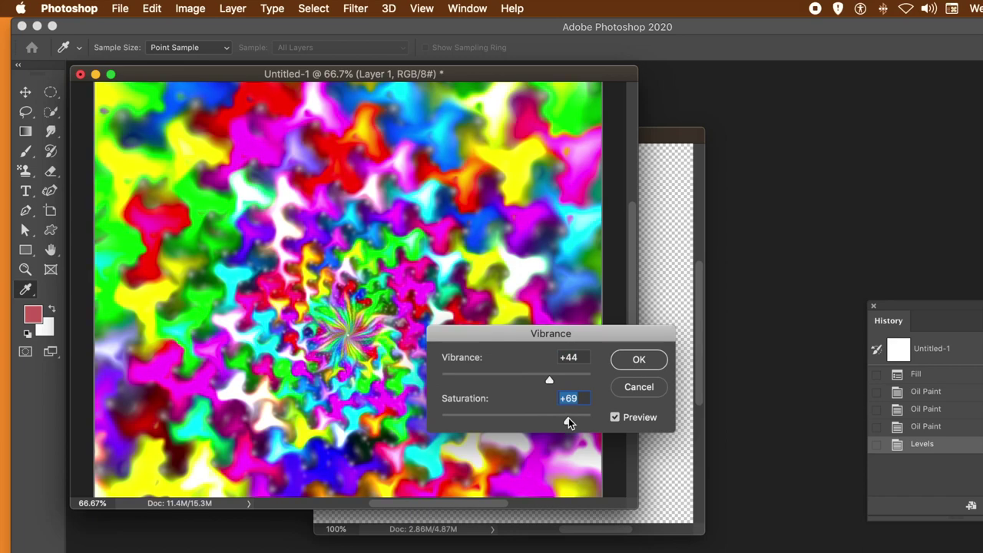
left_click_drag(569, 421, 565, 422)
key("Return")
key("g")
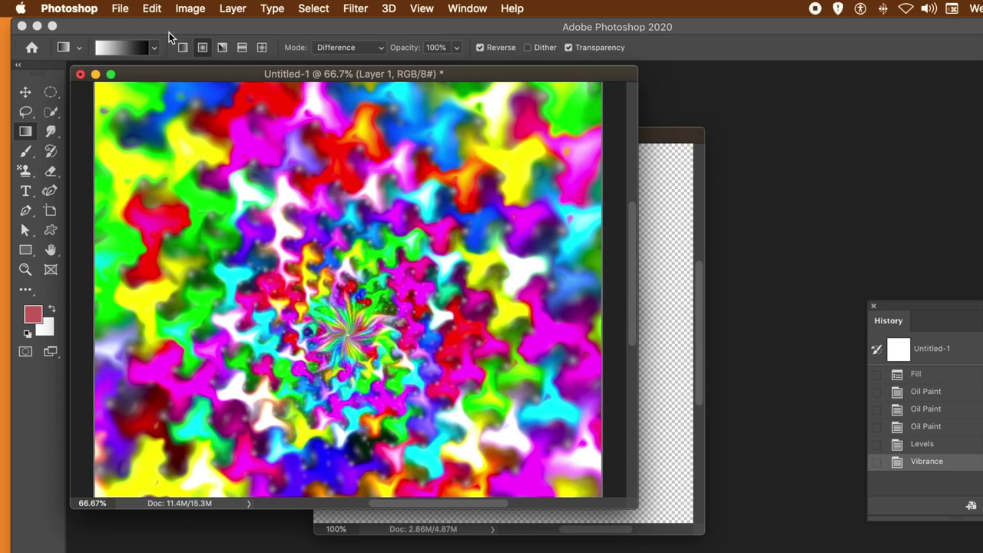
- Preview the Sepia abstract profile on the spiral using a Color Lookup adjustment
left_click(192, 9)
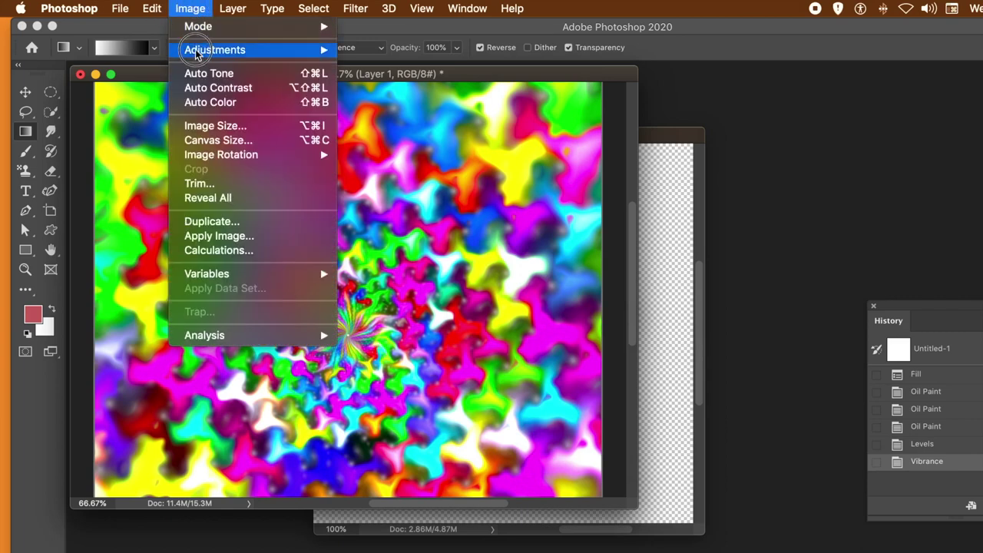
mouse_move(215, 50)
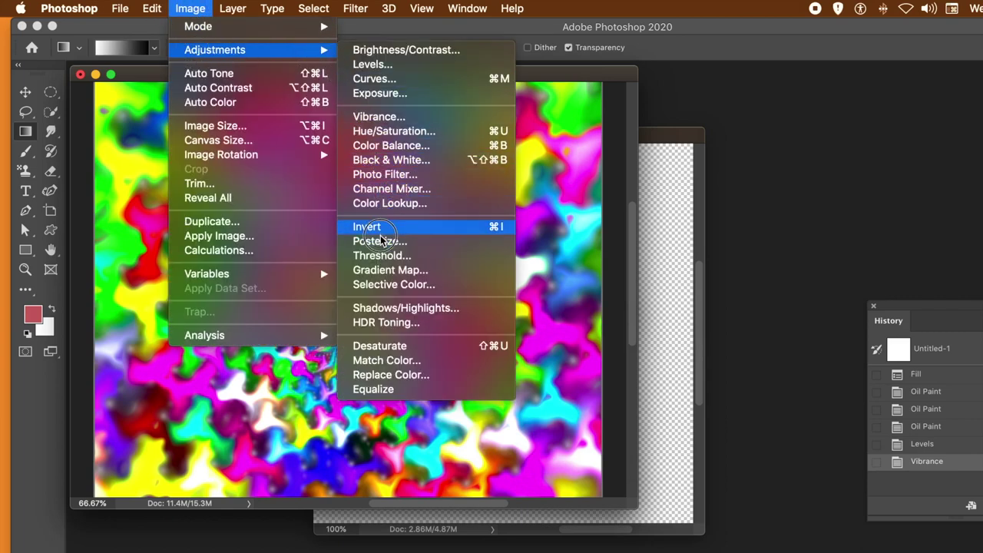
left_click(406, 211)
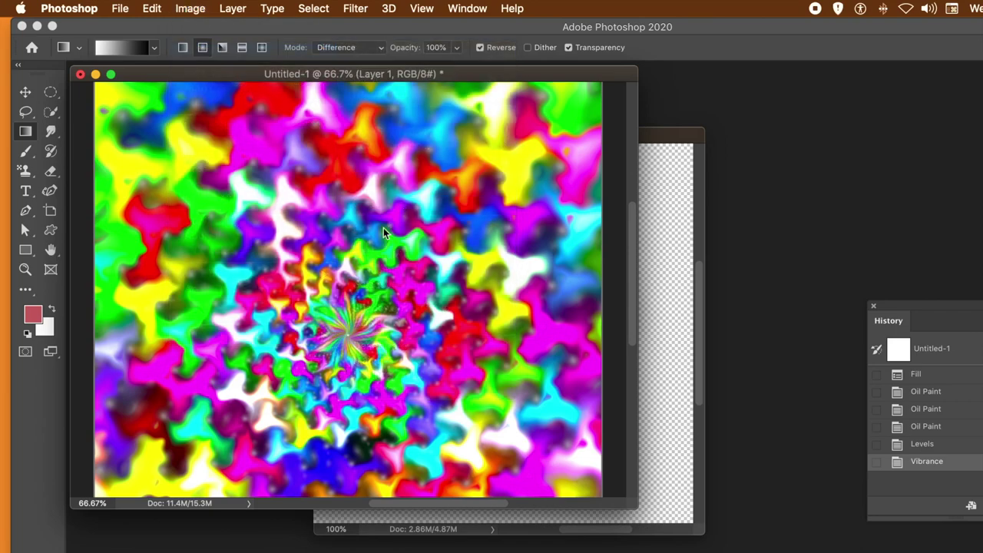
left_click_drag(686, 131, 322, 202)
left_click(322, 266)
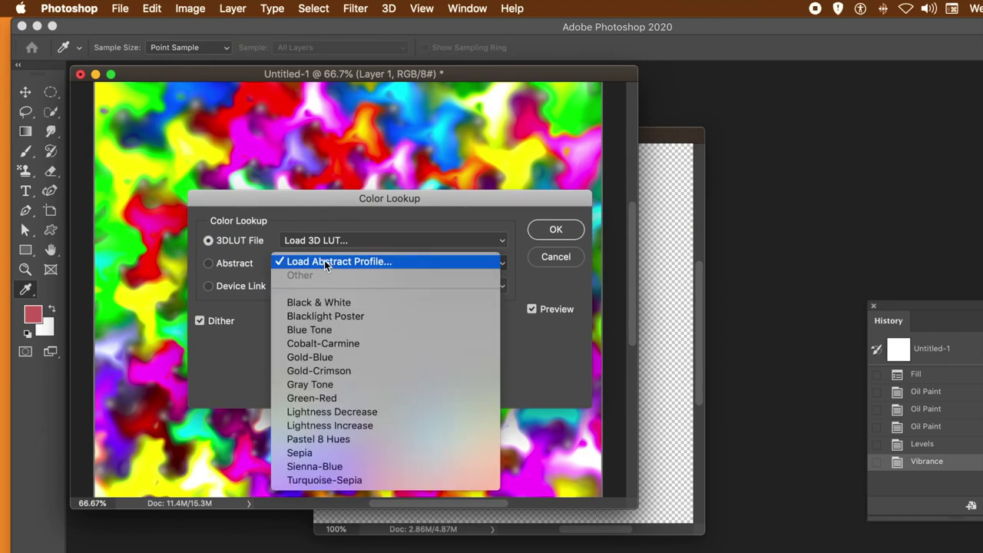
left_click(328, 453)
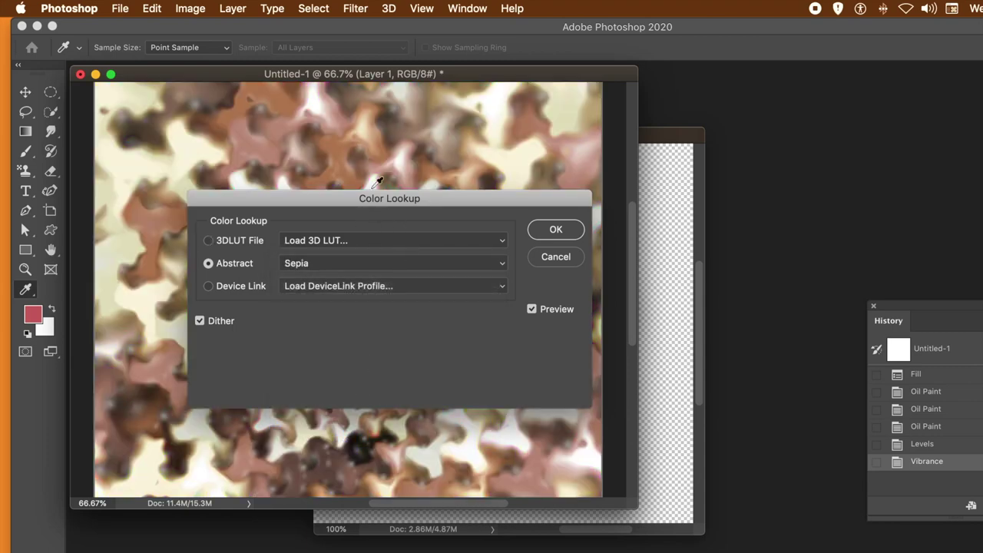
left_click_drag(363, 193, 475, 162)
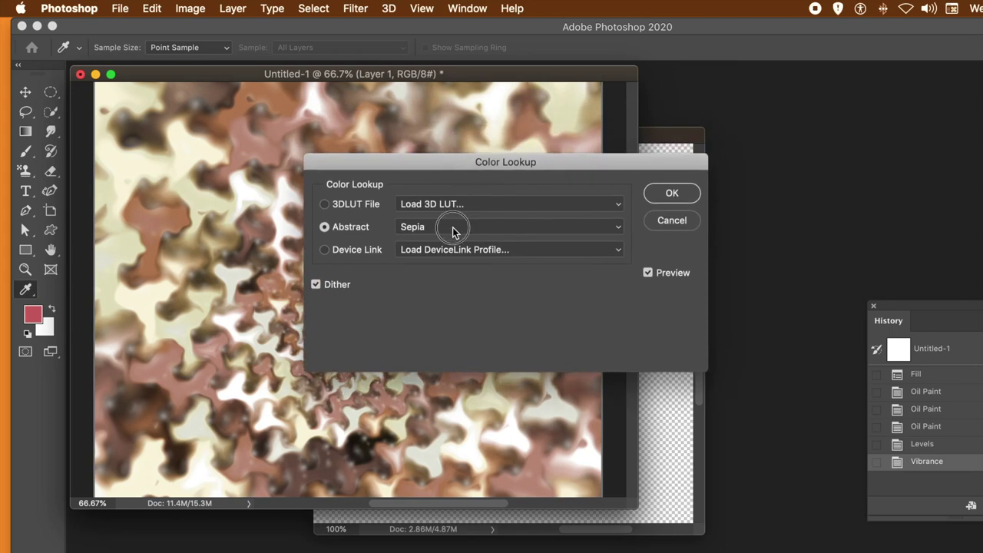
- Switch the Color Lookup's abstract profile to Gold-Blue and apply it to the spiral
left_click(454, 227)
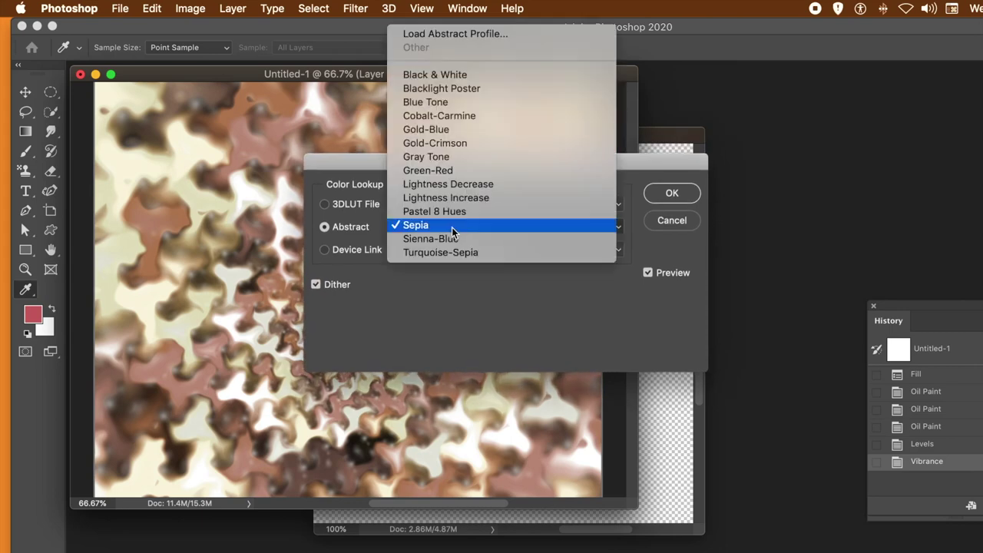
left_click(450, 134)
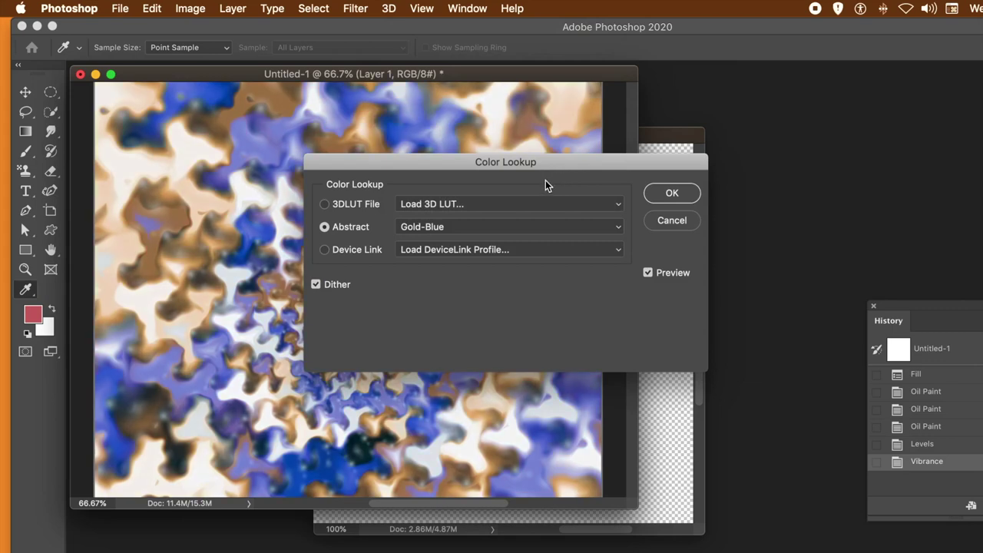
left_click(670, 194)
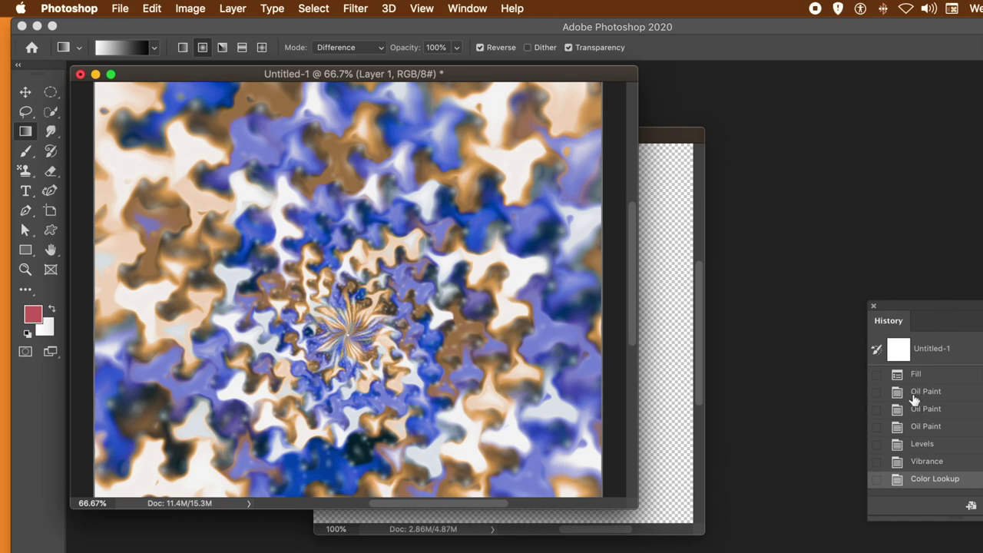
- Revert the document to its initial blank state and start a scripted Symmetry Fill with the large dark banded sphere pattern
left_click(926, 352)
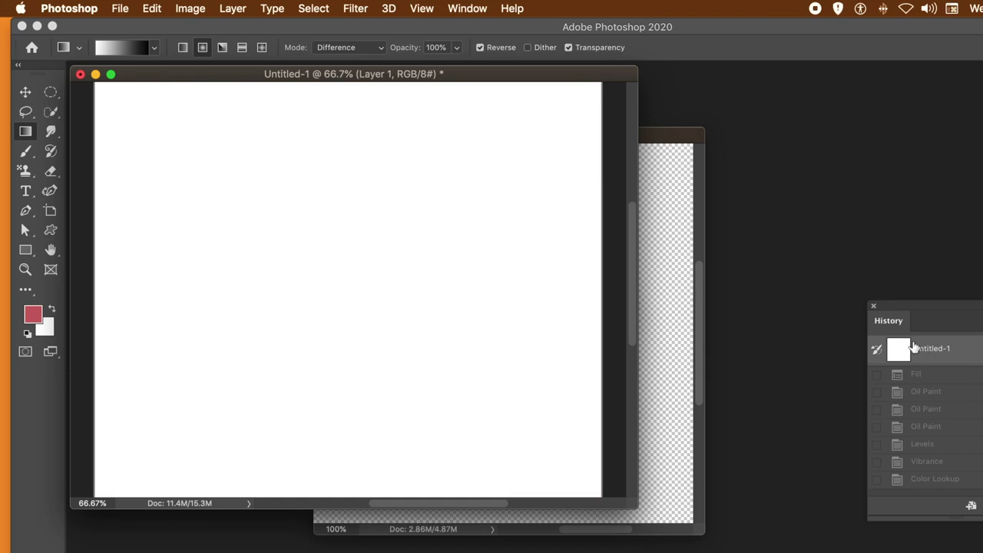
left_click(151, 10)
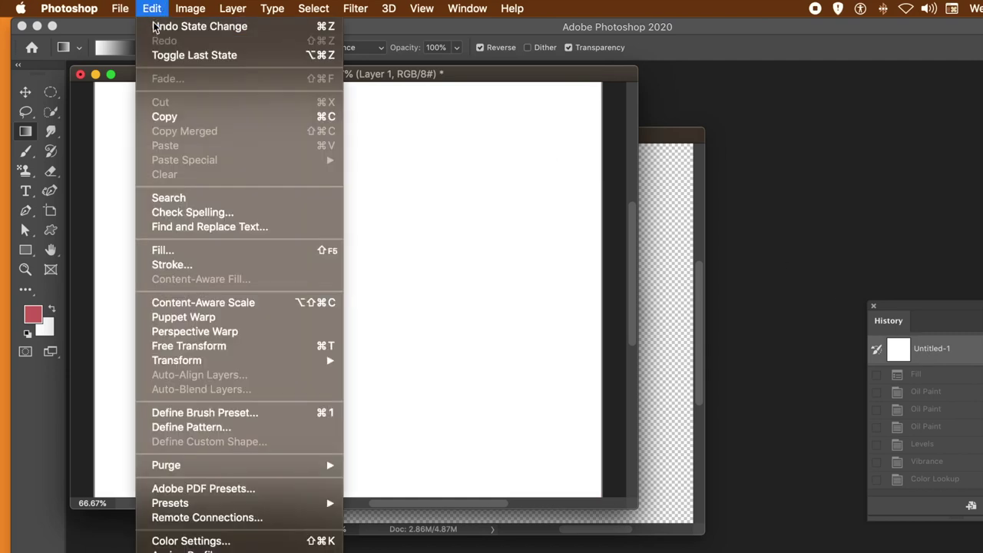
left_click(164, 251)
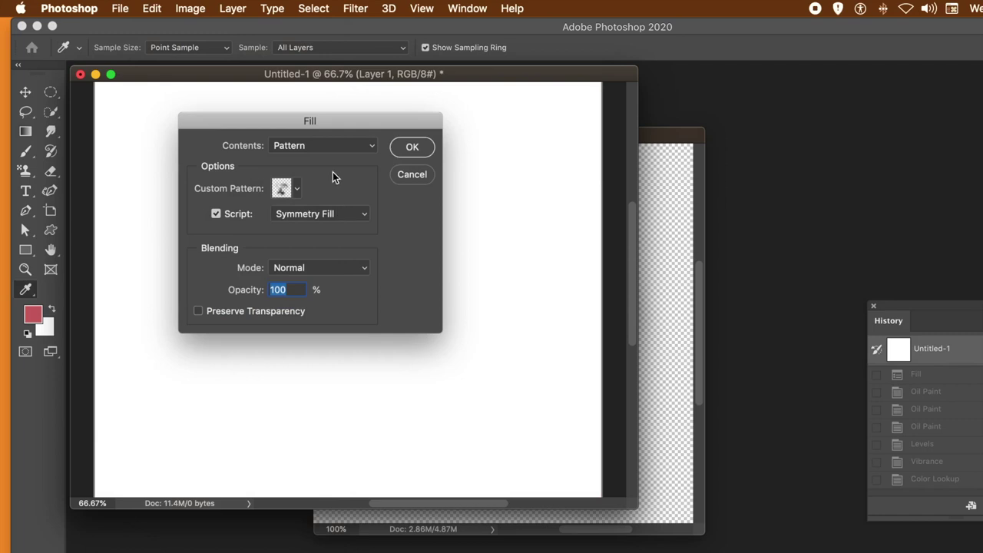
left_click(289, 192)
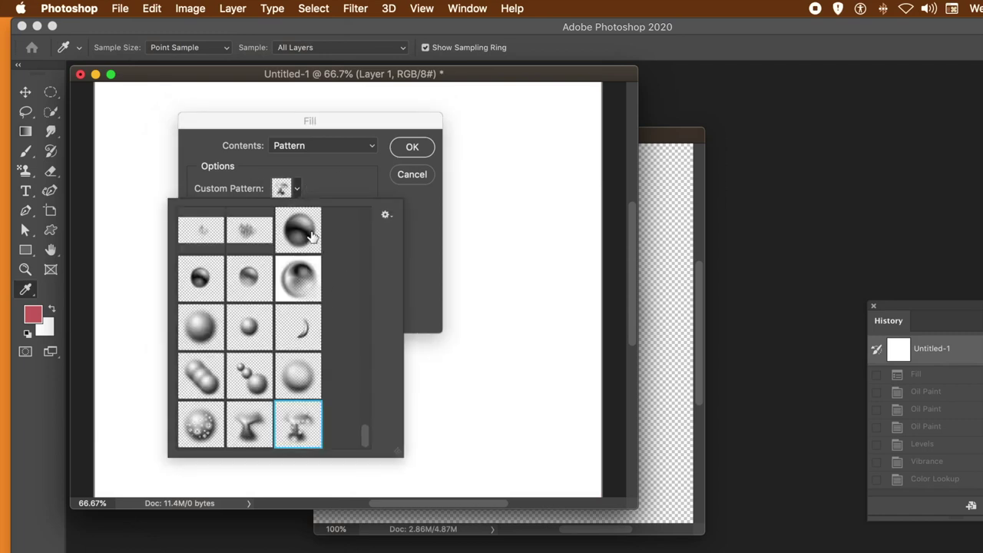
left_click(311, 233)
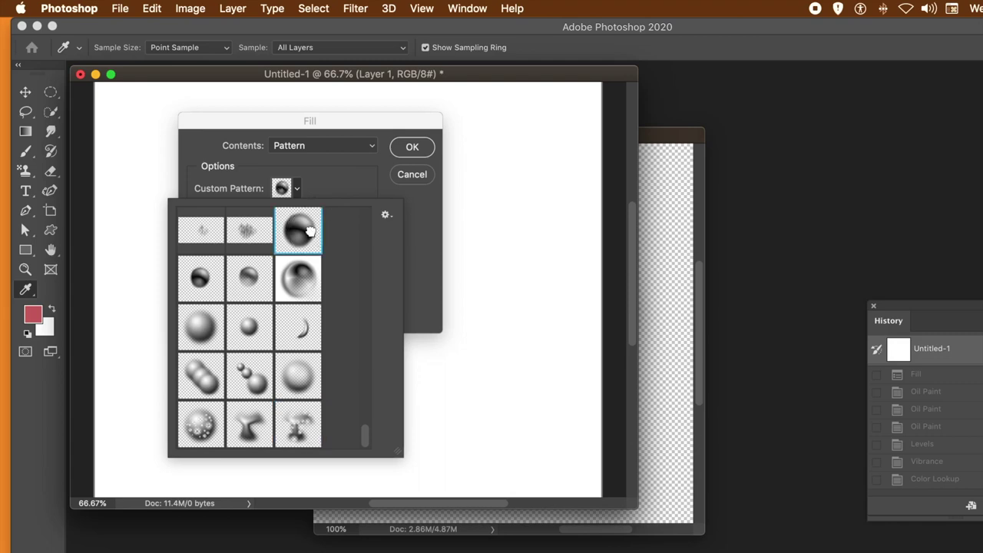
left_click(416, 247)
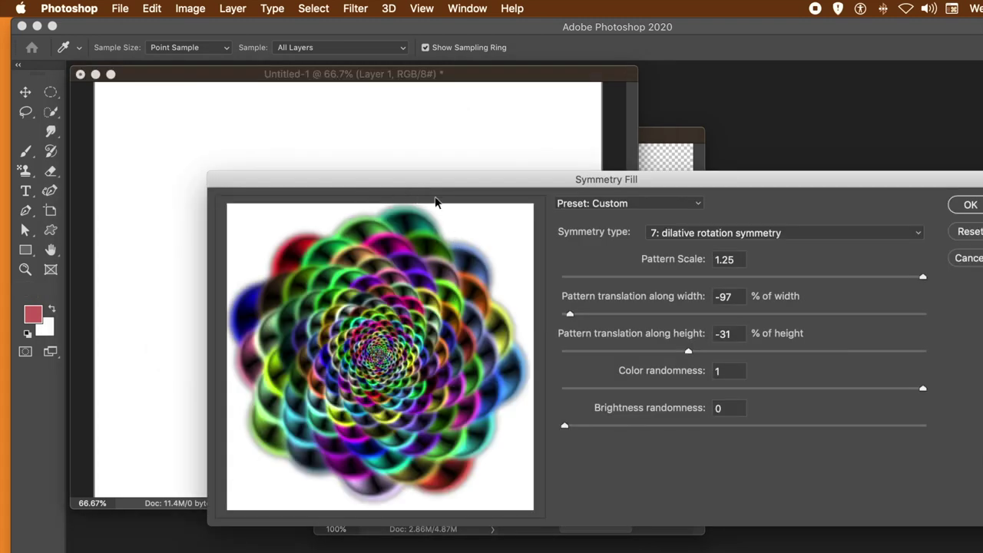
- Set the Symmetry Fill's pattern translation along width to -14% and accept the settings
left_click_drag(445, 180, 200, 150)
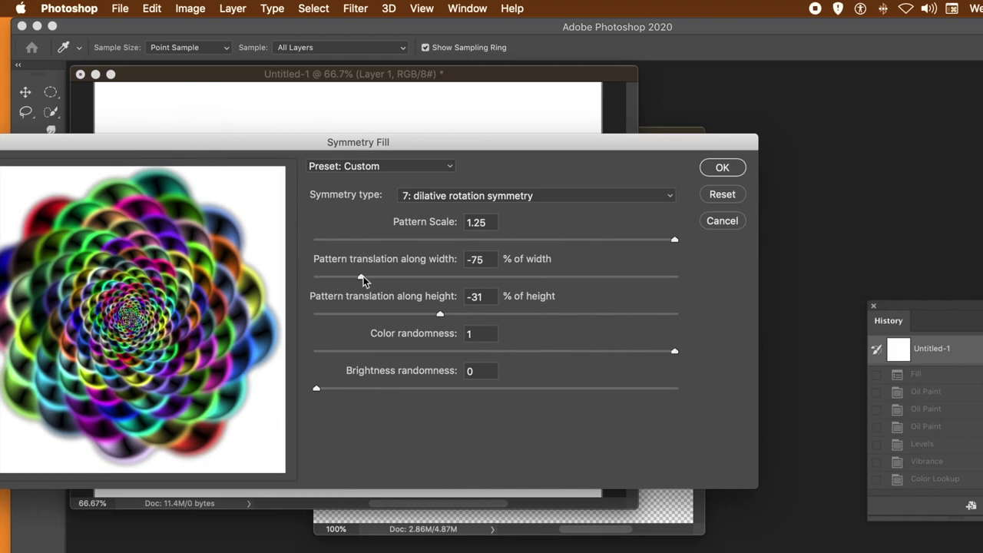
left_click_drag(360, 279, 482, 278)
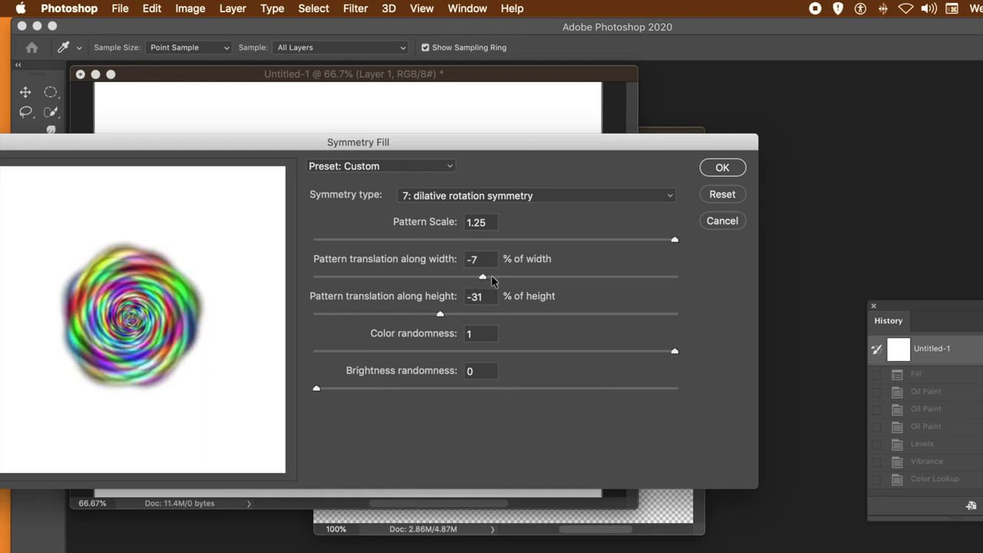
left_click_drag(513, 274, 472, 286)
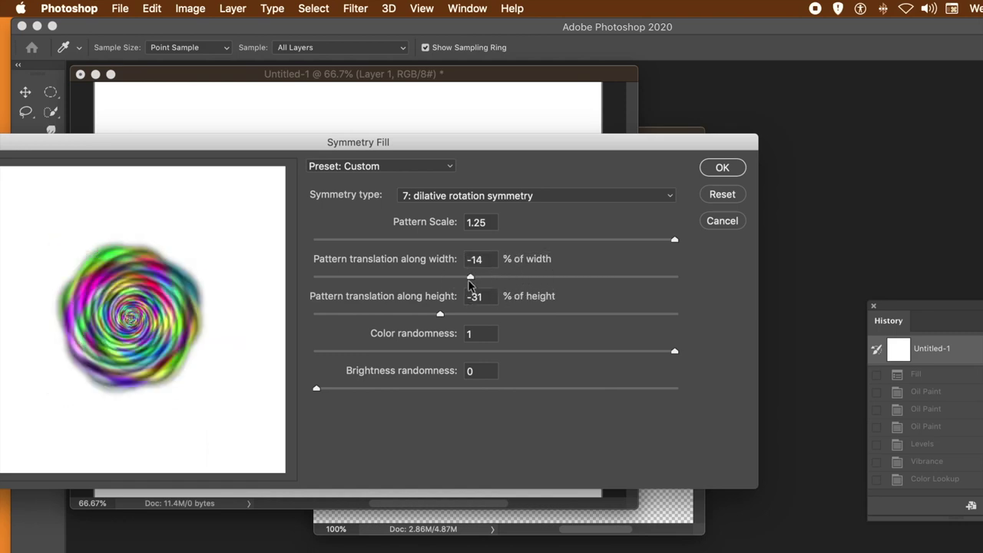
left_click(720, 171)
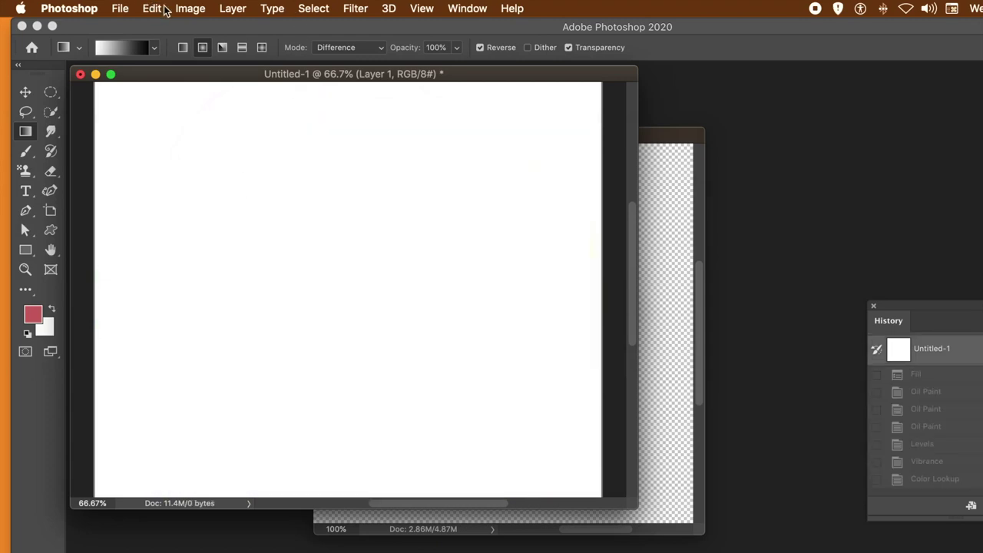
- Add a new empty layer above Layer 1 in the blank document
left_click(231, 9)
mouse_move(235, 27)
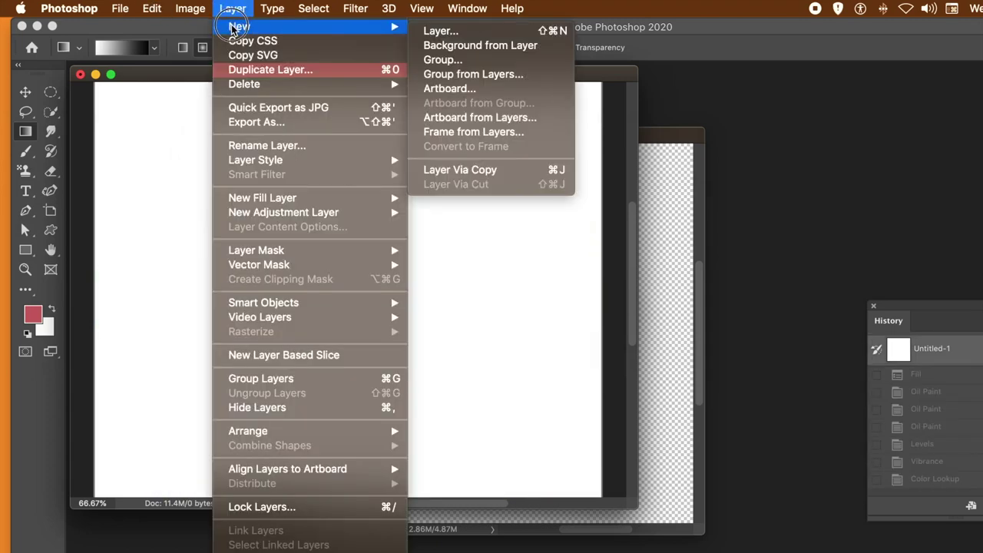
left_click(441, 31)
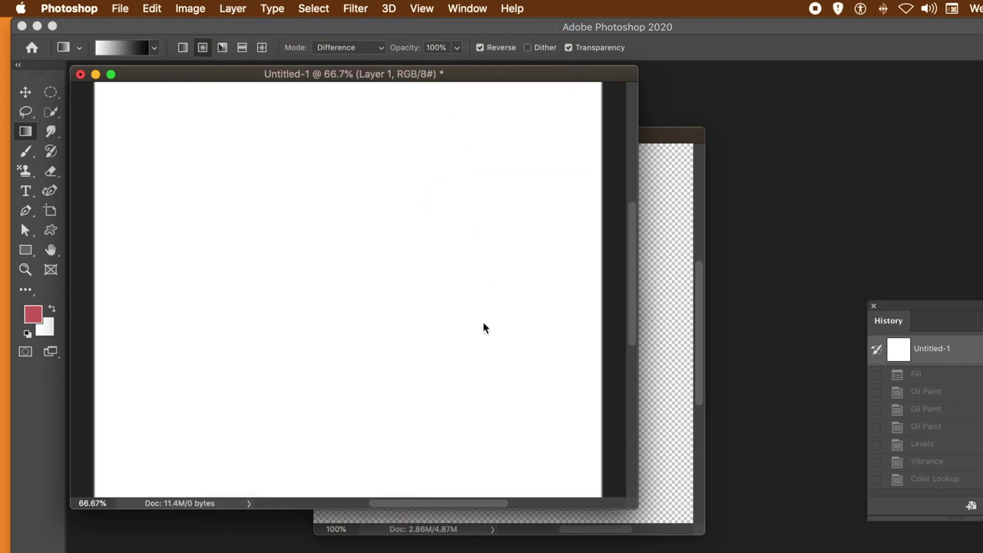
left_click(737, 227)
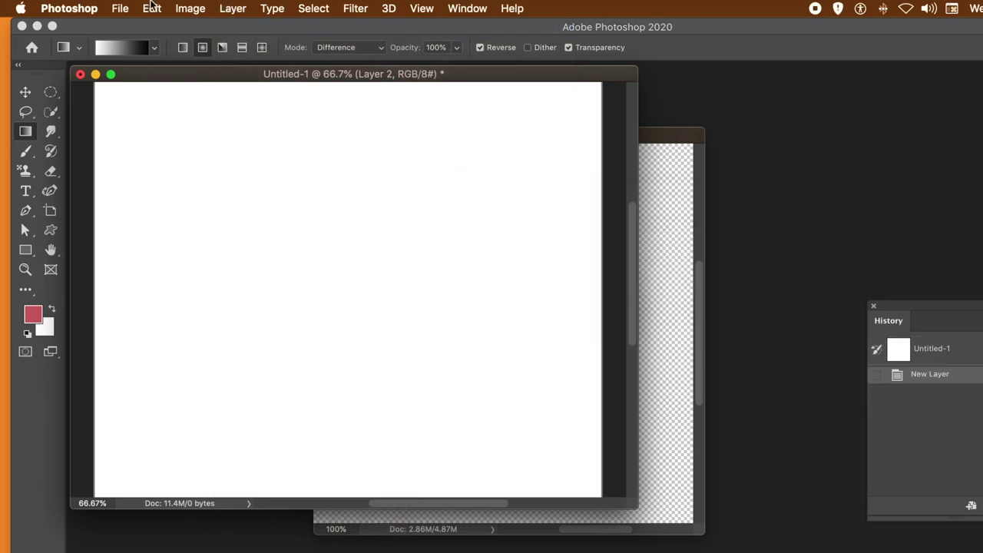
- Fill the new layer with the banded sphere pattern as a dilative rotation Symmetry Fill at pattern scale 0.9
left_click(151, 7)
left_click(158, 251)
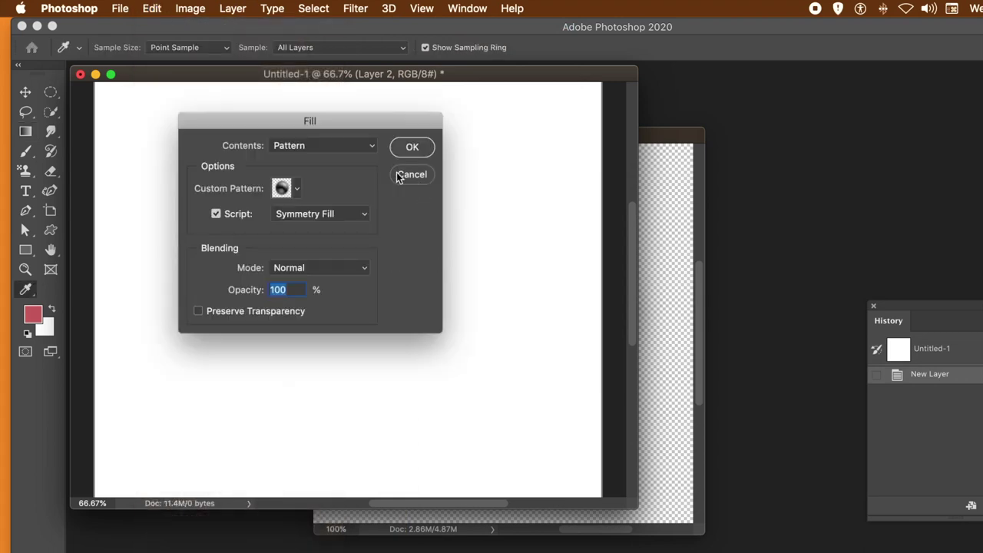
left_click(411, 147)
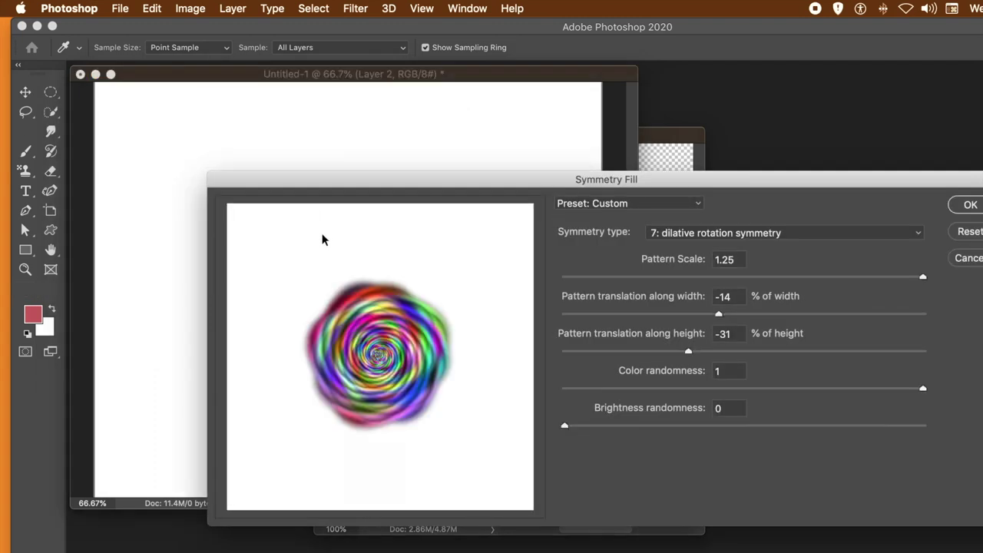
left_click_drag(503, 185, 302, 183)
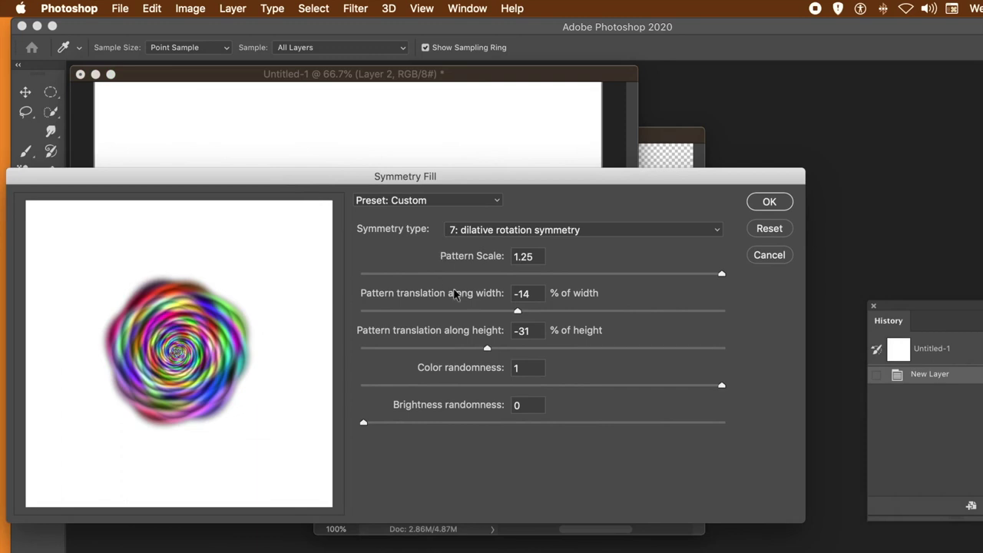
left_click_drag(648, 278, 592, 276)
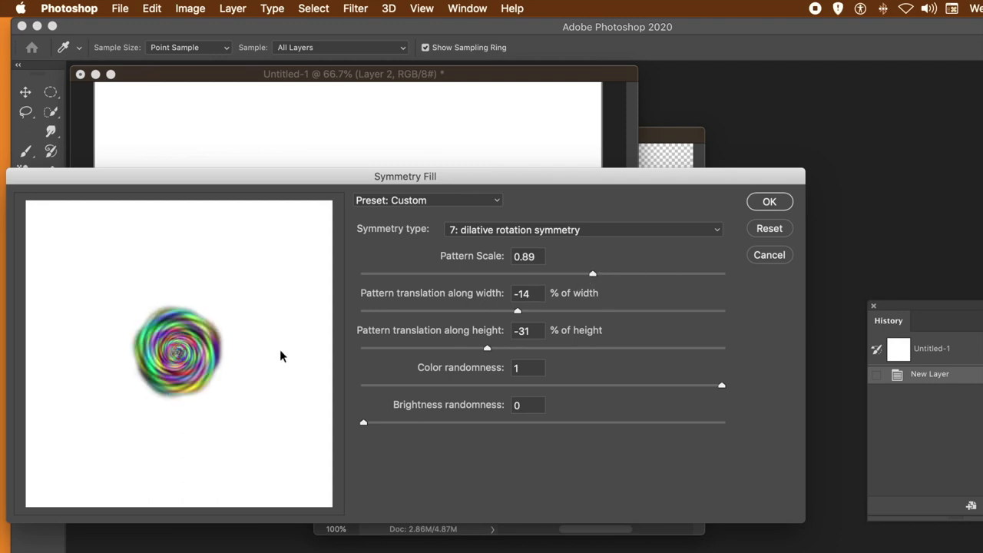
left_click_drag(595, 275, 599, 274)
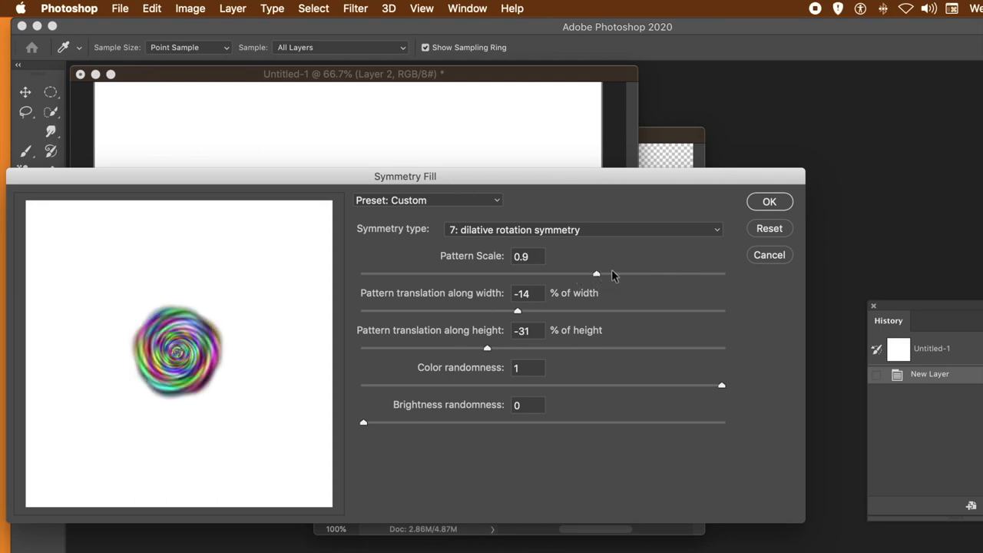
left_click(766, 202)
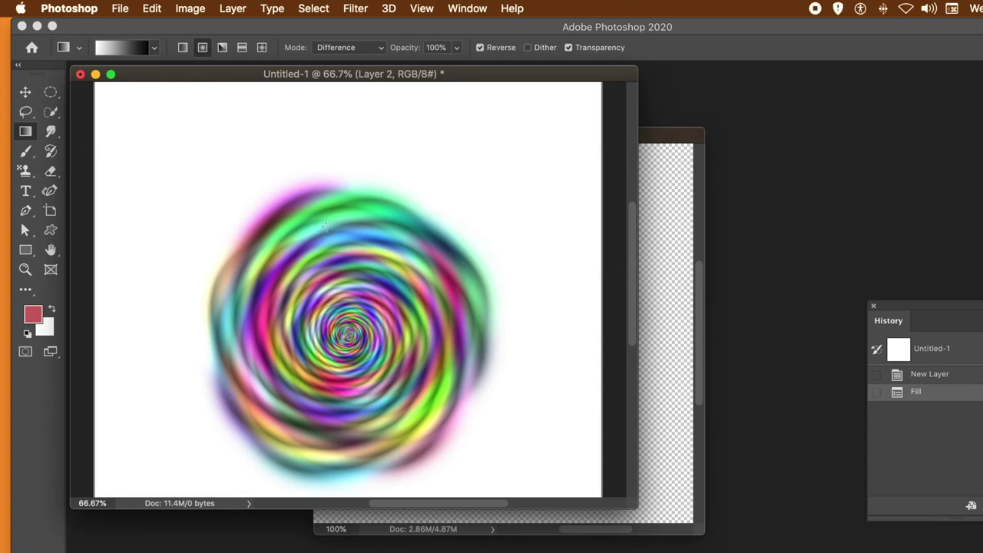
- Duplicate the spiral layer repeatedly with the Move tool, spreading overlapping copies until they cover the white canvas
left_click(23, 92)
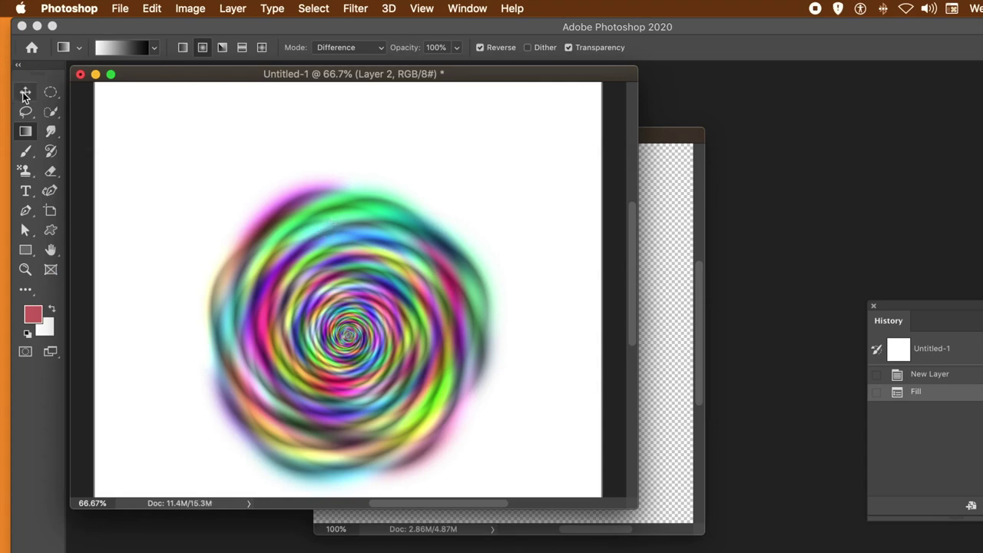
mouse_move(369, 307)
left_mouse_down()
mouse_move(411, 224)
mouse_move(201, 162)
mouse_move(214, 169)
mouse_move(219, 149)
mouse_move(205, 149)
mouse_move(209, 170)
mouse_move(366, 320)
left_mouse_up()
left_click_drag(330, 288, 523, 222)
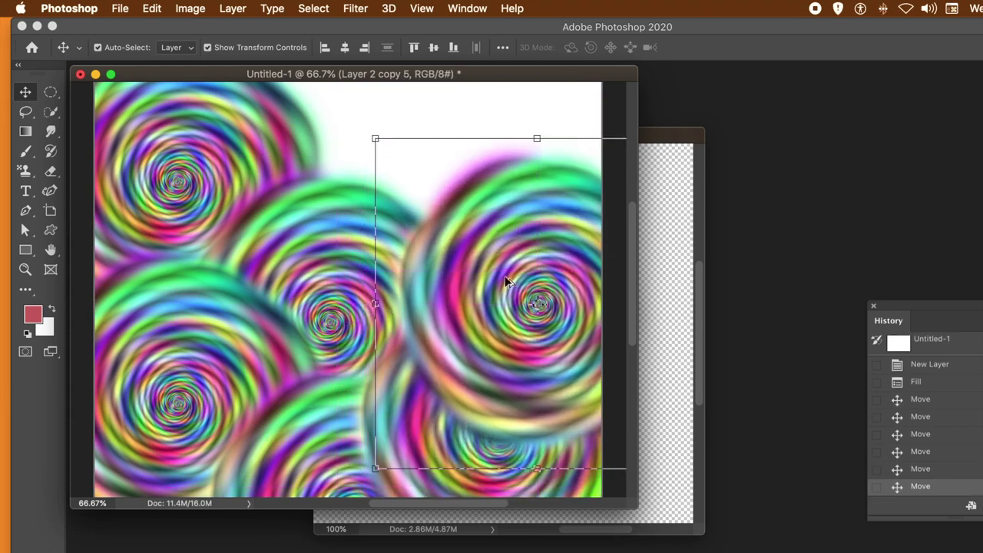
left_click_drag(500, 291, 375, 166)
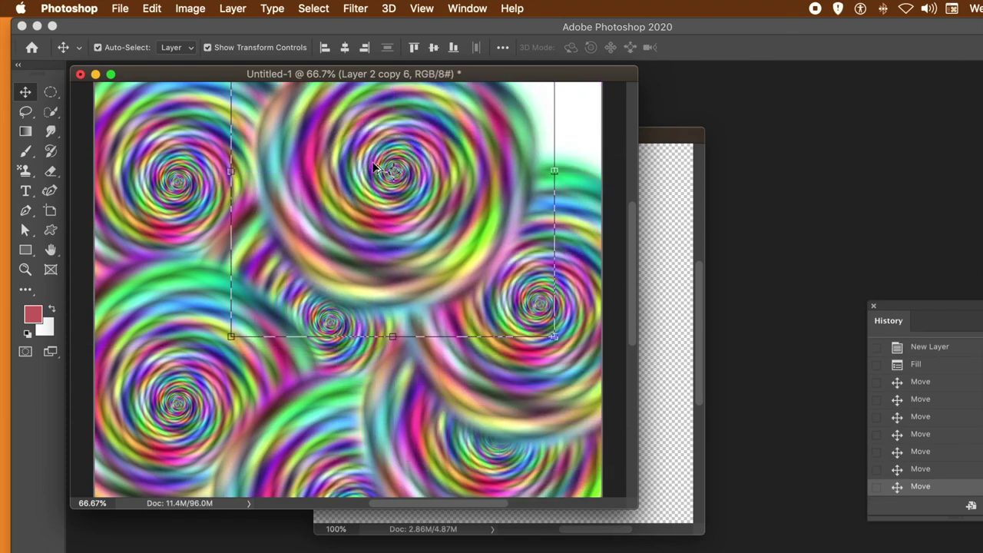
left_click_drag(340, 226, 529, 123)
left_click_drag(514, 165, 250, 359)
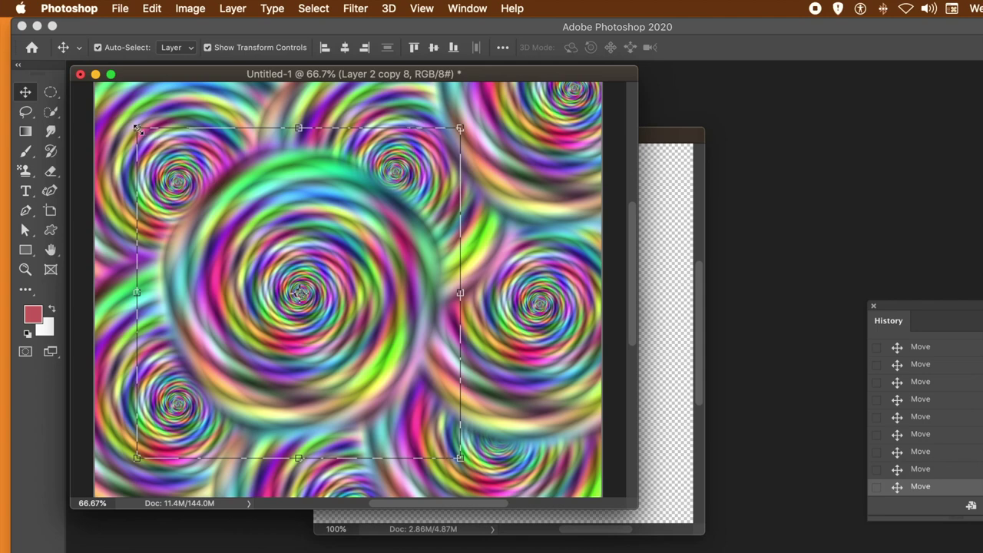
- Shrink the newest spiral copy, place it in the canvas's upper-left area, and put a duplicate of it below the centre
left_click_drag(138, 129, 289, 278)
left_click_drag(348, 314, 222, 209)
key("Return")
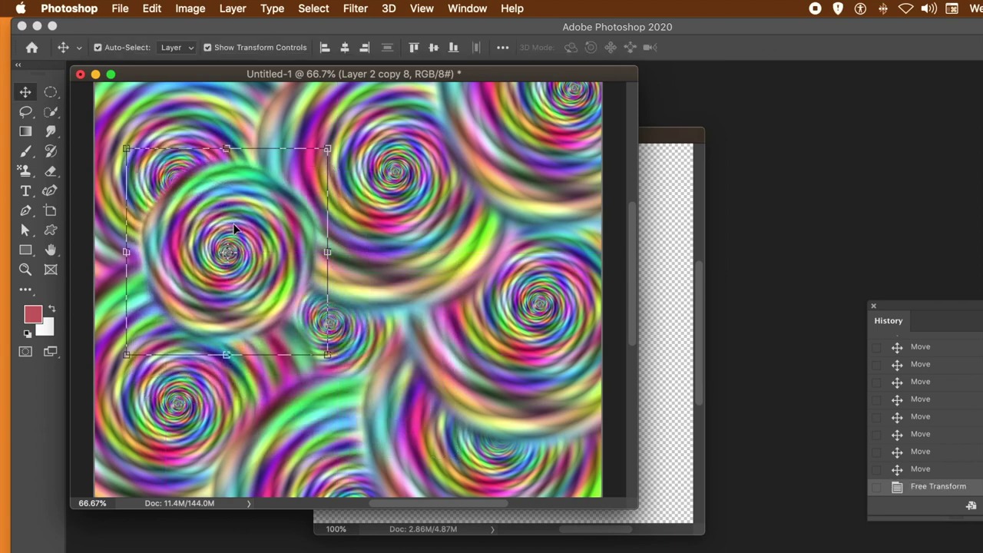
left_click_drag(223, 223, 408, 321)
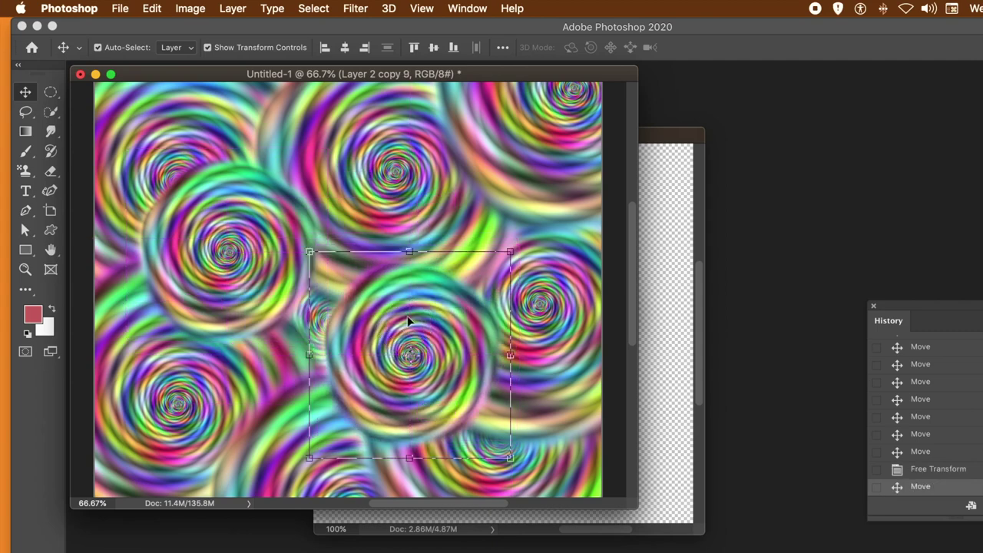
- Flatten the image and apply the Oil Paint filter three times with its last settings
left_click(223, 8)
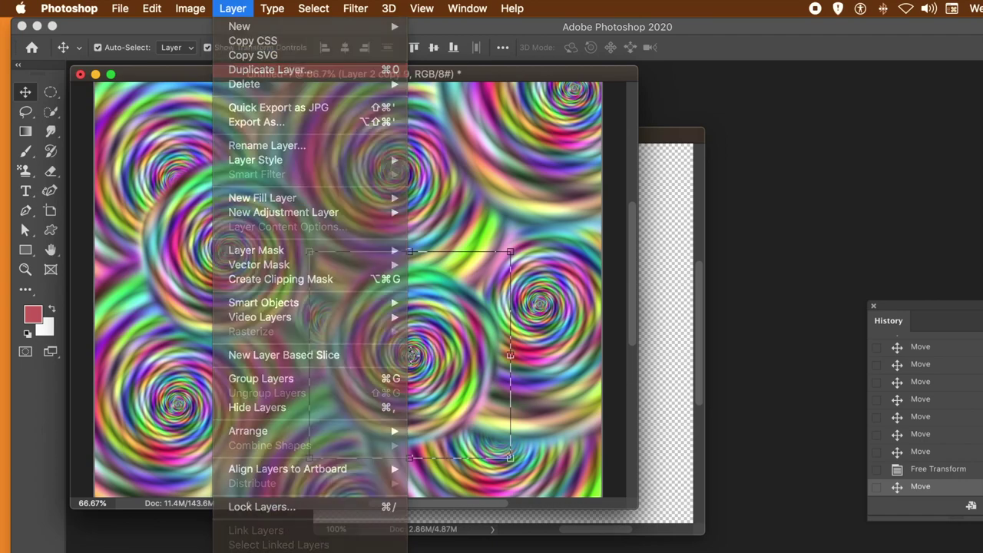
left_click(261, 542)
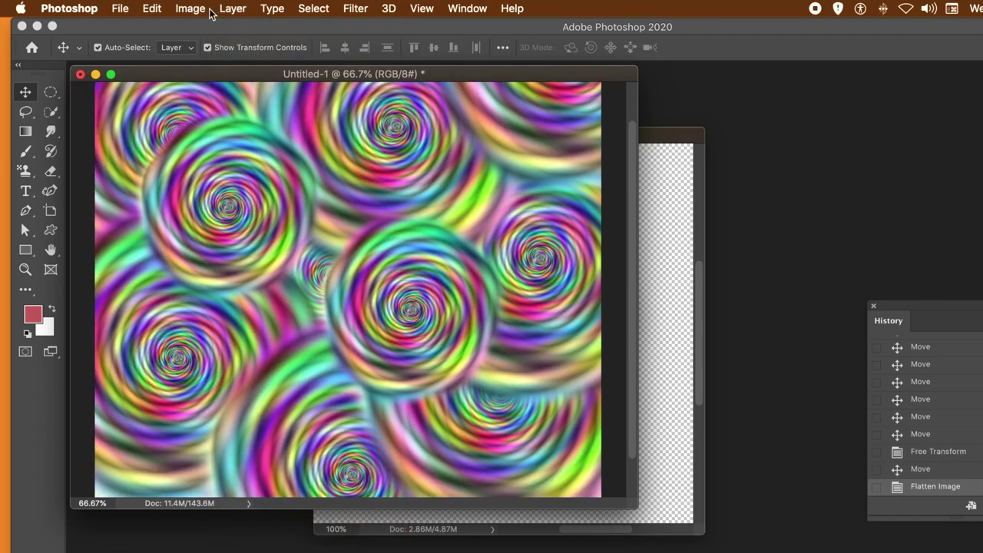
left_click(353, 8)
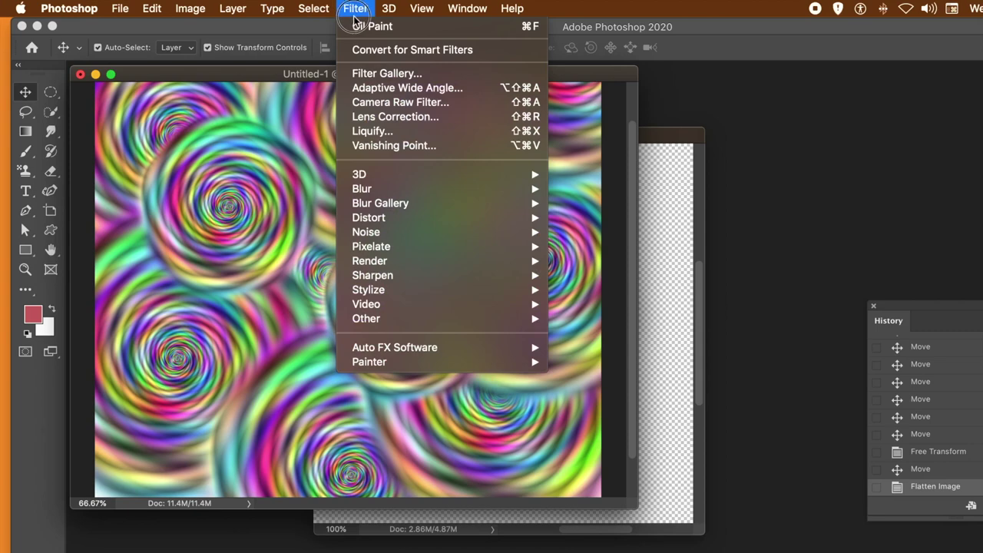
left_click(359, 27)
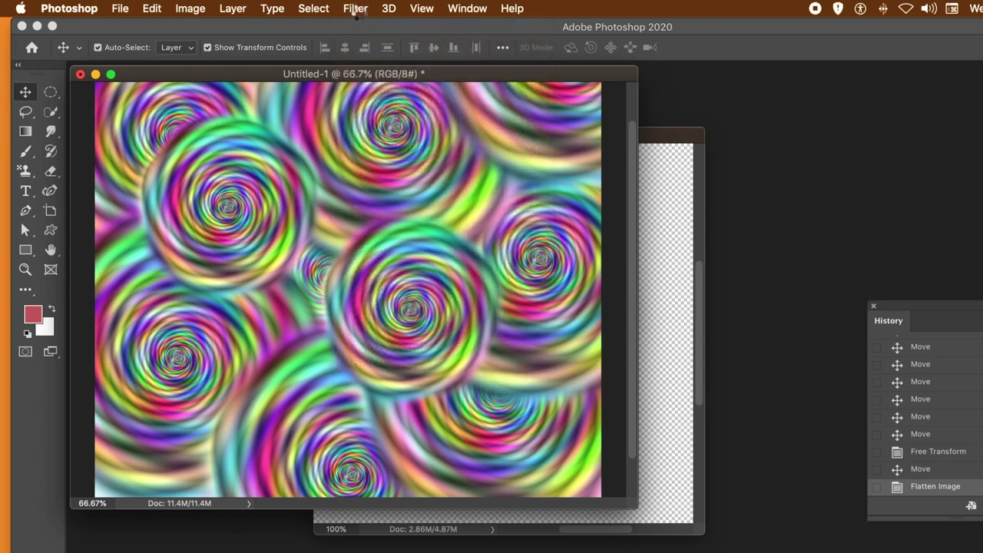
left_click(355, 9)
left_click(363, 28)
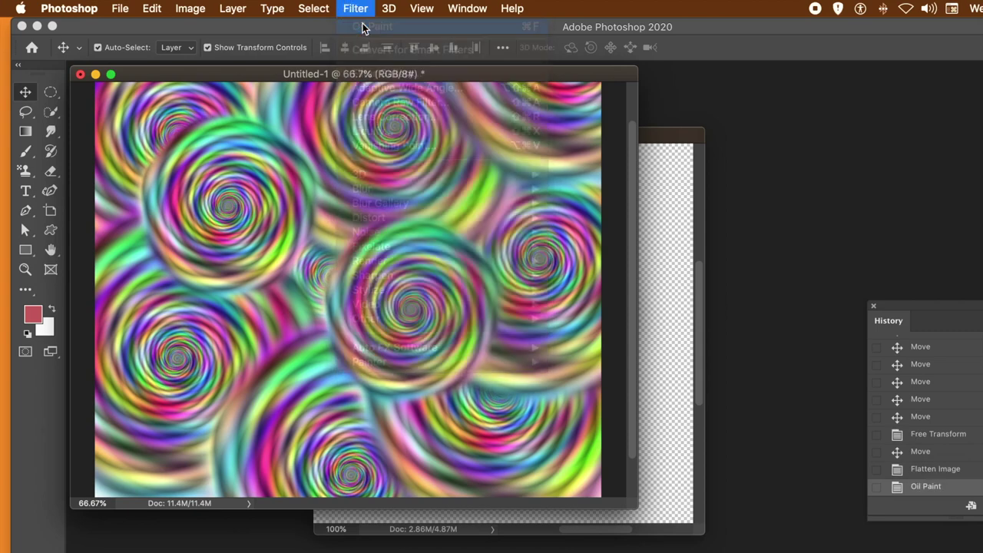
left_click(354, 10)
left_click(363, 27)
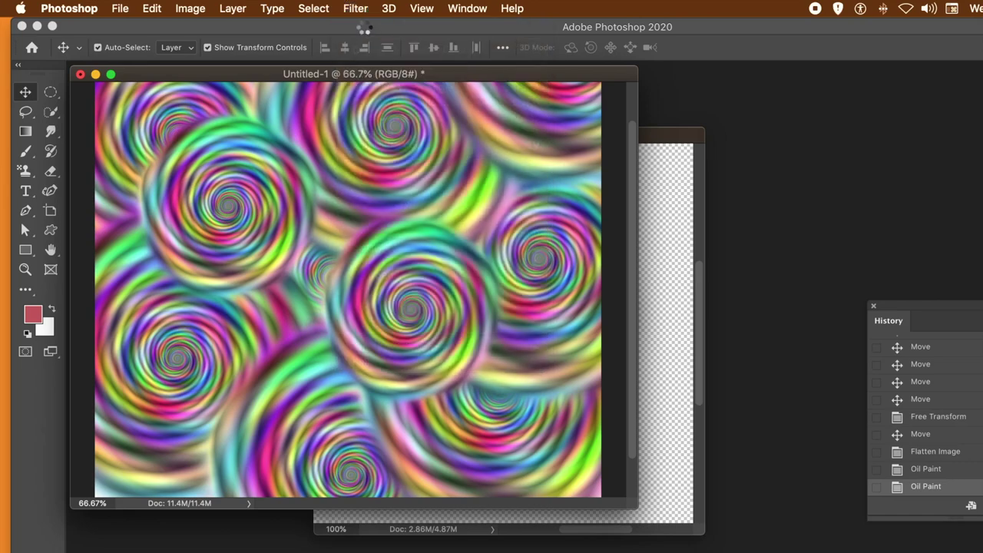